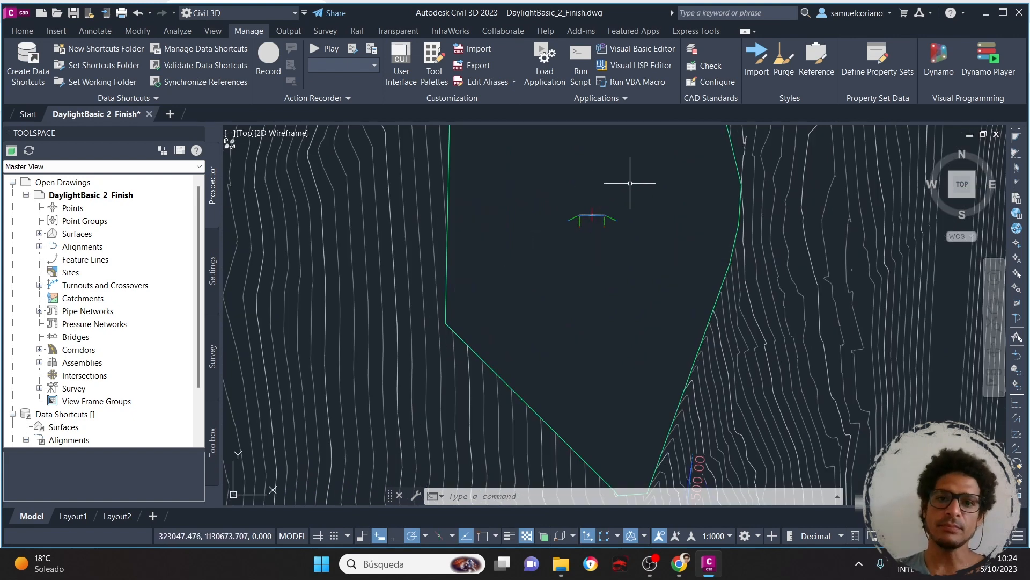
Examine the slope and maximum height parameters of the assembly's left daylight subassembly.
{"action": "scroll", "coordinate": [614, 201], "scroll_direction": "up", "scroll_amount": 6}
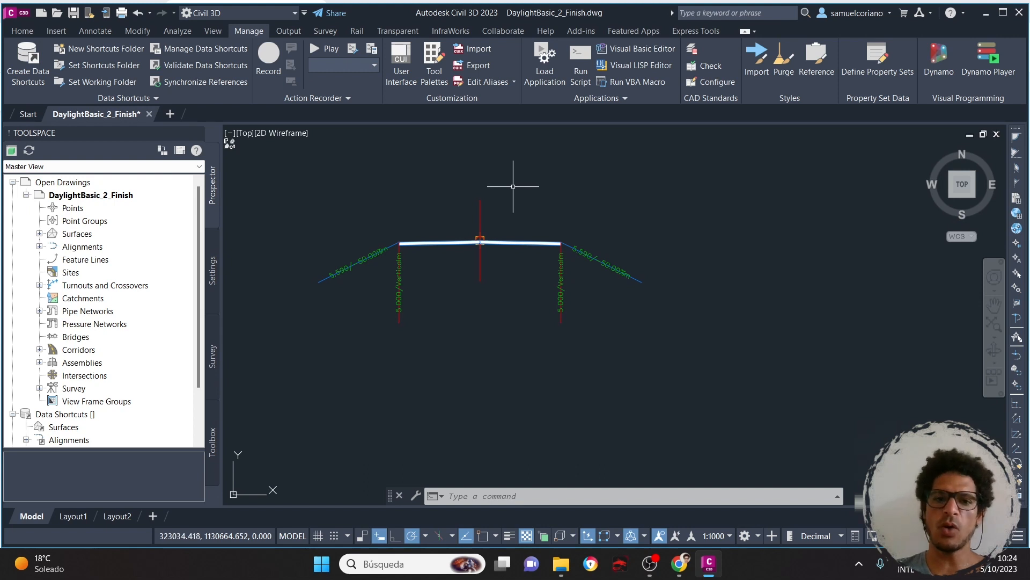
{"action": "left_click", "coordinate": [369, 258]}
{"action": "left_click", "coordinate": [52, 55]}
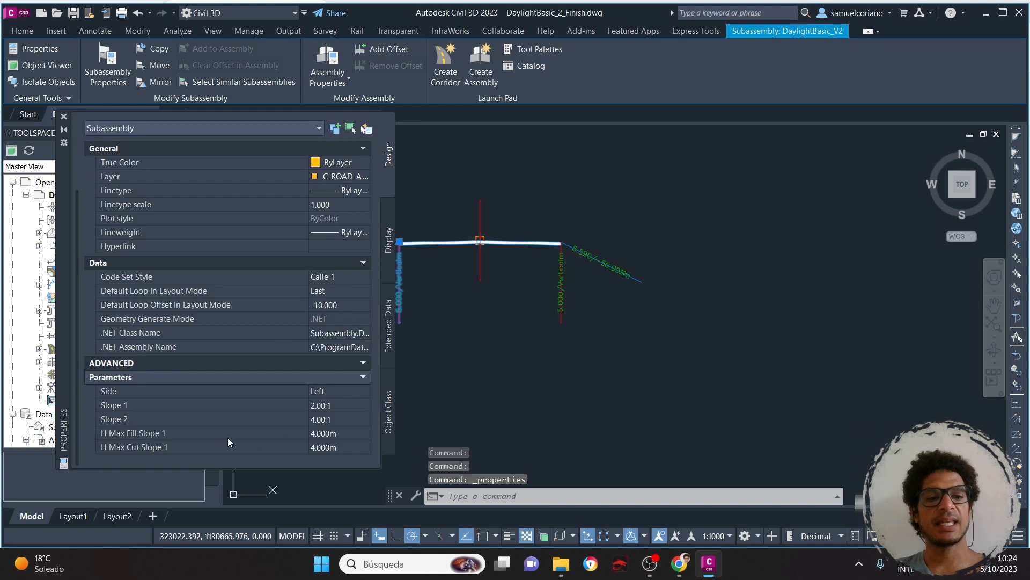
{"action": "left_click", "coordinate": [228, 432]}
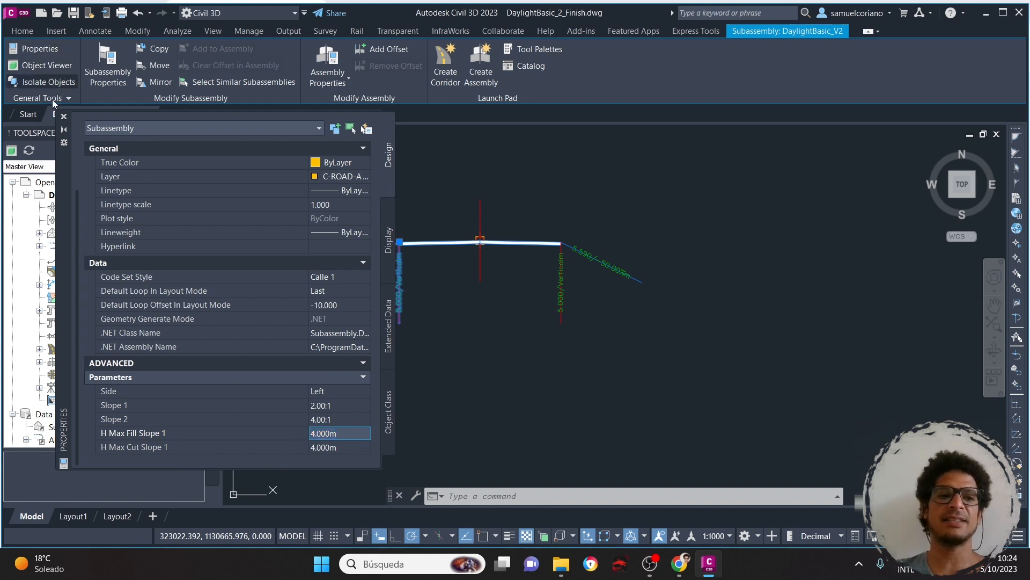
{"action": "left_click", "coordinate": [64, 116]}
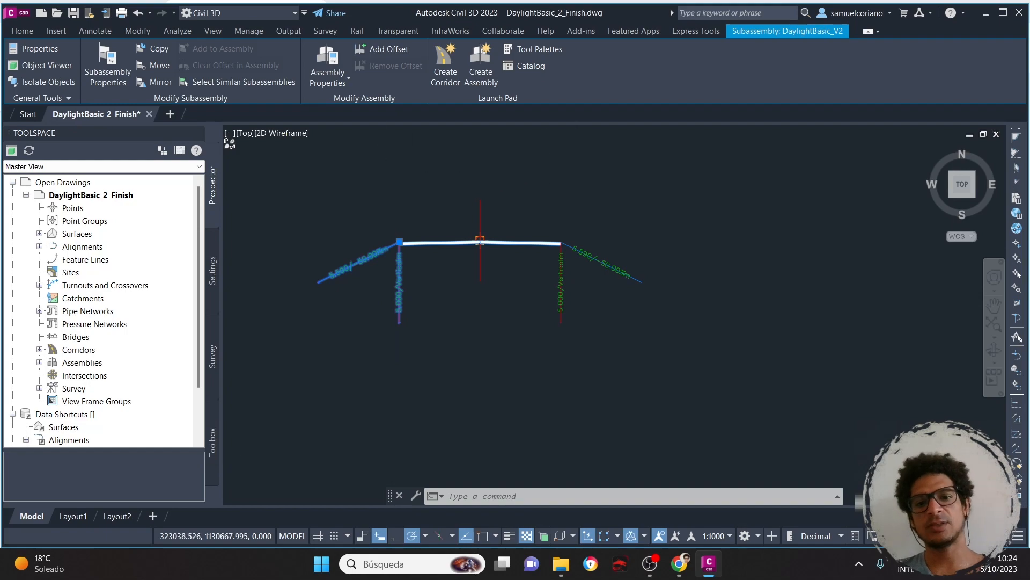
{"action": "scroll", "coordinate": [480, 241], "scroll_direction": "down", "scroll_amount": 10}
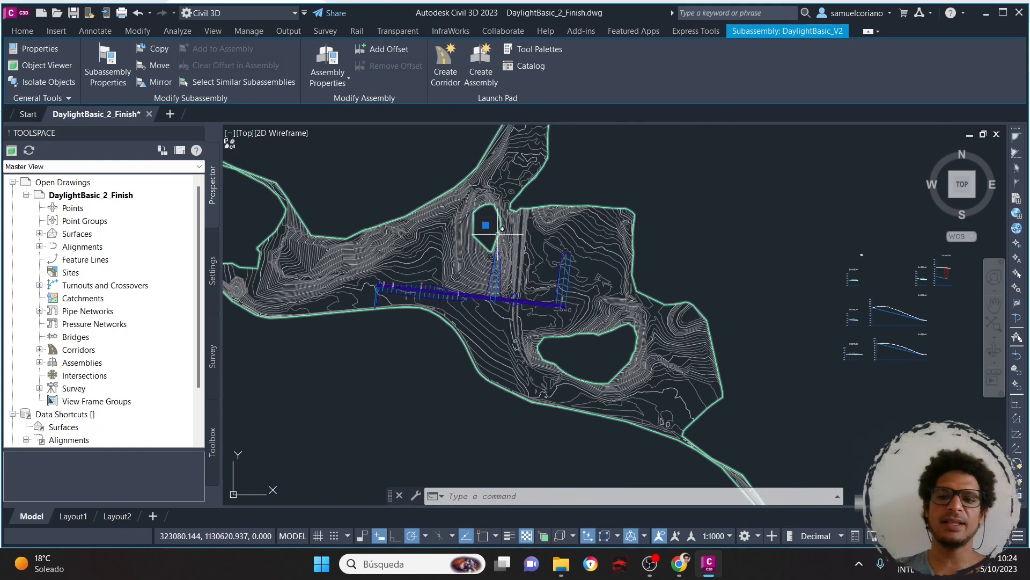
{"action": "key", "text": "Escape"}
Examine the road section at station 0+040.00 and the dimensioned slope triangle drawn near it.
{"action": "scroll", "coordinate": [877, 280], "scroll_direction": "up", "scroll_amount": 10}
{"action": "scroll", "coordinate": [626, 234], "scroll_direction": "up", "scroll_amount": 6}
{"action": "scroll", "coordinate": [526, 242], "scroll_direction": "down", "scroll_amount": 3}
{"action": "scroll", "coordinate": [448, 269], "scroll_direction": "up", "scroll_amount": 2}
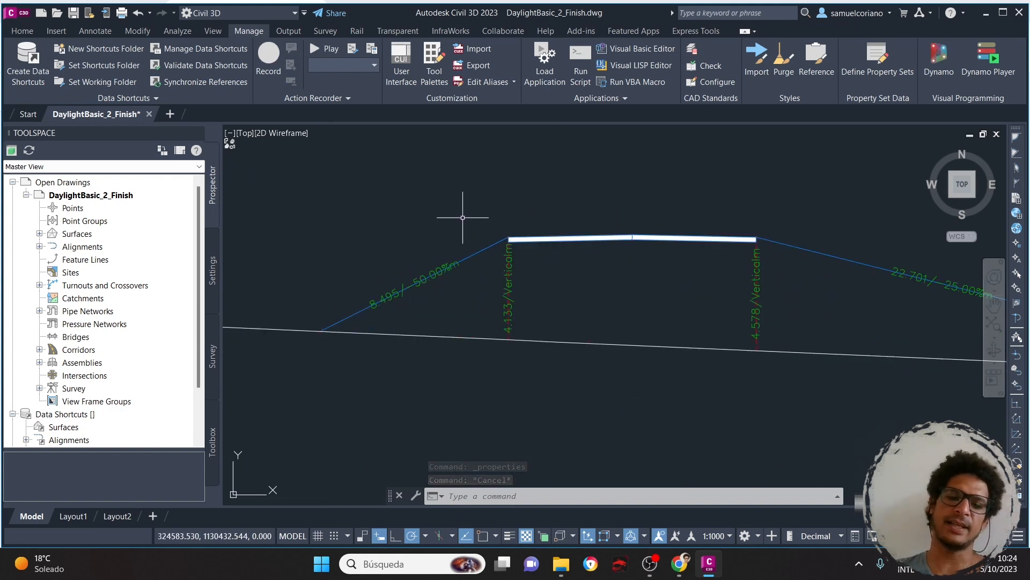
{"action": "scroll", "coordinate": [491, 230], "scroll_direction": "up", "scroll_amount": 2}
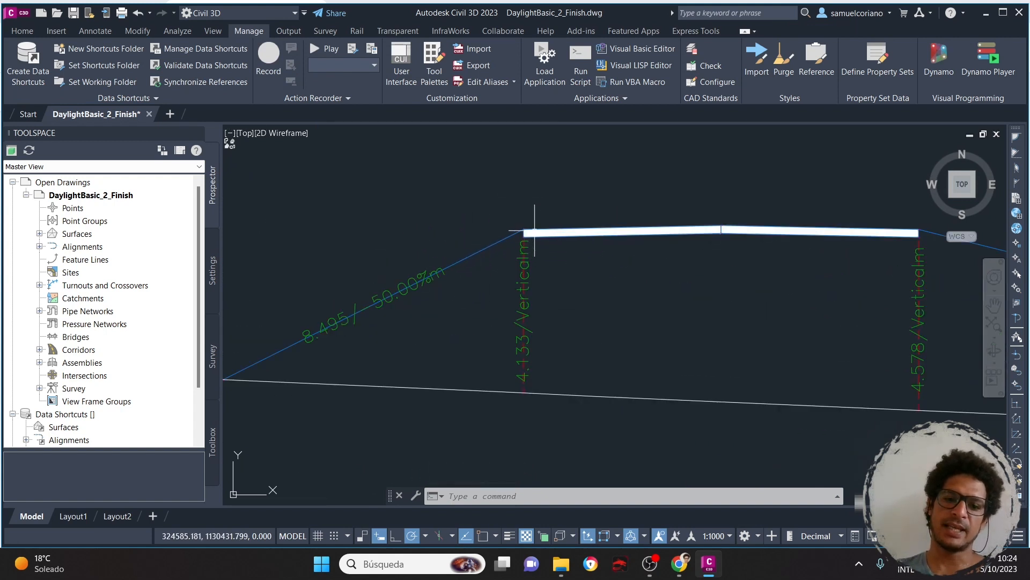
{"action": "scroll", "coordinate": [526, 234], "scroll_direction": "up", "scroll_amount": 1}
{"action": "scroll", "coordinate": [512, 272], "scroll_direction": "down", "scroll_amount": 5}
{"action": "scroll", "coordinate": [512, 272], "scroll_direction": "down", "scroll_amount": 2}
{"action": "scroll", "coordinate": [518, 257], "scroll_direction": "up", "scroll_amount": 6}
{"action": "scroll", "coordinate": [523, 354], "scroll_direction": "down", "scroll_amount": 4}
{"action": "scroll", "coordinate": [555, 292], "scroll_direction": "up", "scroll_amount": 4}
{"action": "scroll", "coordinate": [536, 255], "scroll_direction": "up", "scroll_amount": 1}
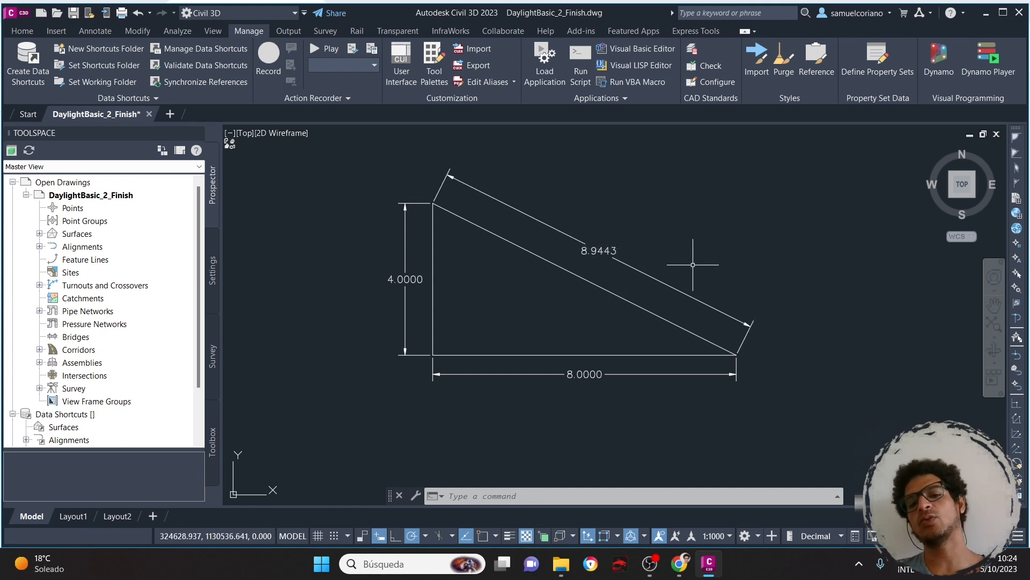
Examine the left fill slope label and the vertical height label under the pavement edge in section 0+040.00.
{"action": "scroll", "coordinate": [693, 265], "scroll_direction": "down", "scroll_amount": 4}
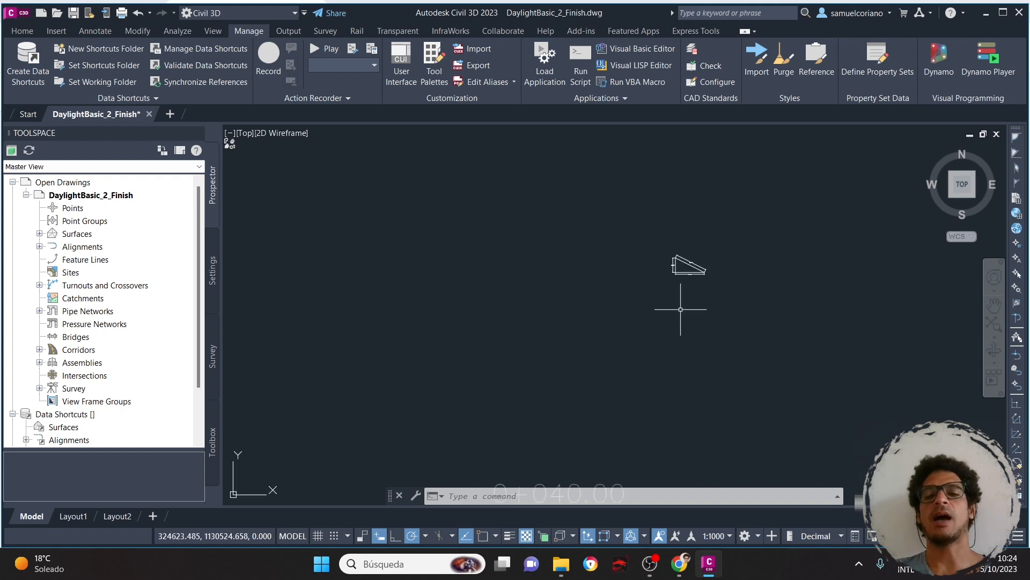
{"action": "scroll", "coordinate": [649, 387], "scroll_direction": "up", "scroll_amount": 2}
{"action": "middle_click_drag", "start_coordinate": [648, 387], "coordinate": [637, 269]}
{"action": "scroll", "coordinate": [637, 269], "scroll_direction": "down", "scroll_amount": 4}
{"action": "scroll", "coordinate": [558, 447], "scroll_direction": "up", "scroll_amount": 2}
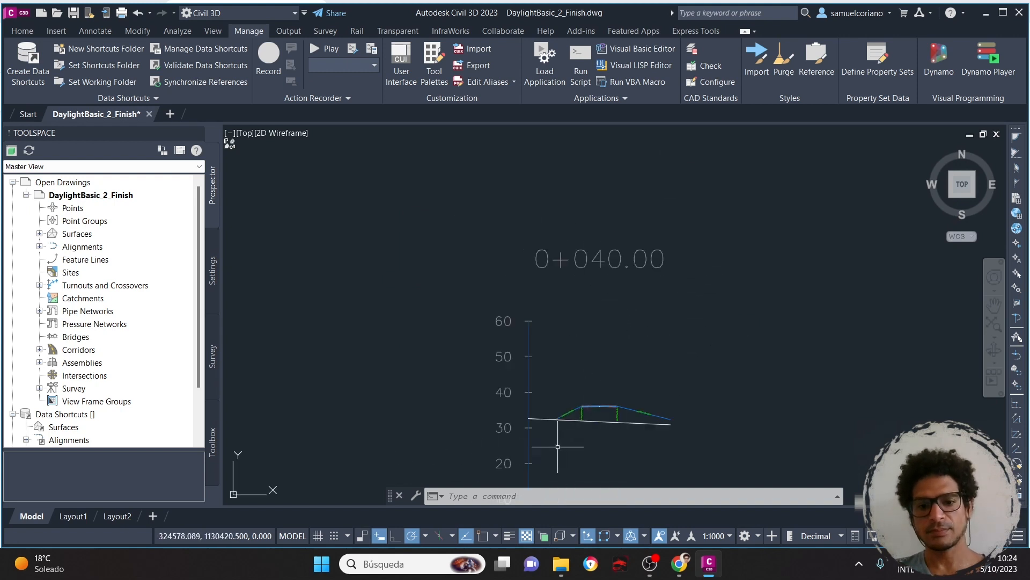
{"action": "scroll", "coordinate": [558, 446], "scroll_direction": "up", "scroll_amount": 5}
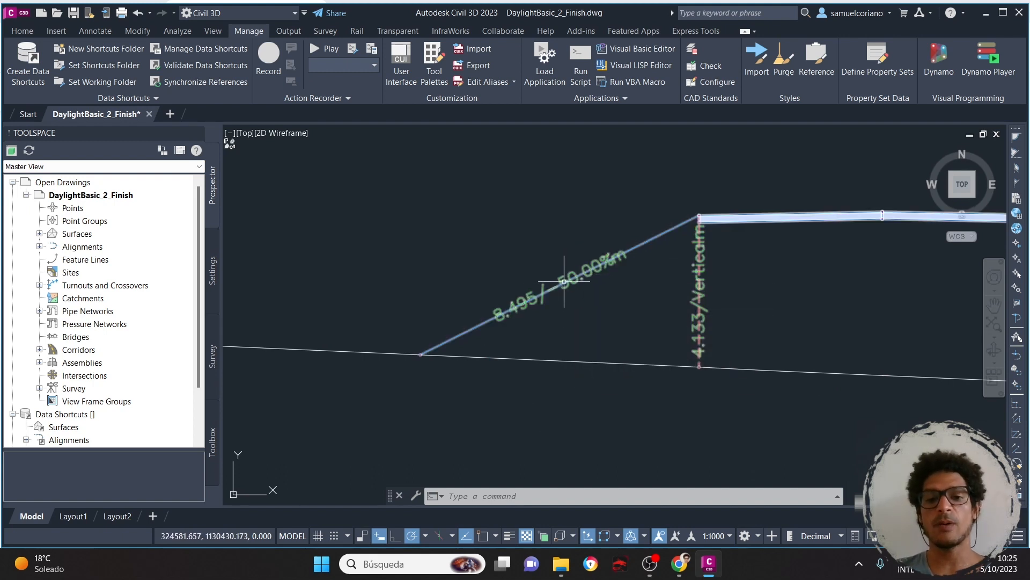
{"action": "scroll", "coordinate": [514, 301], "scroll_direction": "up", "scroll_amount": 2}
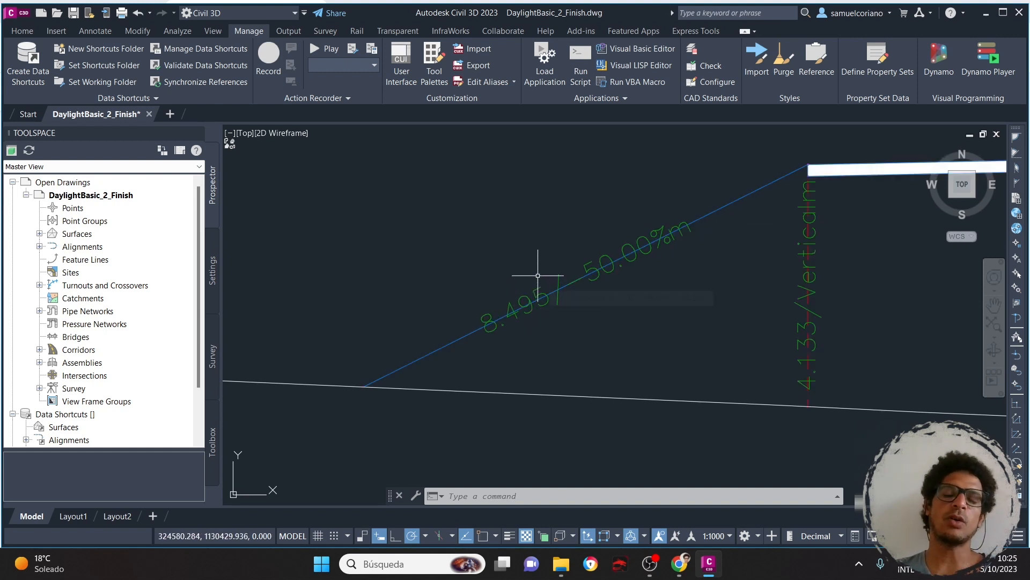
{"action": "scroll", "coordinate": [542, 234], "scroll_direction": "down", "scroll_amount": 3}
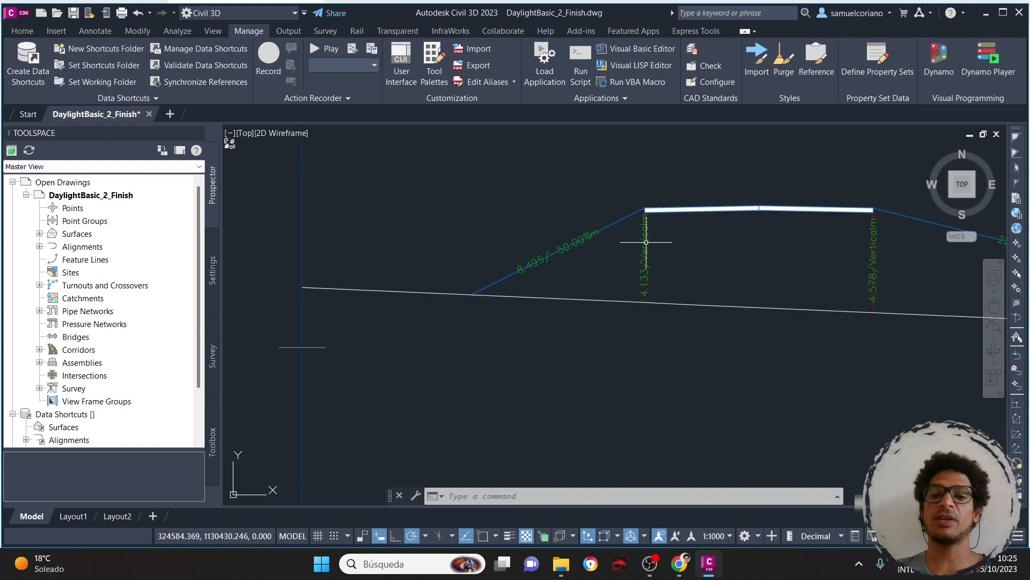
{"action": "scroll", "coordinate": [662, 236], "scroll_direction": "up", "scroll_amount": 4}
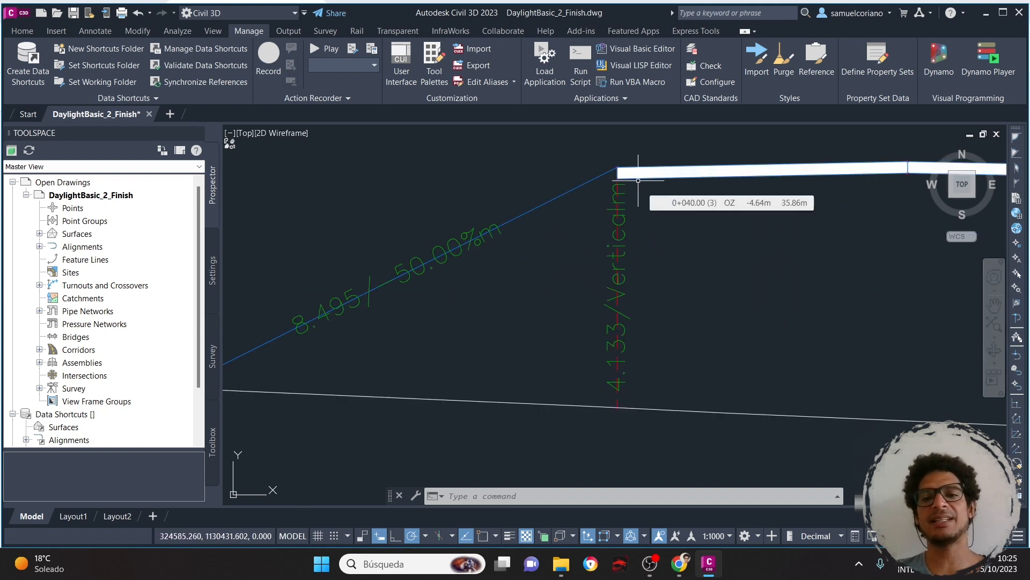
{"action": "scroll", "coordinate": [617, 166], "scroll_direction": "up", "scroll_amount": 2}
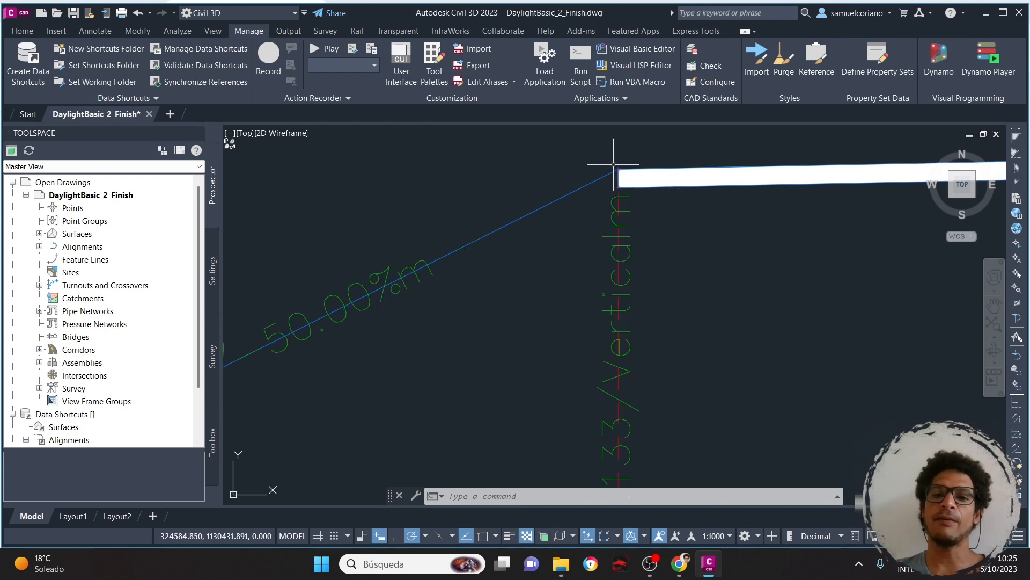
{"action": "scroll", "coordinate": [623, 344], "scroll_direction": "down", "scroll_amount": 3}
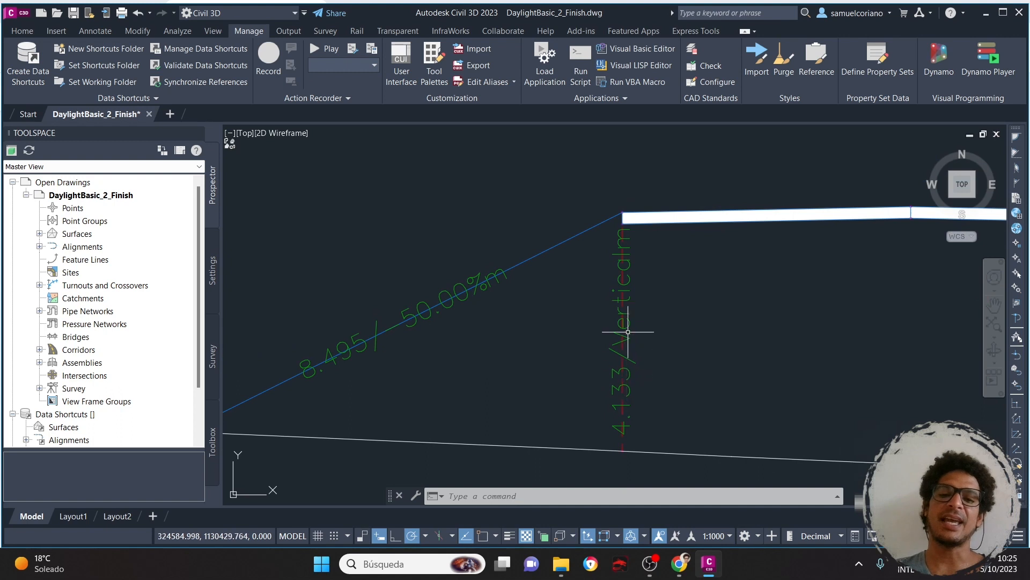
{"action": "scroll", "coordinate": [640, 266], "scroll_direction": "down", "scroll_amount": 1}
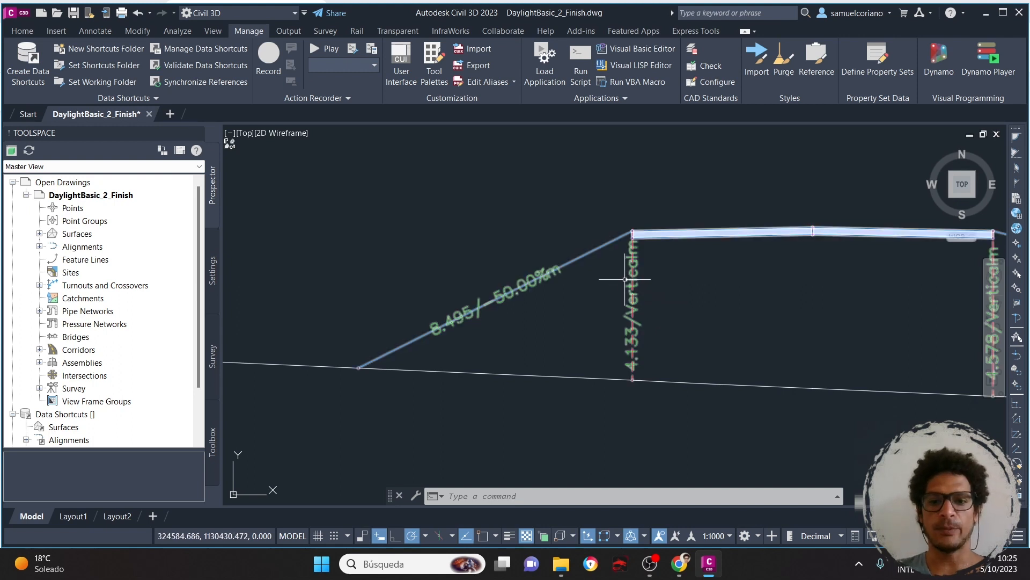
{"action": "left_click", "coordinate": [683, 236]}
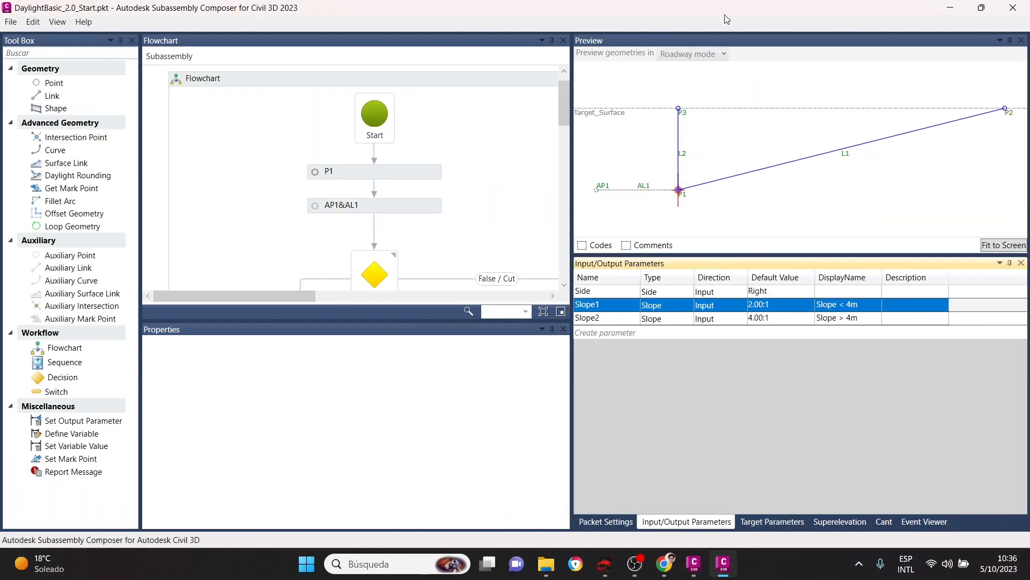
Switch to Subassembly Composer and examine point P1 and the decision branches of the DaylightBasic_2.0_Start flowchart.
{"action": "left_click", "coordinate": [429, 179]}
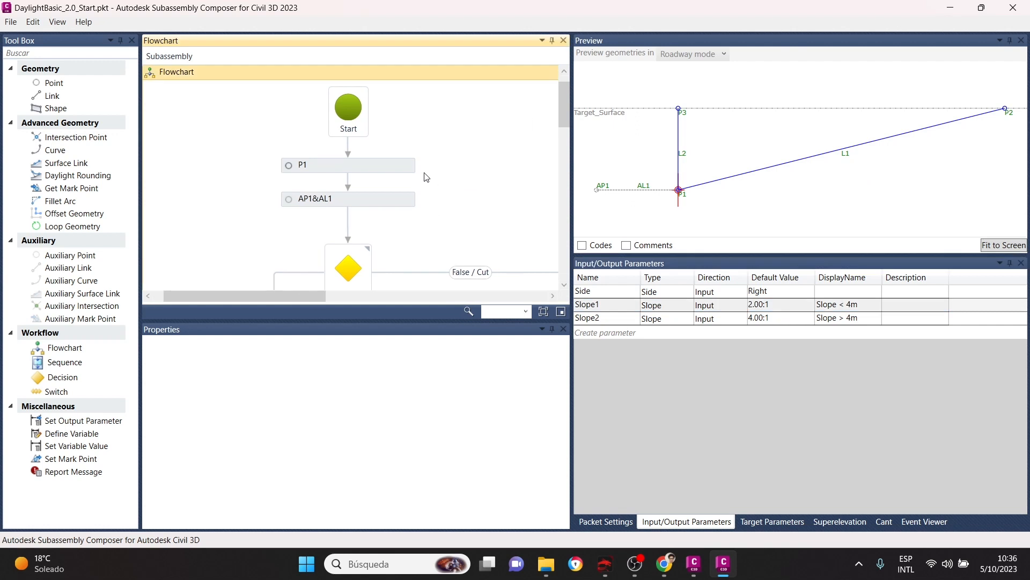
{"action": "left_click", "coordinate": [411, 169]}
{"action": "scroll", "coordinate": [363, 167], "scroll_direction": "down", "scroll_amount": 5}
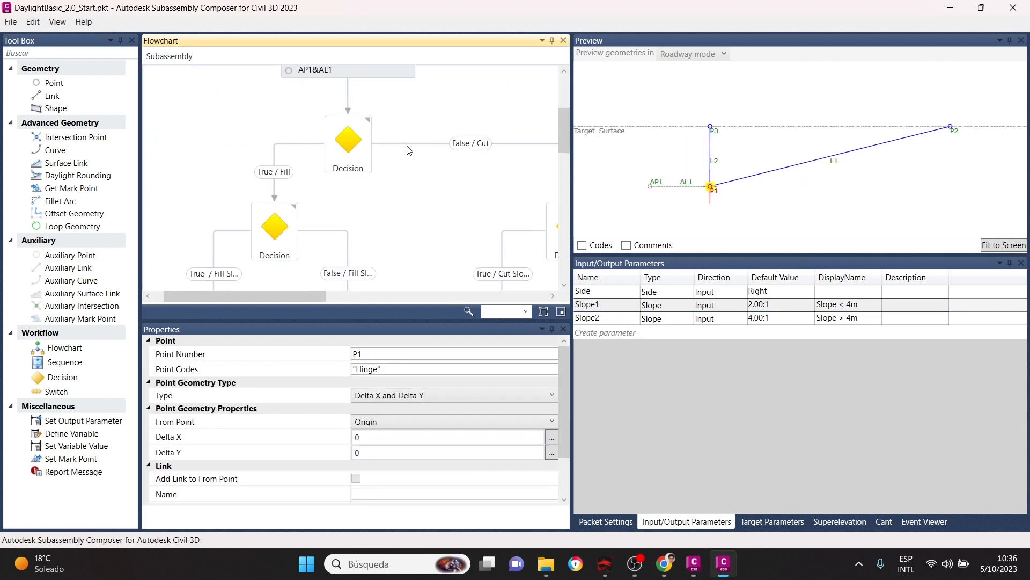
{"action": "scroll", "coordinate": [366, 196], "scroll_direction": "up", "scroll_amount": 5}
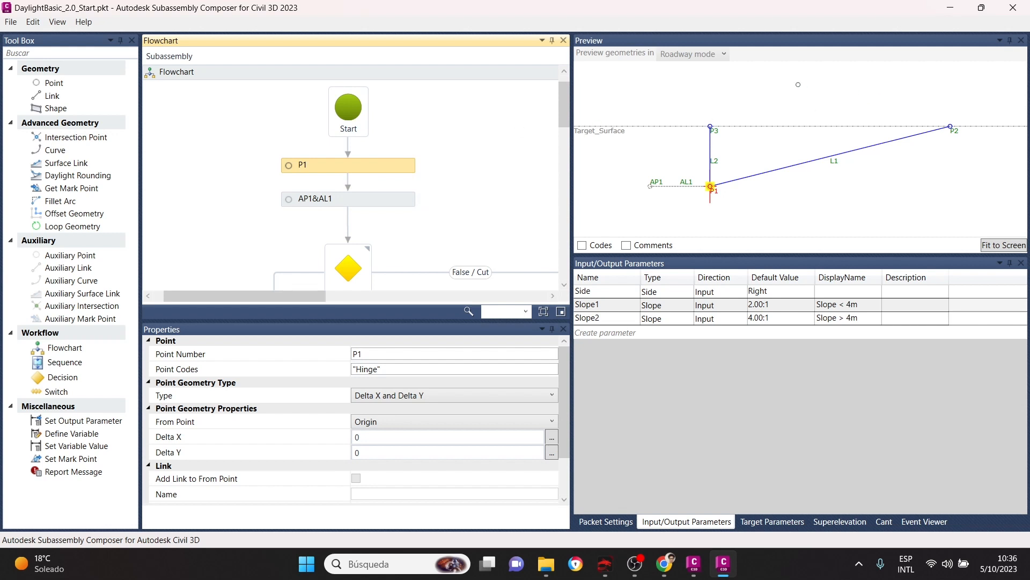
{"action": "scroll", "coordinate": [798, 85], "scroll_direction": "down", "scroll_amount": 1}
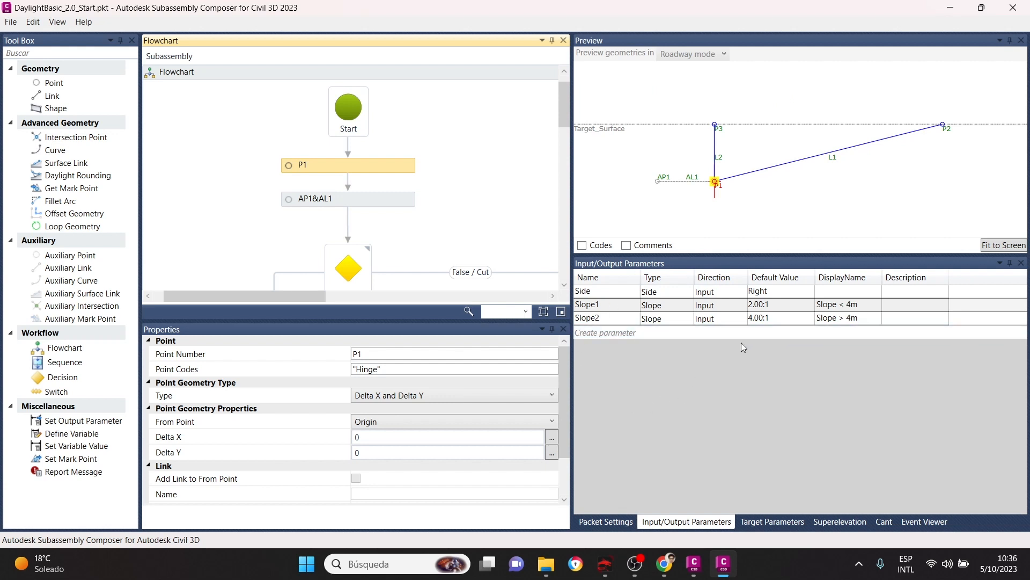
Create two new input parameters of type Double and rename the first one HMF.
{"action": "left_click", "coordinate": [616, 335]}
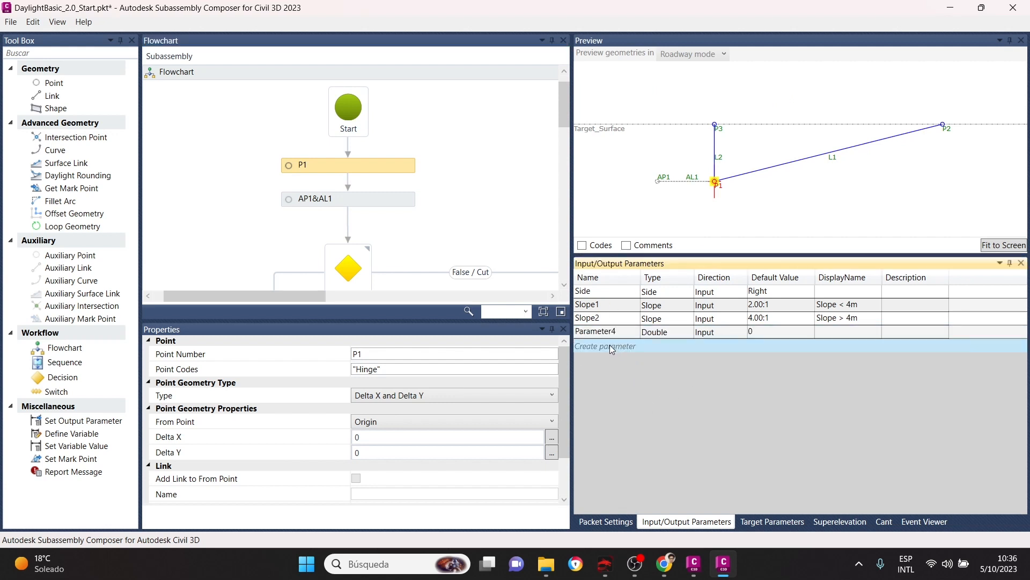
{"action": "left_click", "coordinate": [612, 348]}
{"action": "left_click", "coordinate": [630, 335]}
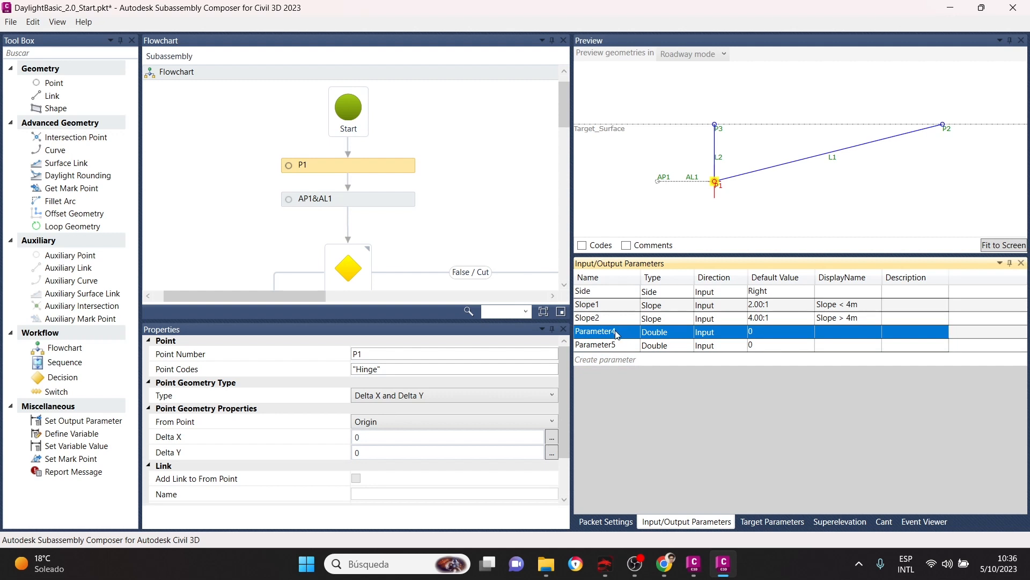
{"action": "left_click", "coordinate": [625, 333]}
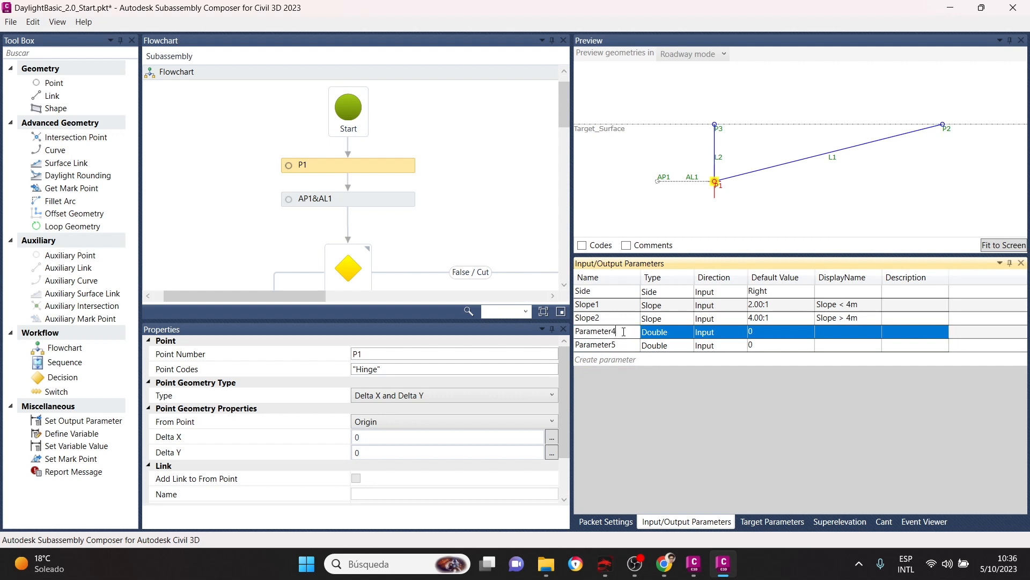
{"action": "key", "text": "shift+Left"}
{"action": "key", "text": "shift+Left"}
{"action": "key", "text": "shift+Left"}
{"action": "key", "text": "shift+Left"}
{"action": "key", "text": "shift+Left"}
{"action": "key", "text": "shift+Left"}
{"action": "key", "text": "shift+Left"}
{"action": "key", "text": "shift+Left"}
{"action": "key", "text": "shift+Left"}
{"action": "type", "text": "H"}
Rename the second new input parameter as HMC.
{"action": "left_click", "coordinate": [620, 346]}
{"action": "left_click", "coordinate": [619, 347]}
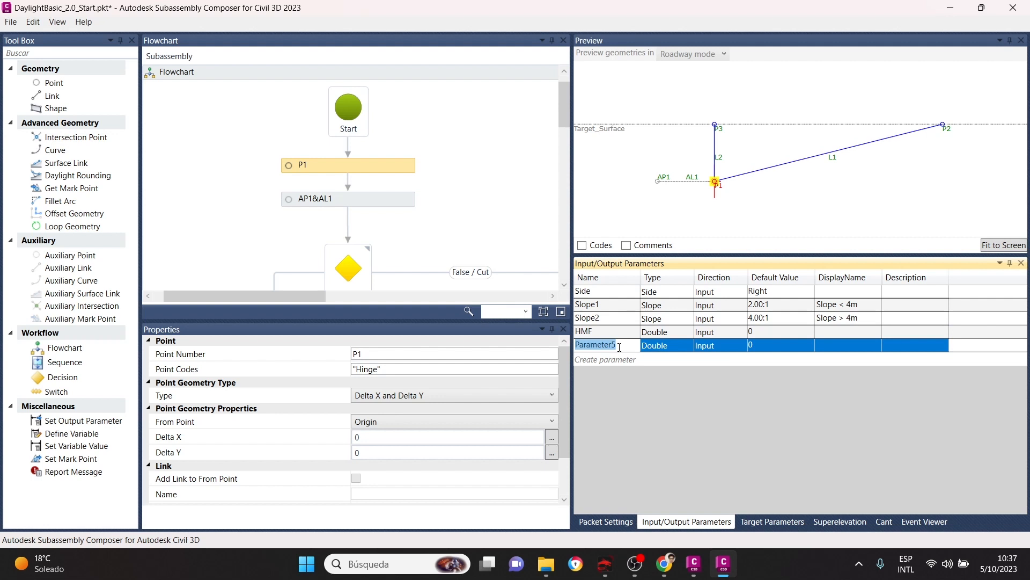
{"action": "type", "text": "H"}
{"action": "left_click", "coordinate": [824, 324]}
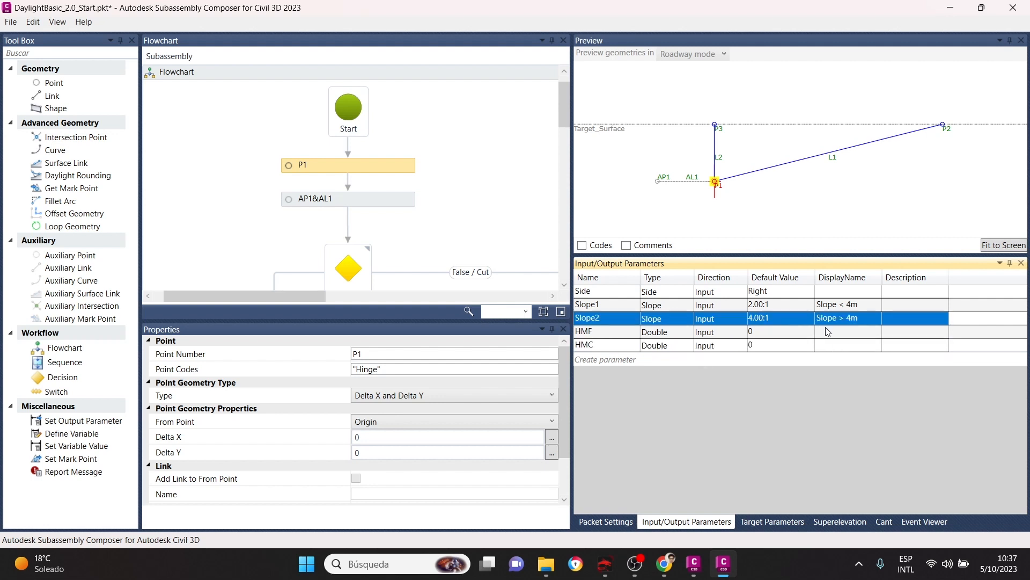
Give the HMF parameter the display name "H Max Fill Slope 1".
{"action": "left_click", "coordinate": [832, 332]}
{"action": "left_click", "coordinate": [832, 332]}
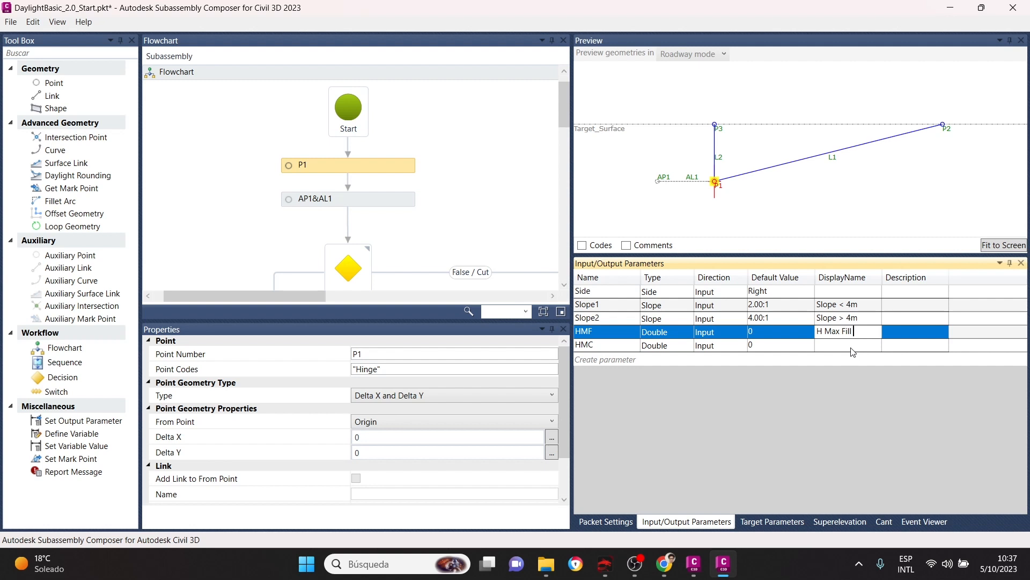
{"action": "type", "text": "pe 1"}
Copy HMF's display name to the HMC parameter and change it to "H Max Cut Slope 1".
{"action": "left_click_drag", "start_coordinate": [819, 331], "coordinate": [902, 340]}
{"action": "key", "text": "ctrl+c"}
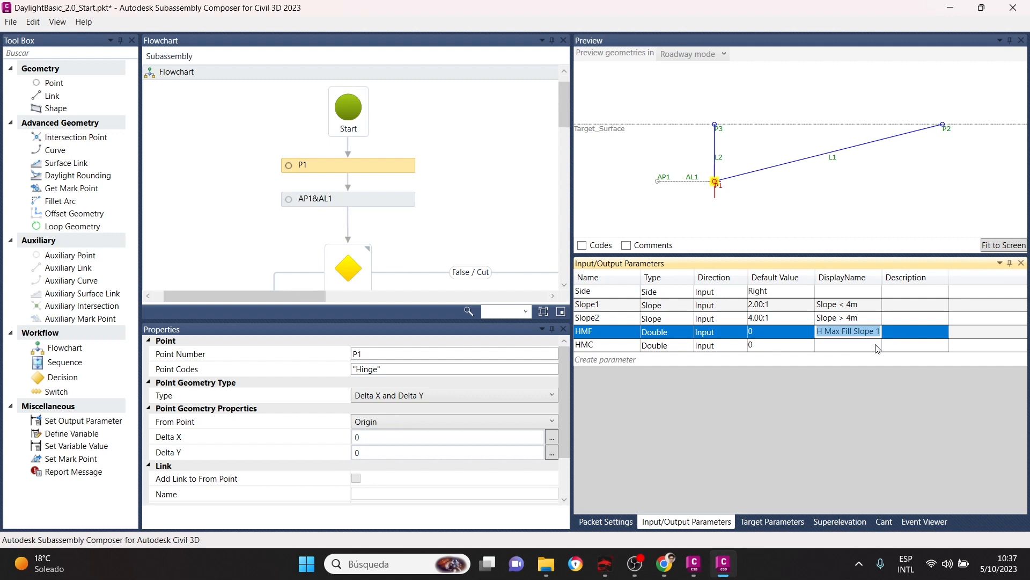
{"action": "left_click", "coordinate": [878, 346]}
{"action": "key", "text": "ctrl+v"}
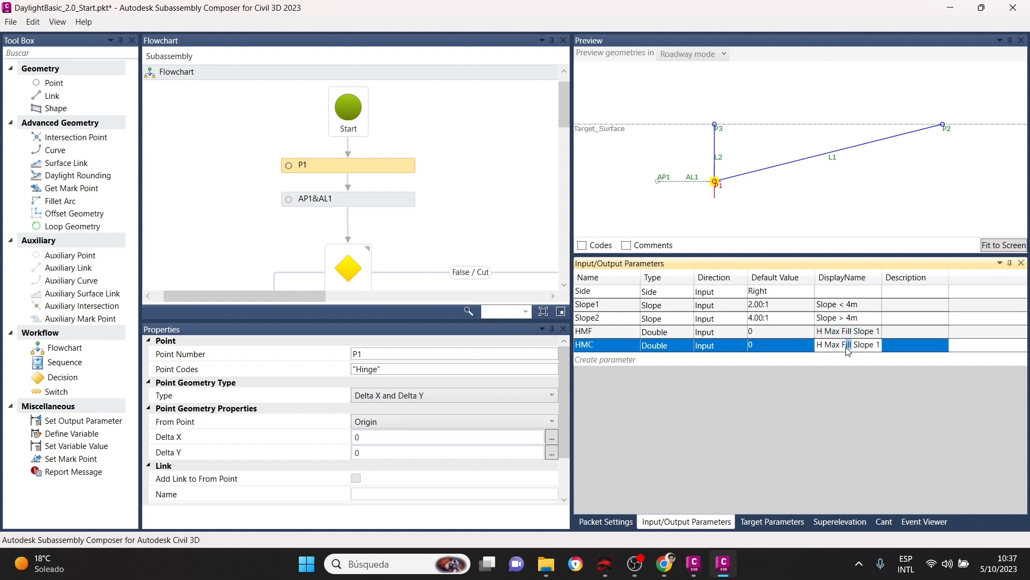
{"action": "key", "text": "BackSpace"}
{"action": "key", "text": "BackSpace"}
{"action": "key", "text": "BackSpace"}
{"action": "type", "text": "Cut"}
Change the display name of the Slope1 parameter to "Slope 1".
{"action": "left_click", "coordinate": [628, 304]}
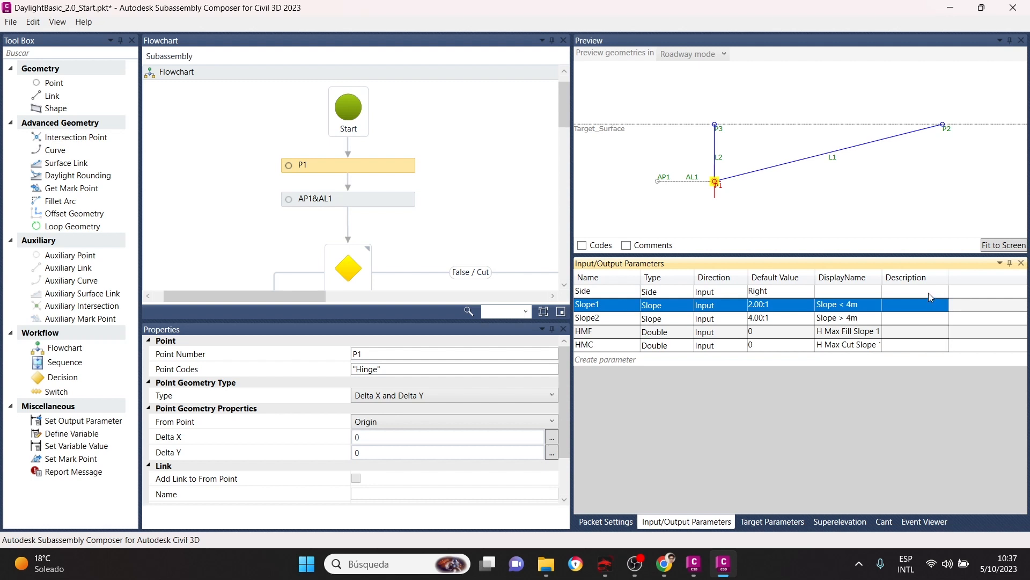
{"action": "left_click", "coordinate": [859, 310]}
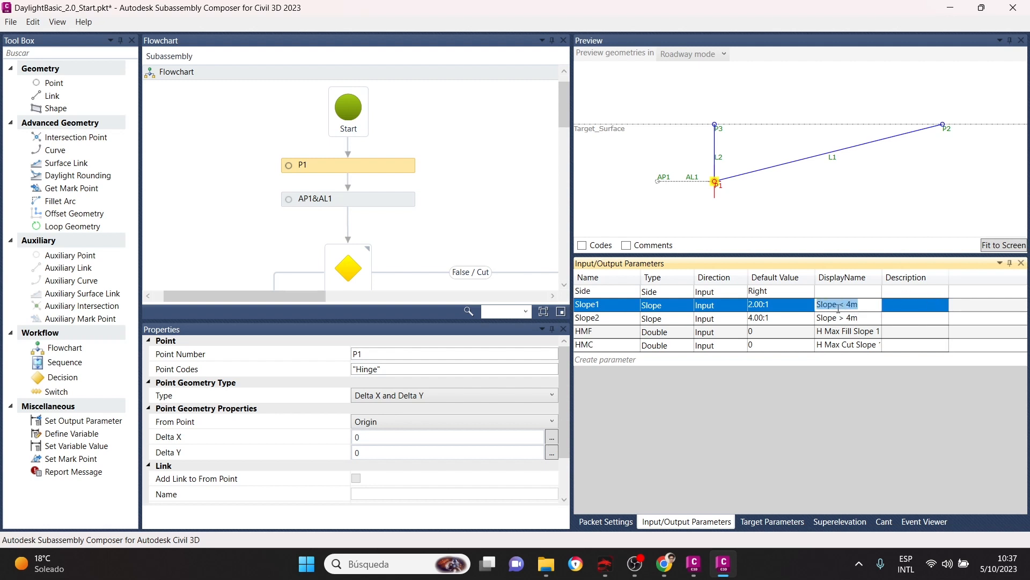
{"action": "left_click", "coordinate": [838, 304]}
{"action": "left_click_drag", "start_coordinate": [838, 304], "coordinate": [873, 311]}
{"action": "type", "text": "1"}
Change the Slope2 parameter's display name to "Slope 2" and widen the display name column.
{"action": "left_click", "coordinate": [870, 319]}
{"action": "left_click", "coordinate": [864, 319]}
{"action": "double_click", "coordinate": [841, 321]}
{"action": "left_click", "coordinate": [841, 319]}
{"action": "left_click_drag", "start_coordinate": [857, 318], "coordinate": [840, 321]}
{"action": "type", "text": "2"}
{"action": "left_click", "coordinate": [864, 333]}
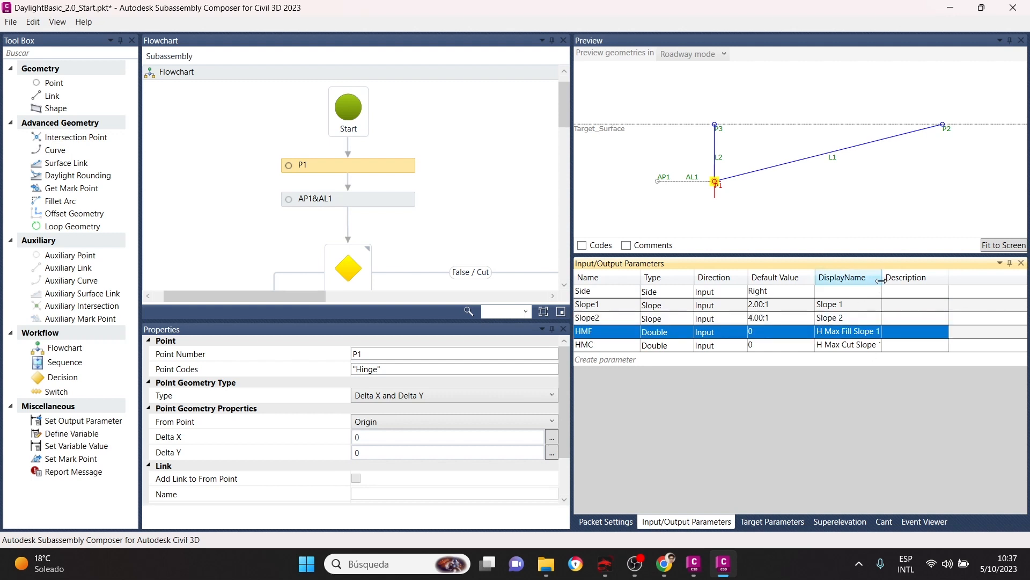
{"action": "left_click_drag", "start_coordinate": [882, 280], "coordinate": [913, 281]}
Delete the AP1&AL1 auxiliary point element between P1 and the first decision in the flowchart.
{"action": "scroll", "coordinate": [413, 205], "scroll_direction": "down", "scroll_amount": 3}
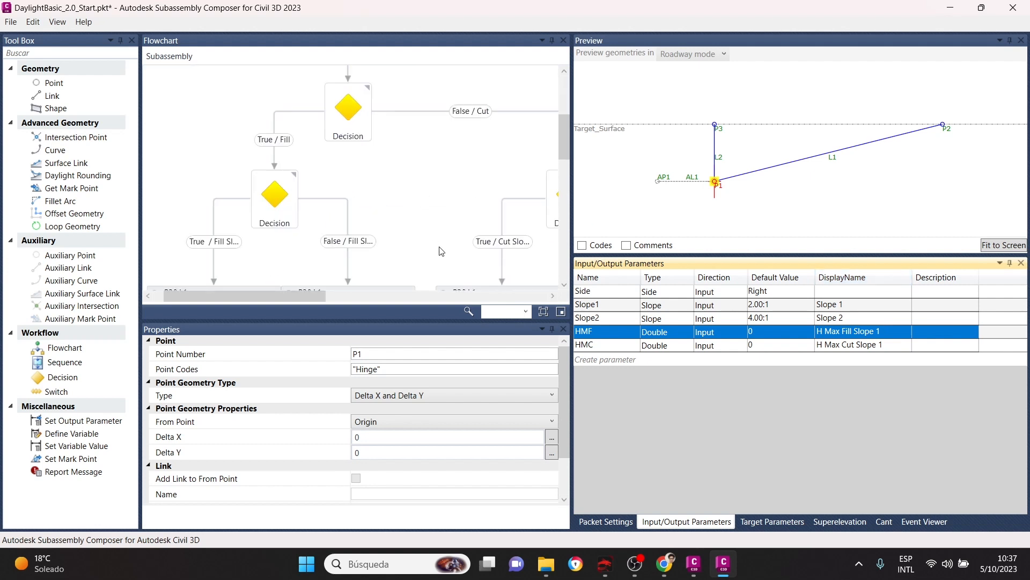
{"action": "scroll", "coordinate": [441, 251], "scroll_direction": "up", "scroll_amount": 2}
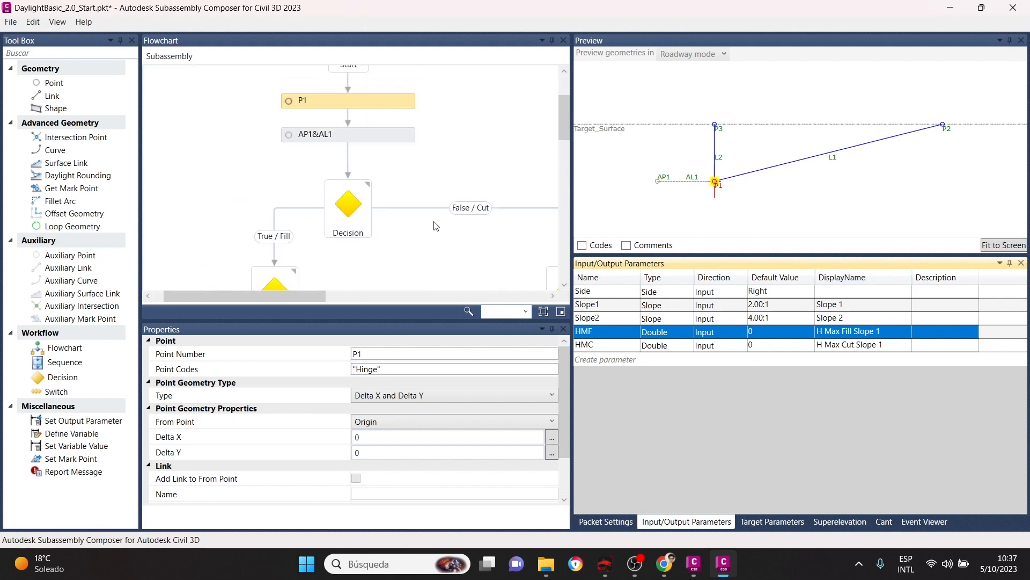
{"action": "left_click", "coordinate": [404, 137]}
{"action": "key", "text": "Delete"}
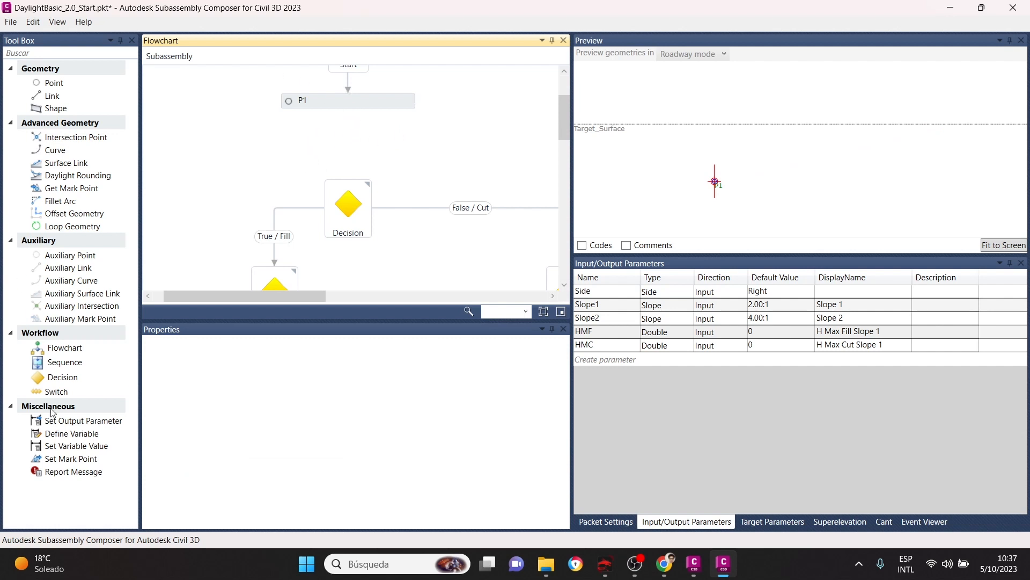
Add a Sequence between P1 and the first decision in the flowchart and connect P1 to it.
{"action": "left_click_drag", "start_coordinate": [60, 362], "coordinate": [354, 130]}
{"action": "left_click", "coordinate": [341, 249]}
{"action": "key", "text": "Delete"}
{"action": "left_click_drag", "start_coordinate": [348, 102], "coordinate": [357, 135]}
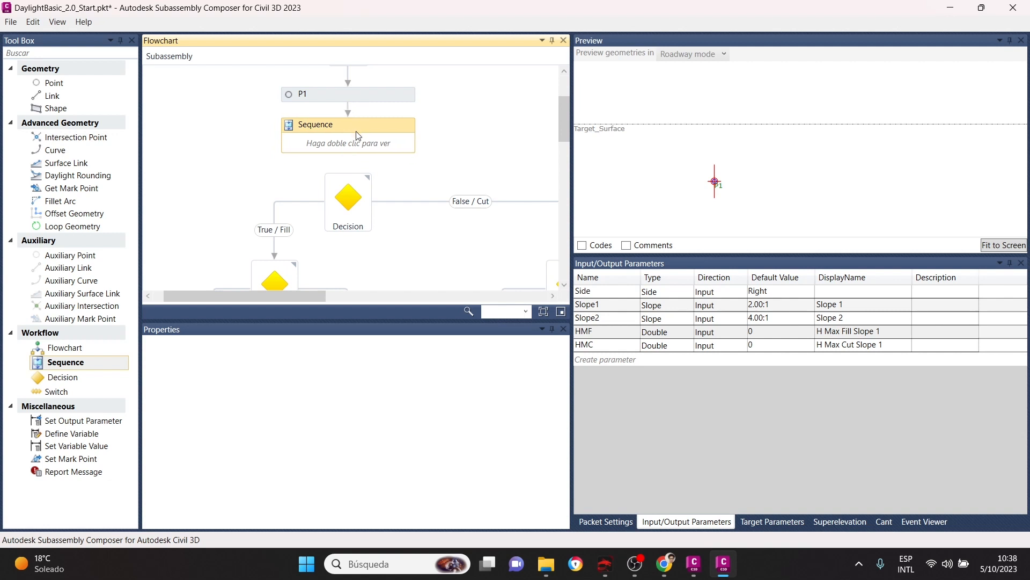
{"action": "scroll", "coordinate": [356, 133], "scroll_direction": "up", "scroll_amount": 3}
{"action": "scroll", "coordinate": [355, 133], "scroll_direction": "down", "scroll_amount": 2}
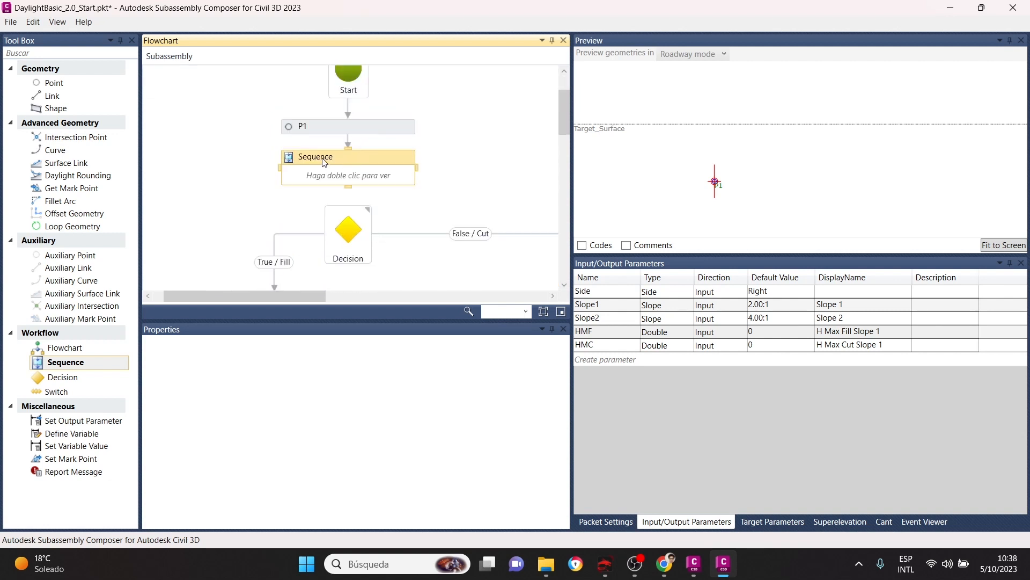
Rename the new sequence as Aux and open it for editing.
{"action": "double_click", "coordinate": [301, 157]}
{"action": "type", "text": "Aux"}
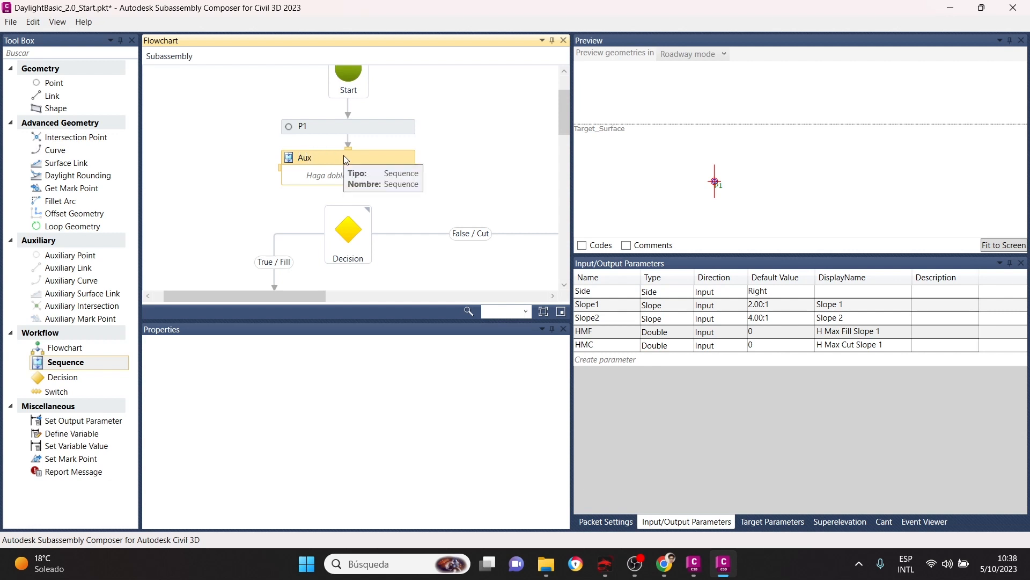
{"action": "double_click", "coordinate": [375, 163]}
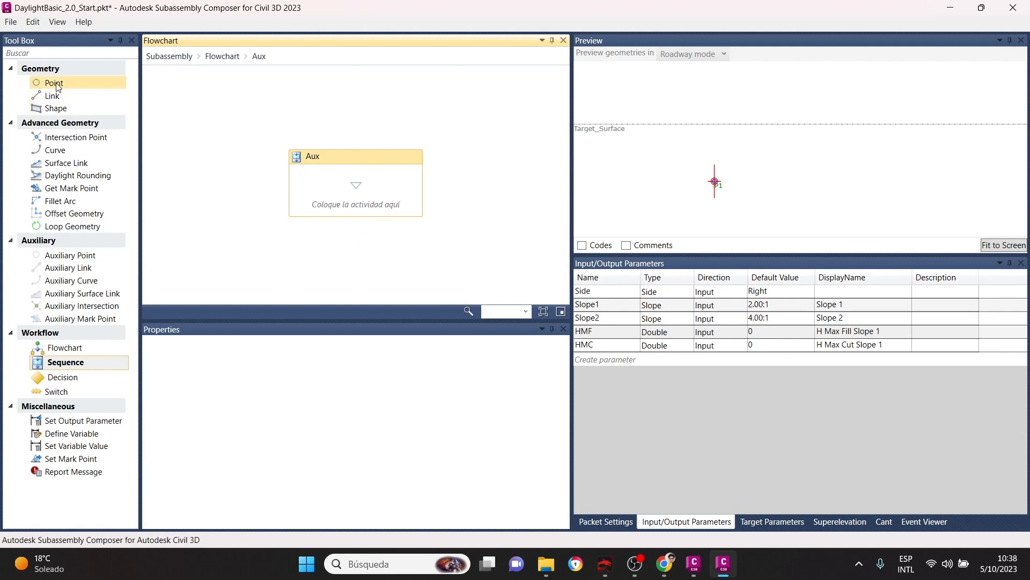
Add an auxiliary point to the Aux sequence and lower Target_Surface below P1 in the preview.
{"action": "left_click_drag", "start_coordinate": [73, 255], "coordinate": [375, 171]}
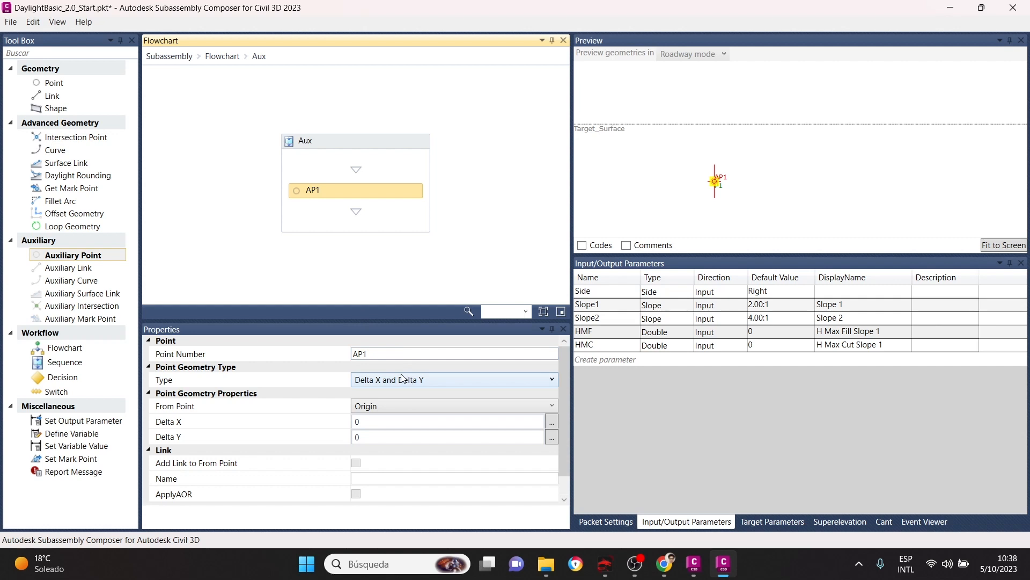
{"action": "scroll", "coordinate": [779, 111], "scroll_direction": "down", "scroll_amount": 6}
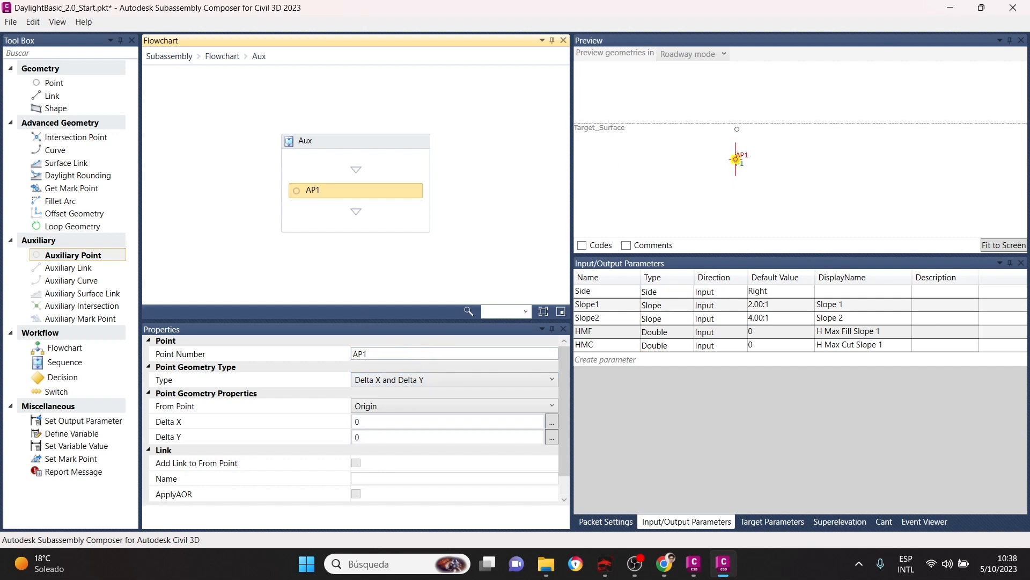
{"action": "left_click_drag", "start_coordinate": [596, 127], "coordinate": [605, 215]}
{"action": "scroll", "coordinate": [758, 139], "scroll_direction": "up", "scroll_amount": 1}
{"action": "scroll", "coordinate": [755, 77], "scroll_direction": "down", "scroll_amount": 1}
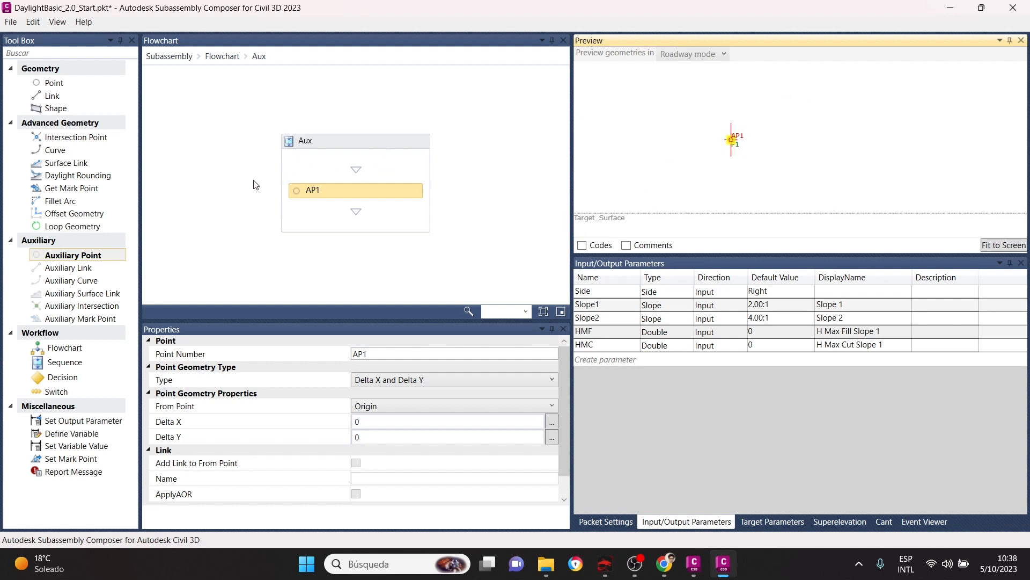
Set the auxiliary point's geometry type to Slope to Surface with Origin as its from point.
{"action": "left_click", "coordinate": [352, 186]}
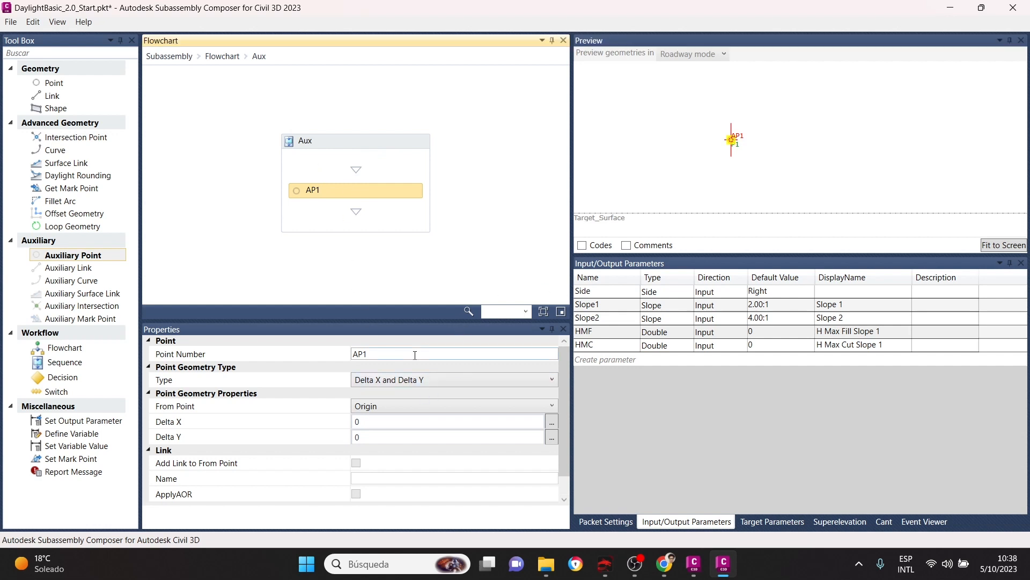
{"action": "left_click", "coordinate": [401, 380]}
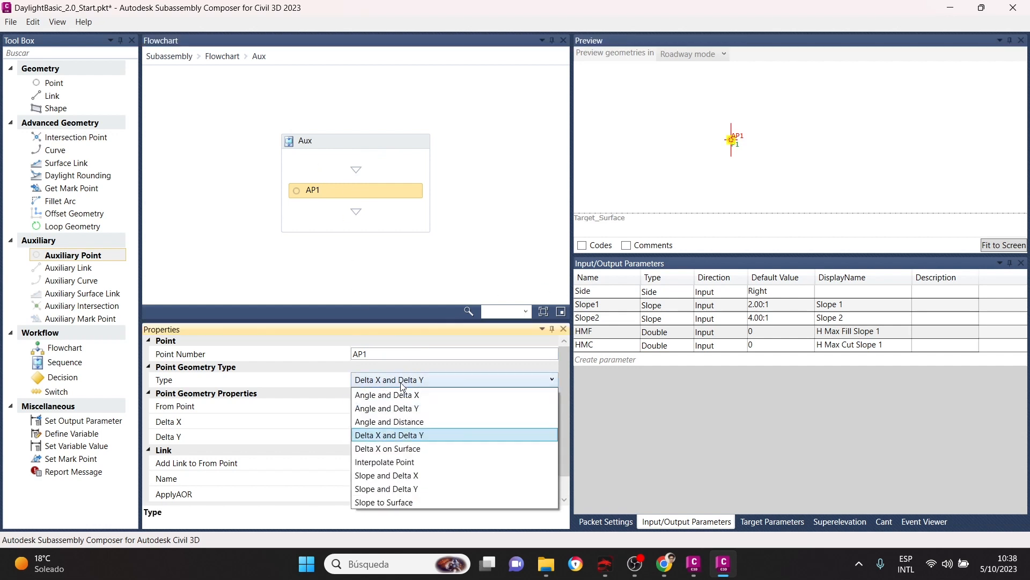
{"action": "left_click", "coordinate": [414, 503]}
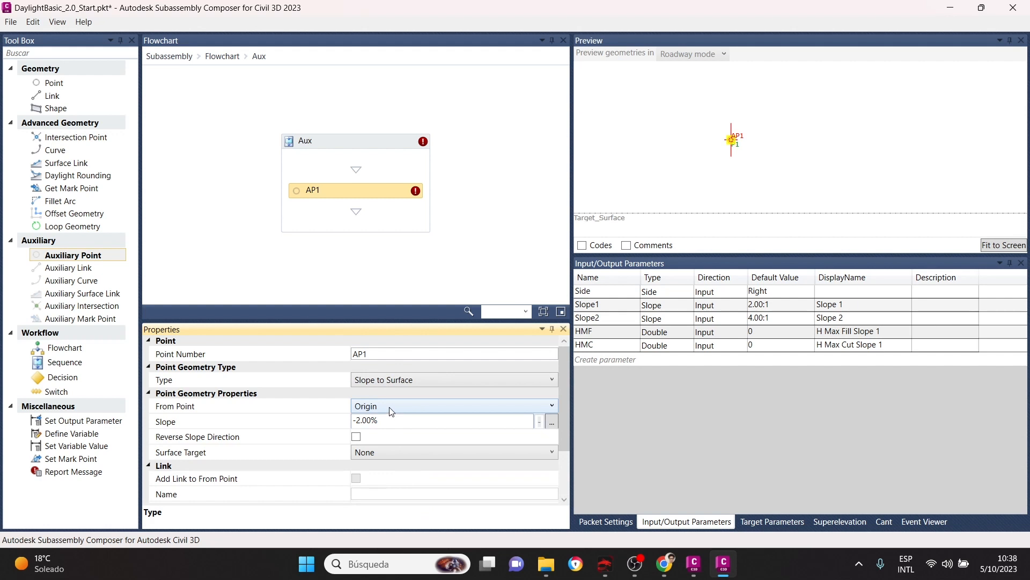
{"action": "left_click", "coordinate": [391, 407]}
{"action": "left_click", "coordinate": [374, 436]}
Set AP1's slope to -Slope1 and its surface target to Target_Surface.
{"action": "left_click", "coordinate": [396, 421]}
{"action": "left_click", "coordinate": [613, 304]}
{"action": "left_click", "coordinate": [614, 303]}
{"action": "key", "text": "ctrl+c"}
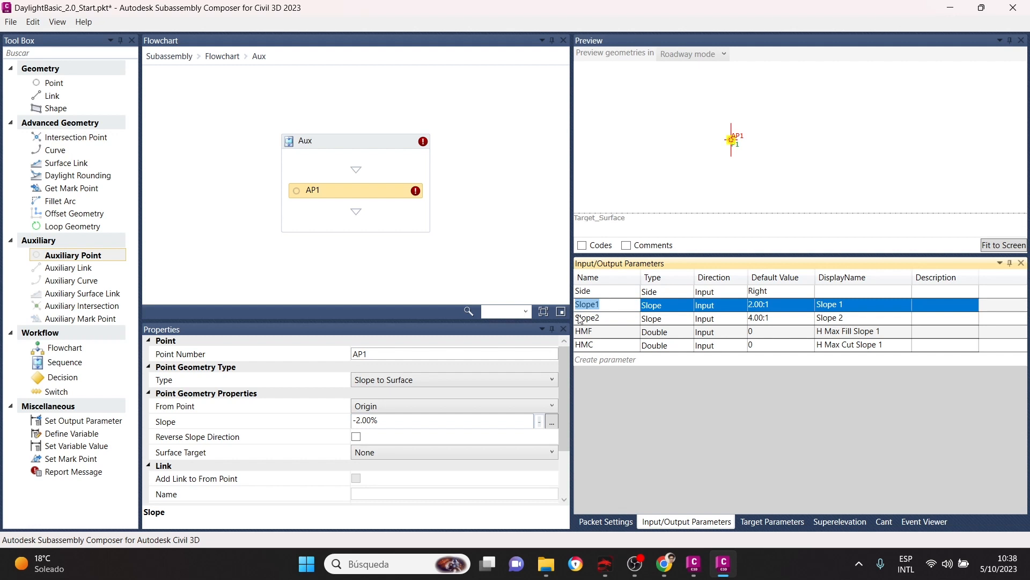
{"action": "left_click_drag", "start_coordinate": [393, 421], "coordinate": [293, 429]}
{"action": "left_click", "coordinate": [356, 422]}
{"action": "left_click_drag", "start_coordinate": [357, 422], "coordinate": [393, 424]}
{"action": "key", "text": "ctrl+v"}
{"action": "left_click", "coordinate": [378, 452]}
{"action": "left_click", "coordinate": [387, 478]}
{"action": "left_click", "coordinate": [717, 175]}
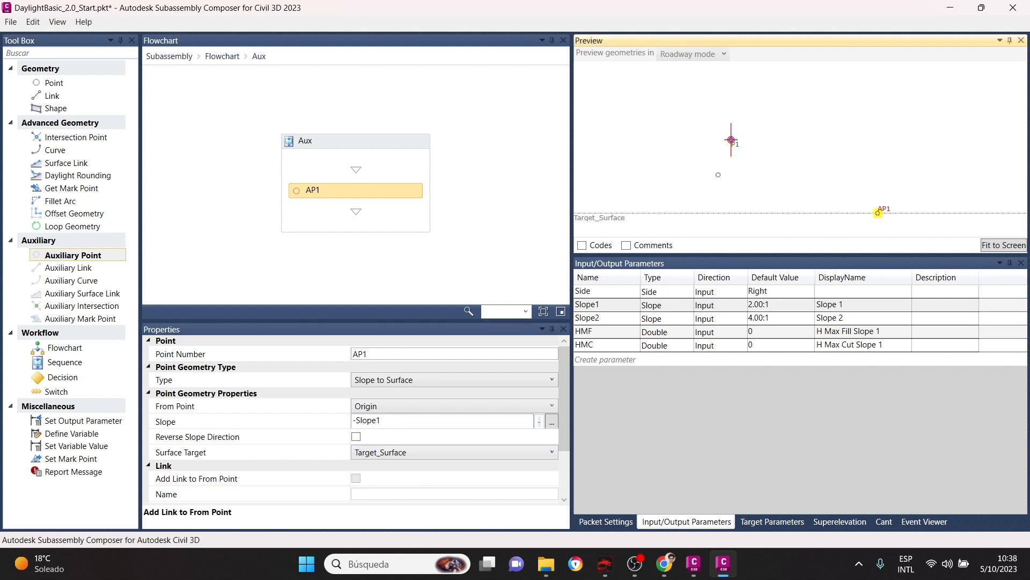
Change AP1's from point to P1.
{"action": "left_click", "coordinate": [411, 187]}
{"action": "scroll", "coordinate": [370, 463], "scroll_direction": "down", "scroll_amount": 3}
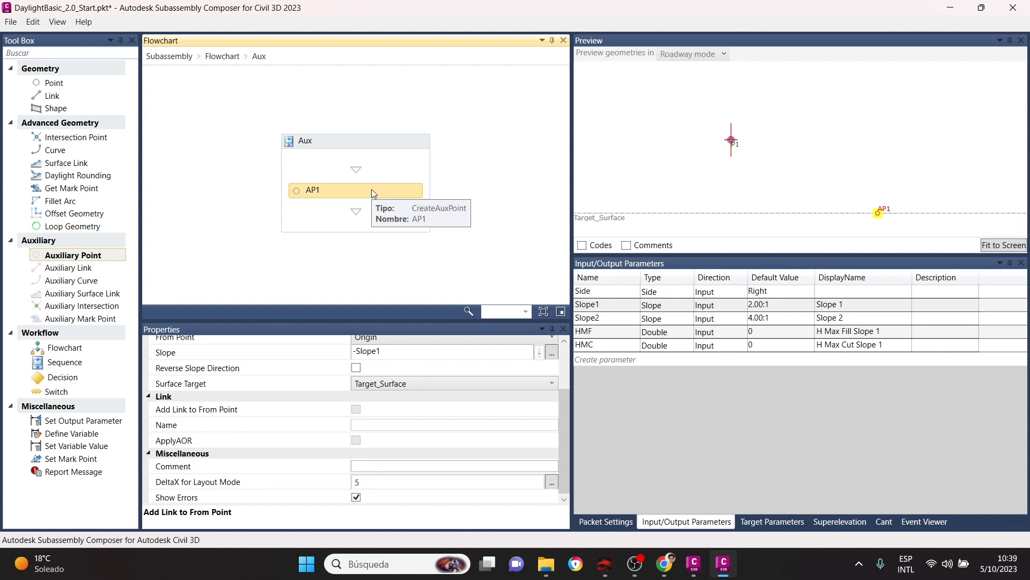
{"action": "scroll", "coordinate": [399, 370], "scroll_direction": "up", "scroll_amount": 1}
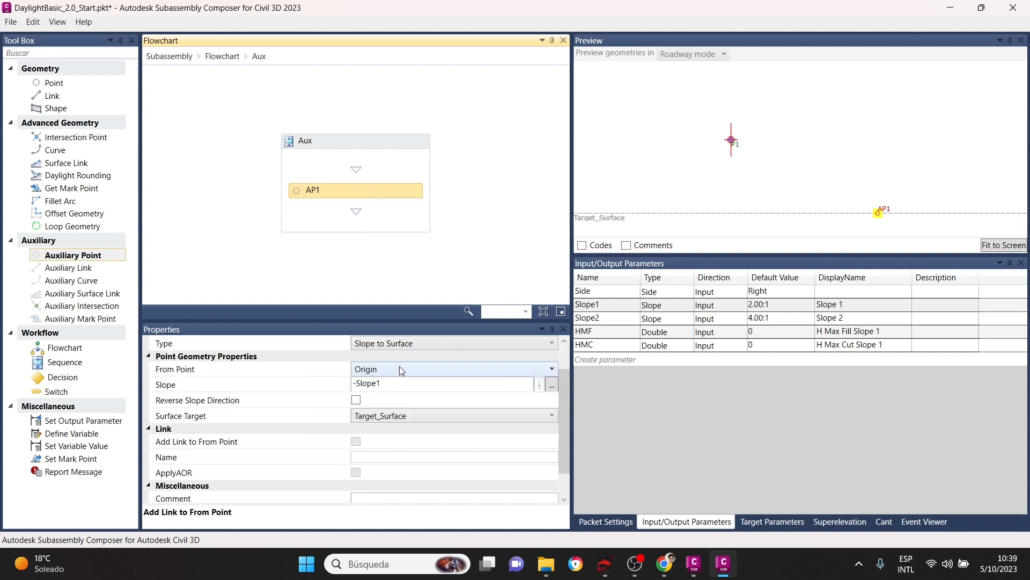
{"action": "left_click", "coordinate": [399, 370]}
{"action": "left_click", "coordinate": [378, 383]}
{"action": "left_click", "coordinate": [455, 215]}
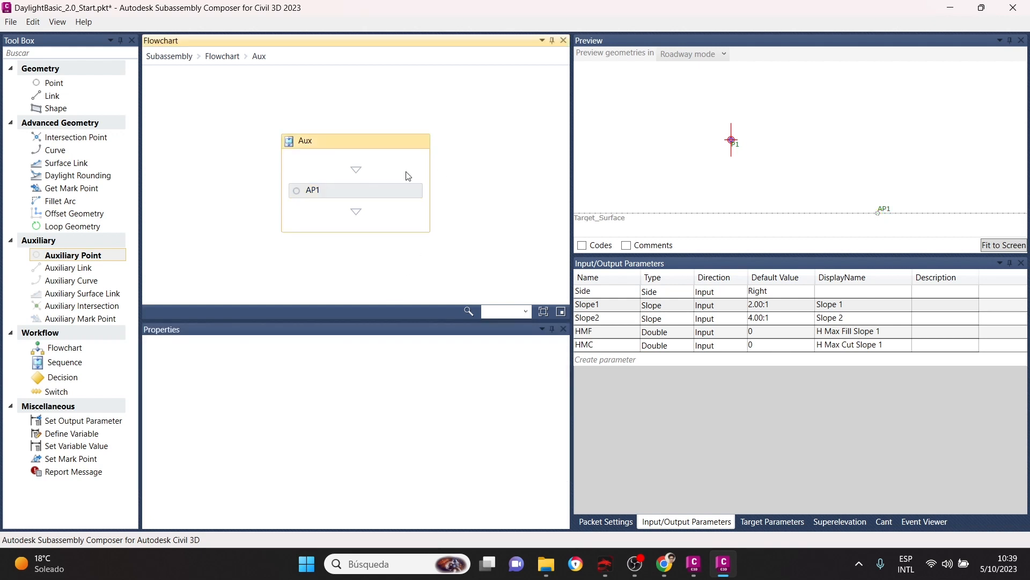
Return AP1's from point to Origin.
{"action": "left_click", "coordinate": [365, 193]}
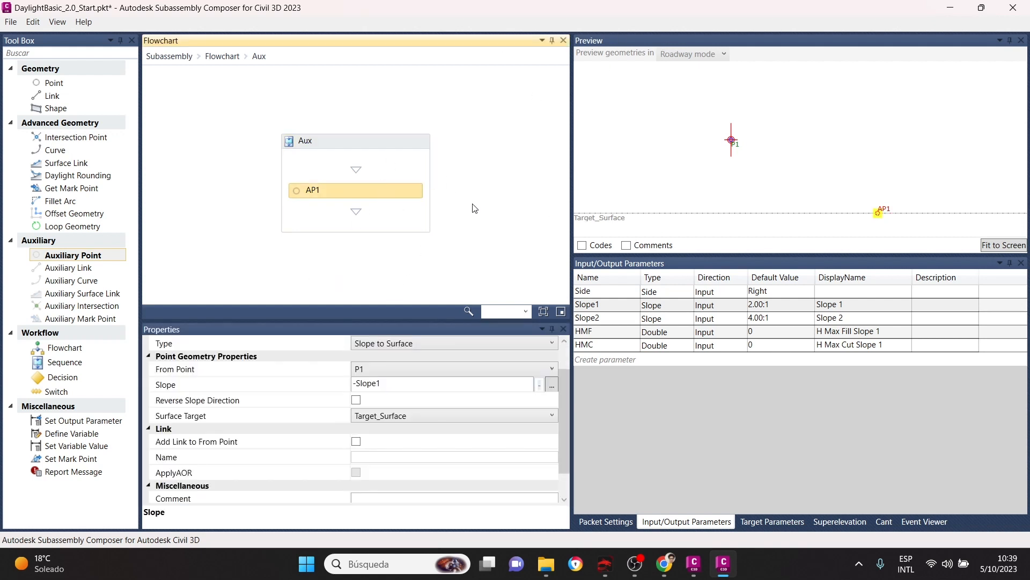
{"action": "left_click", "coordinate": [371, 368]}
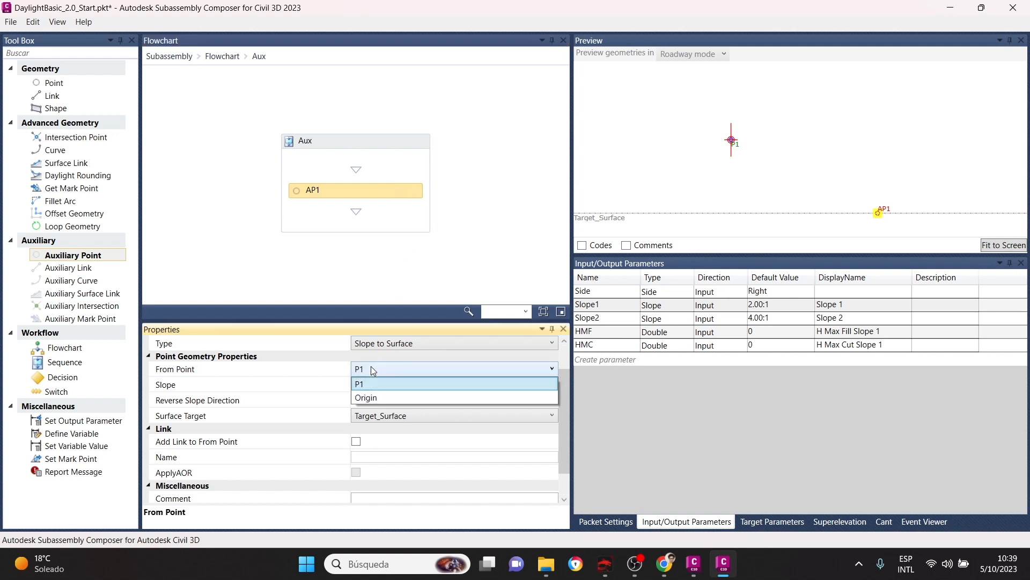
{"action": "left_click", "coordinate": [375, 398]}
{"action": "left_click", "coordinate": [463, 236]}
{"action": "left_click", "coordinate": [403, 189]}
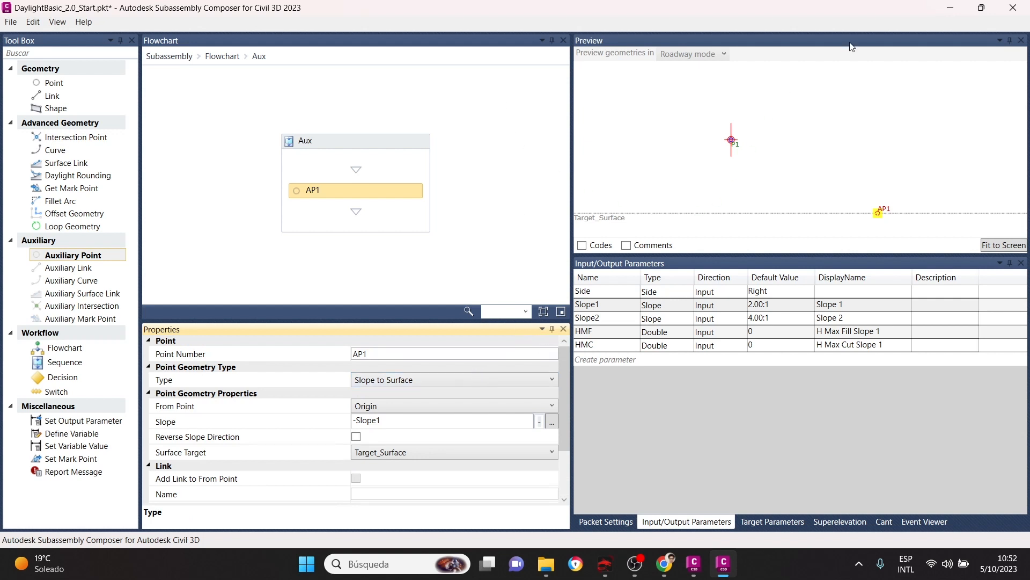
Set AP1's from point to P1 and add a link to that point.
{"action": "scroll", "coordinate": [357, 434], "scroll_direction": "down", "scroll_amount": 3}
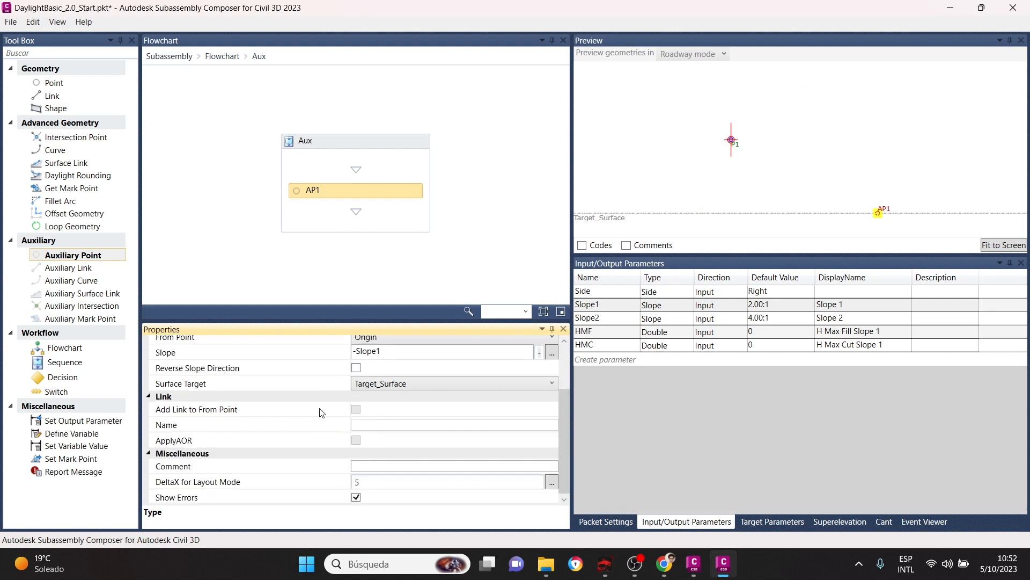
{"action": "scroll", "coordinate": [376, 408], "scroll_direction": "up", "scroll_amount": 2}
{"action": "left_click", "coordinate": [387, 368]}
{"action": "left_click", "coordinate": [378, 384]}
{"action": "scroll", "coordinate": [346, 452], "scroll_direction": "down", "scroll_amount": 1}
{"action": "left_click", "coordinate": [356, 409]}
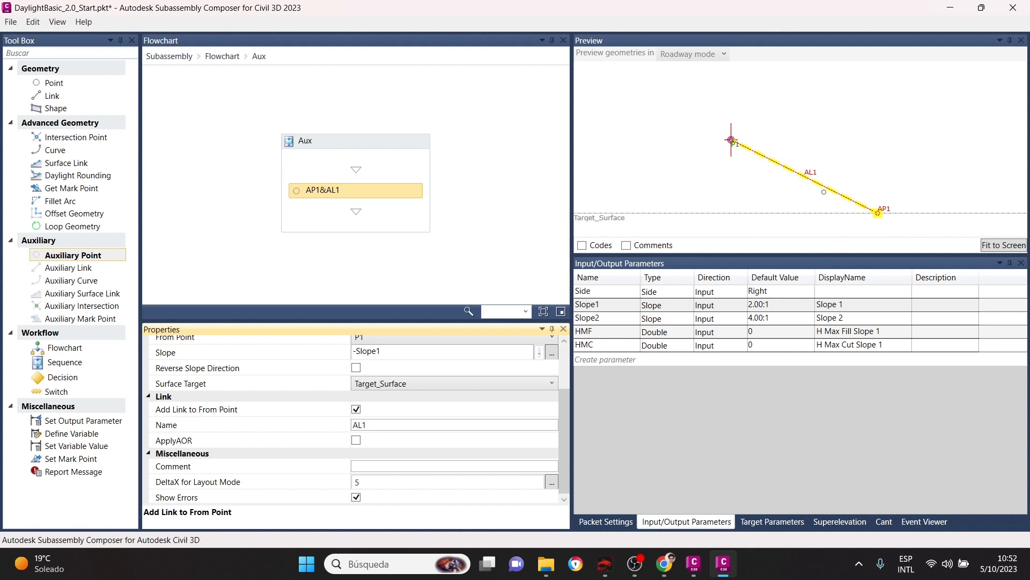
Toggle the preview of Target_Surface off and back on to check how AP1 and its link respond.
{"action": "left_click", "coordinate": [763, 528]}
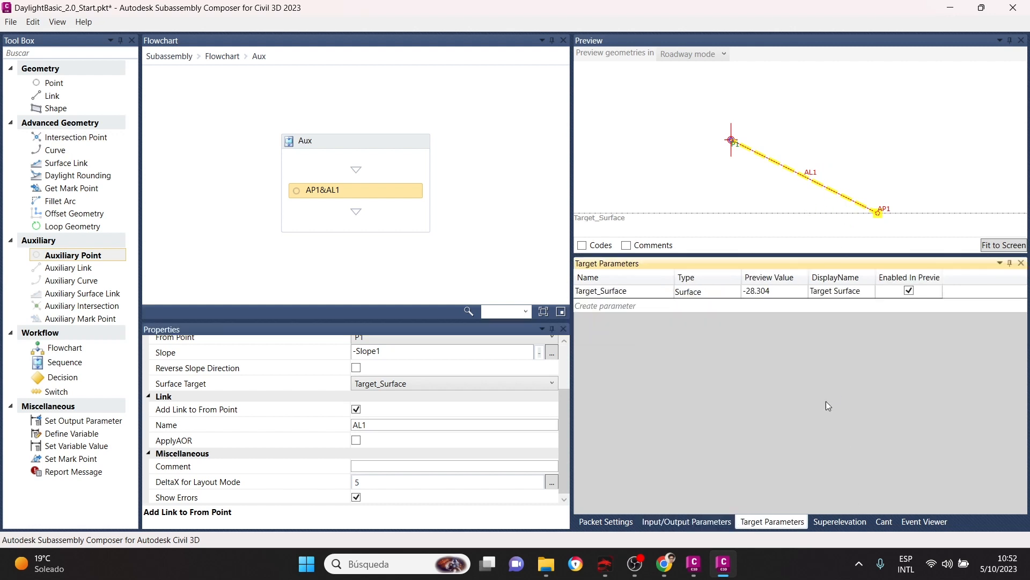
{"action": "left_click", "coordinate": [909, 290]}
{"action": "left_click", "coordinate": [909, 290]}
{"action": "left_click", "coordinate": [910, 290]}
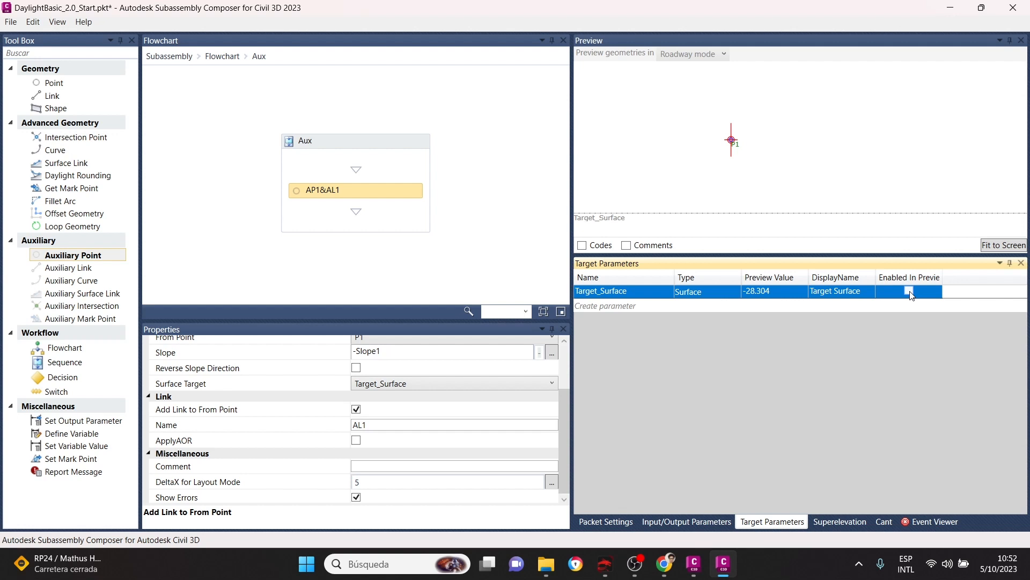
{"action": "left_click", "coordinate": [910, 292]}
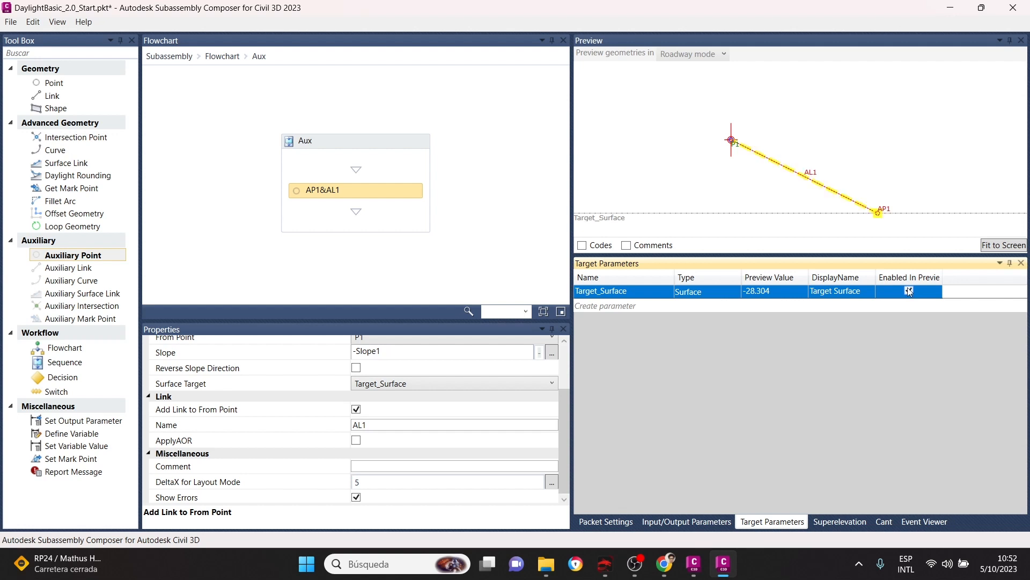
{"action": "scroll", "coordinate": [813, 138], "scroll_direction": "down", "scroll_amount": 2}
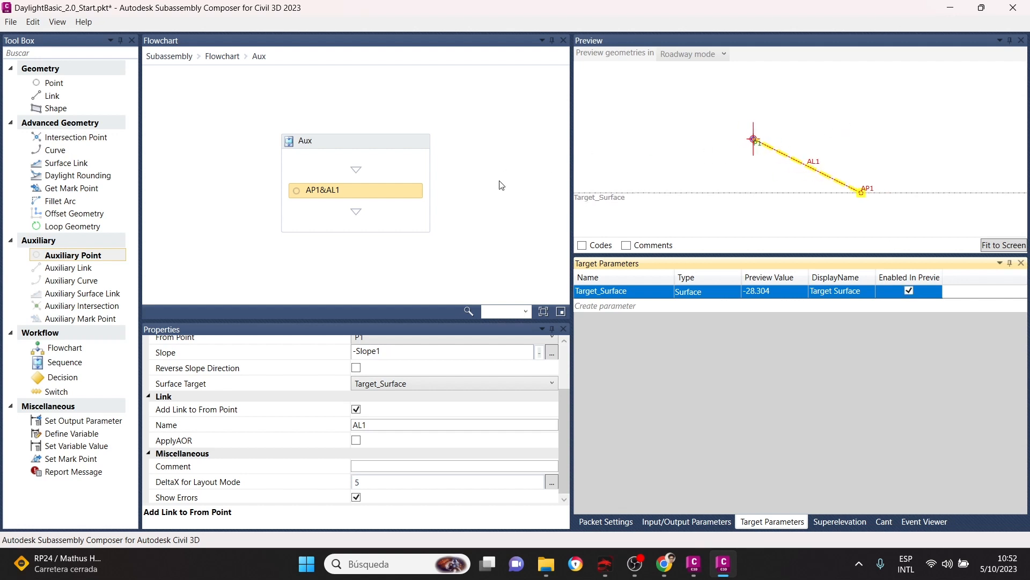
Raise Target_Surface above P1 in the preview to test AP1's -Slope1 link in a cut condition.
{"action": "left_click", "coordinate": [389, 195]}
{"action": "scroll", "coordinate": [781, 121], "scroll_direction": "down", "scroll_amount": 3}
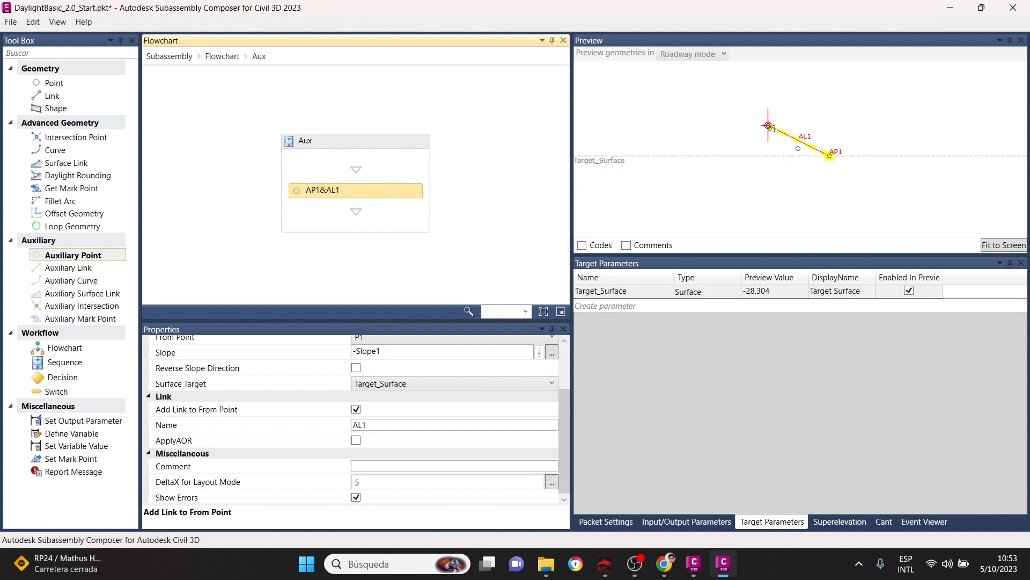
{"action": "left_click", "coordinate": [387, 352]}
{"action": "left_click", "coordinate": [659, 523]}
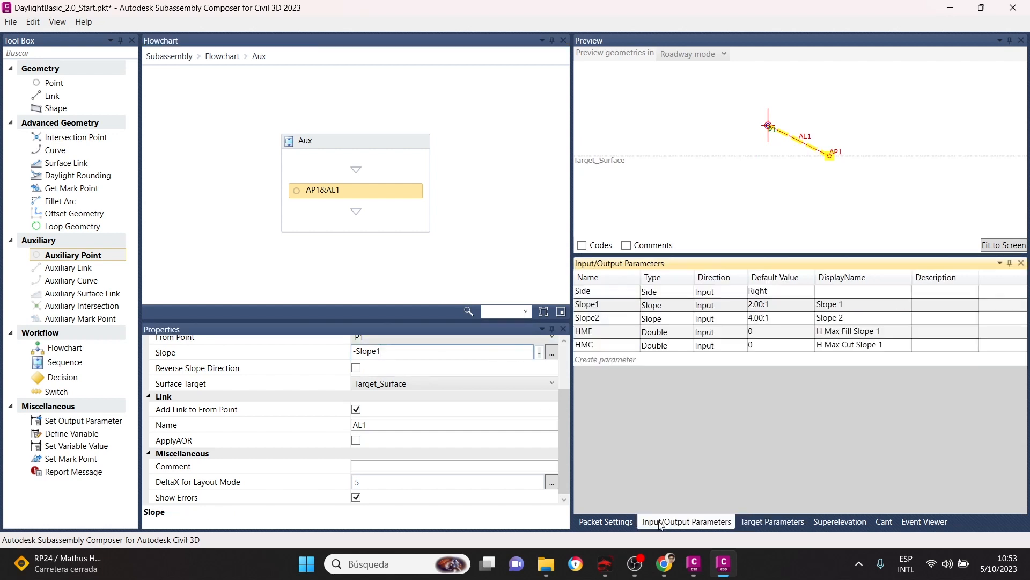
{"action": "left_click_drag", "start_coordinate": [589, 161], "coordinate": [595, 100]}
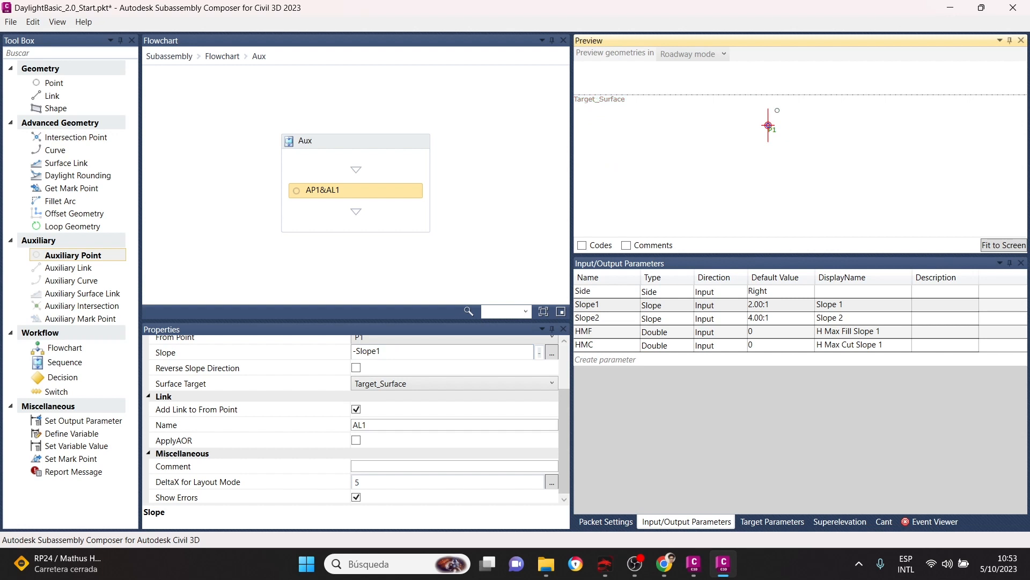
{"action": "left_click", "coordinate": [378, 192]}
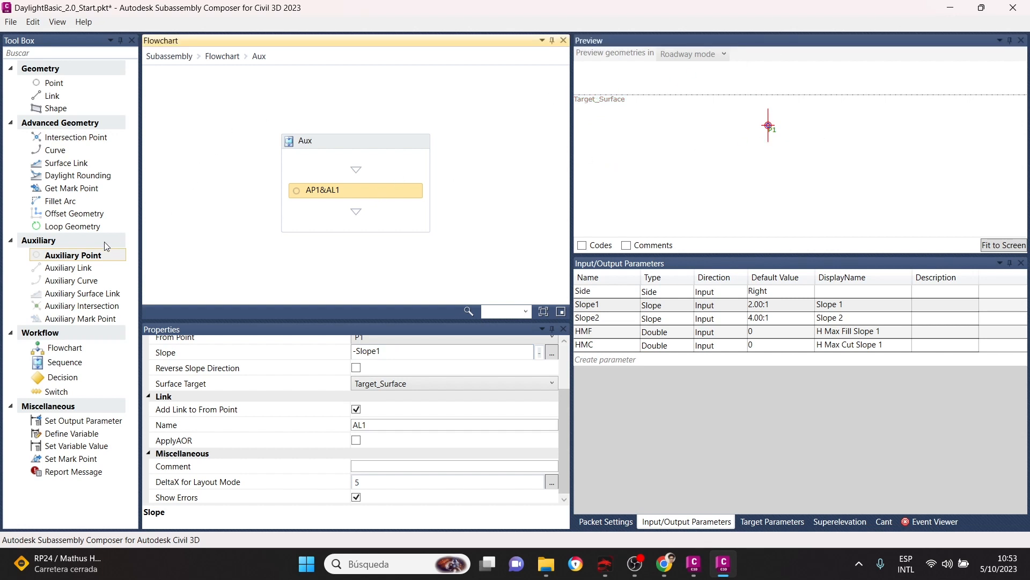
Add a second auxiliary point after AP1&AL1 in the Aux sequence, with P1 as its from point.
{"action": "left_click", "coordinate": [96, 255]}
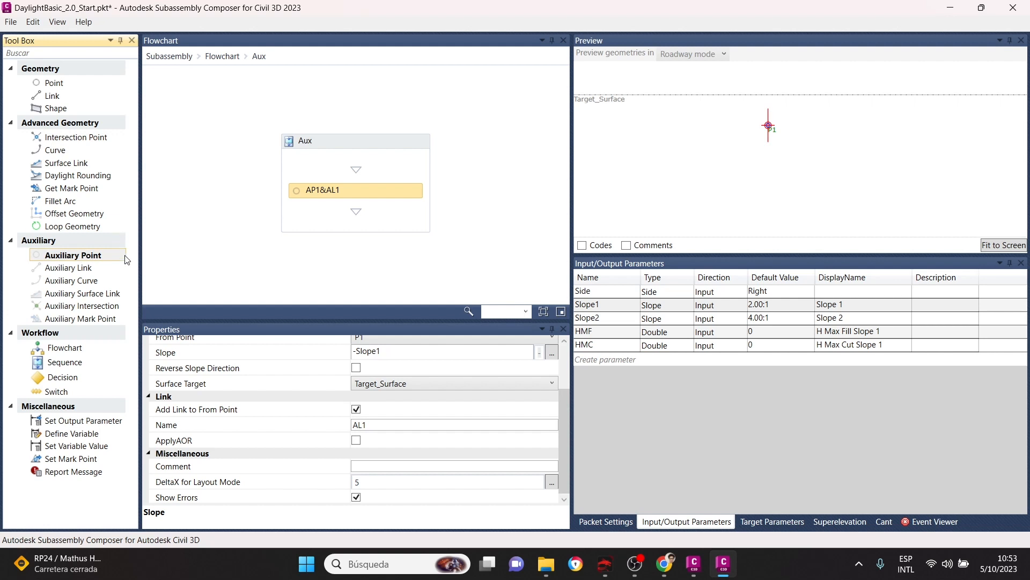
{"action": "left_click_drag", "start_coordinate": [83, 256], "coordinate": [351, 210]}
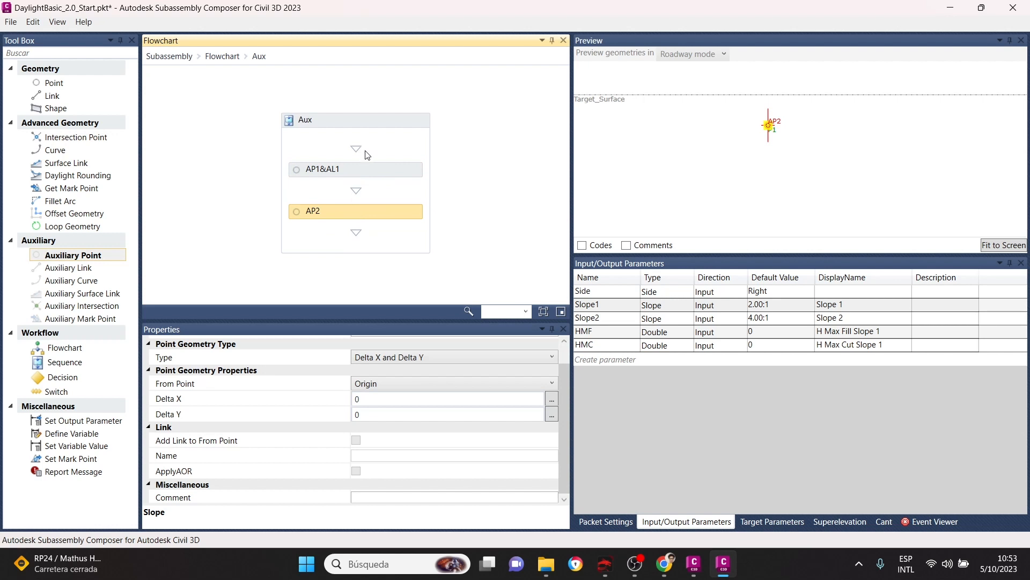
{"action": "left_click", "coordinate": [379, 385]}
{"action": "left_click", "coordinate": [368, 410]}
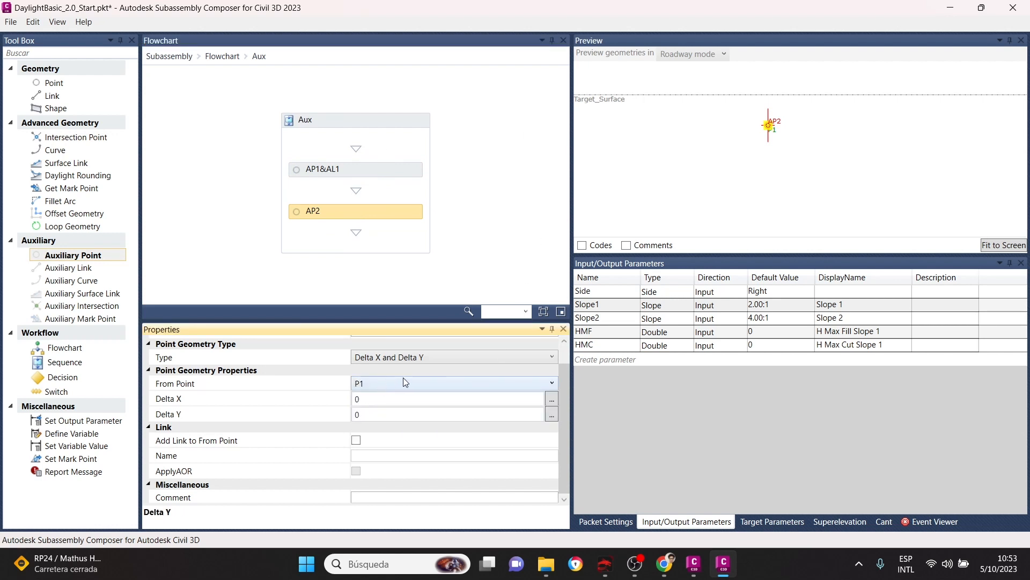
Make AP2 a Slope to Surface point with slope Slope1 and Target_Surface as its surface target.
{"action": "left_click", "coordinate": [413, 356]}
{"action": "left_click", "coordinate": [412, 475]}
{"action": "left_click", "coordinate": [397, 397]}
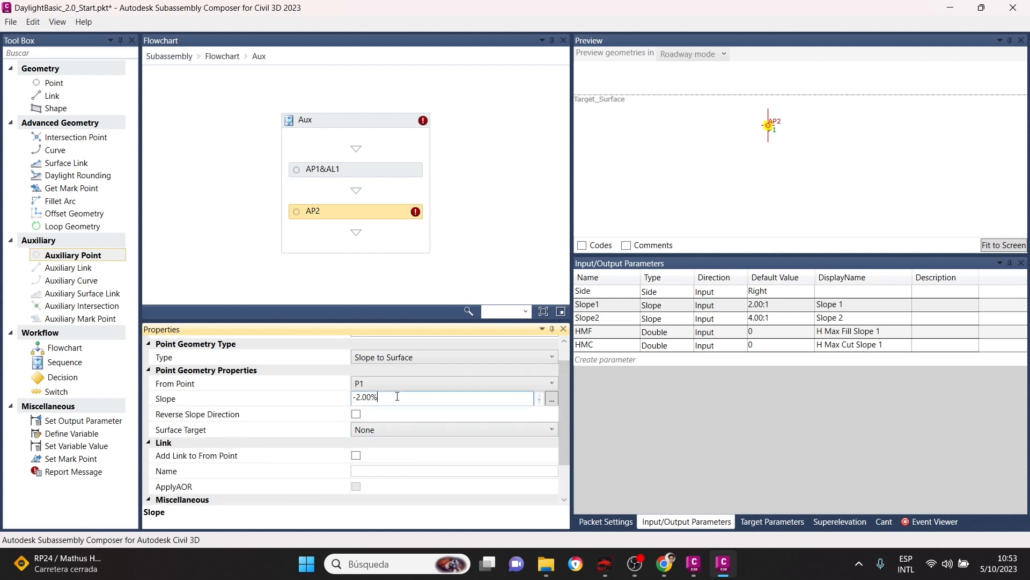
{"action": "double_click", "coordinate": [609, 304]}
{"action": "key", "text": "ctrl+c"}
{"action": "left_click_drag", "start_coordinate": [381, 402], "coordinate": [308, 397]}
{"action": "key", "text": "ctrl+v"}
{"action": "left_click", "coordinate": [388, 431]}
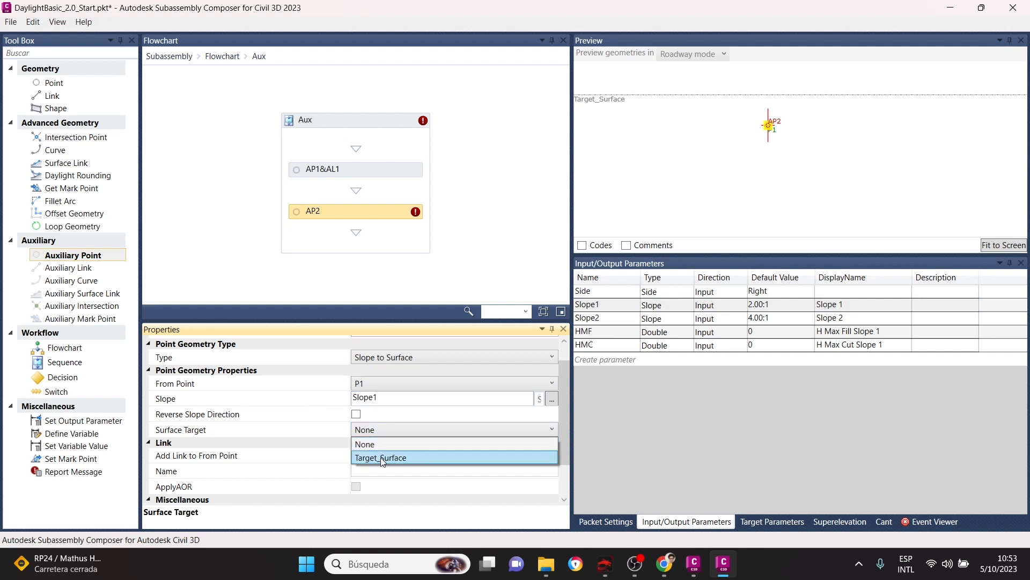
{"action": "left_click", "coordinate": [382, 457]}
Add a link from AP2 to its from point and compare it with AP1&AL1.
{"action": "left_click", "coordinate": [356, 217]}
{"action": "scroll", "coordinate": [326, 391], "scroll_direction": "down", "scroll_amount": 1}
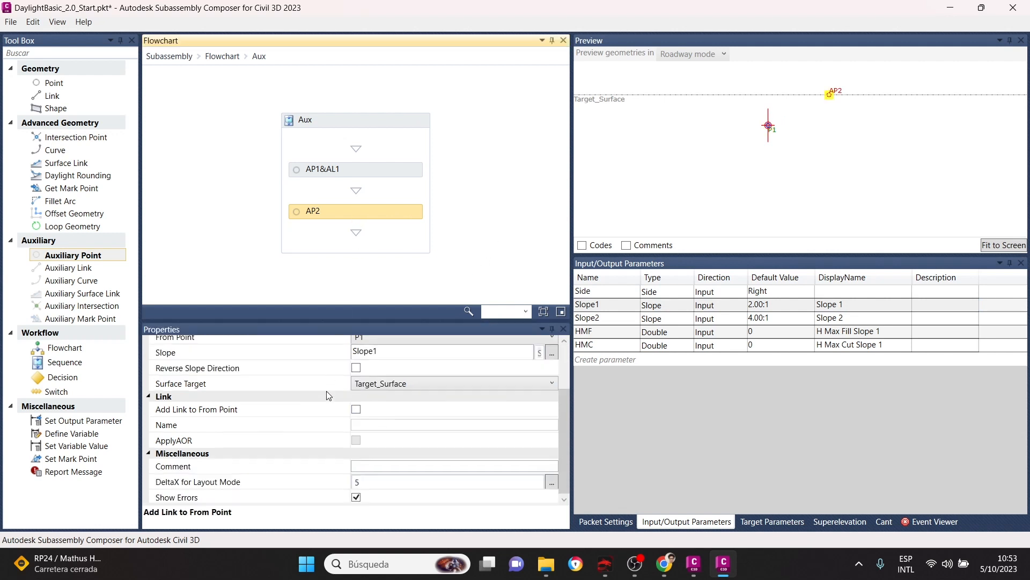
{"action": "left_click", "coordinate": [356, 410]}
{"action": "left_click", "coordinate": [356, 410]}
{"action": "left_click", "coordinate": [356, 408]}
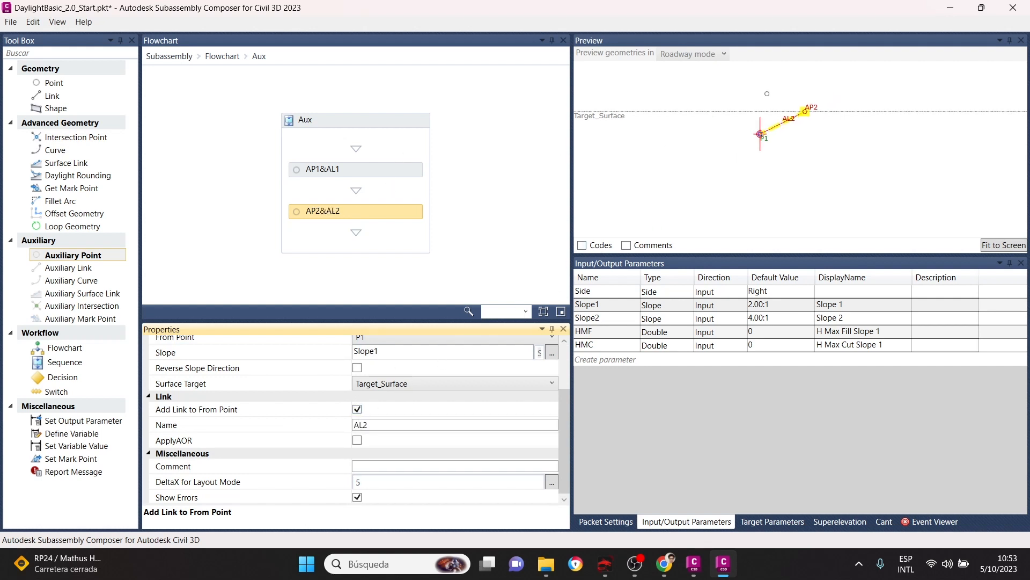
{"action": "scroll", "coordinate": [810, 85], "scroll_direction": "up", "scroll_amount": 2}
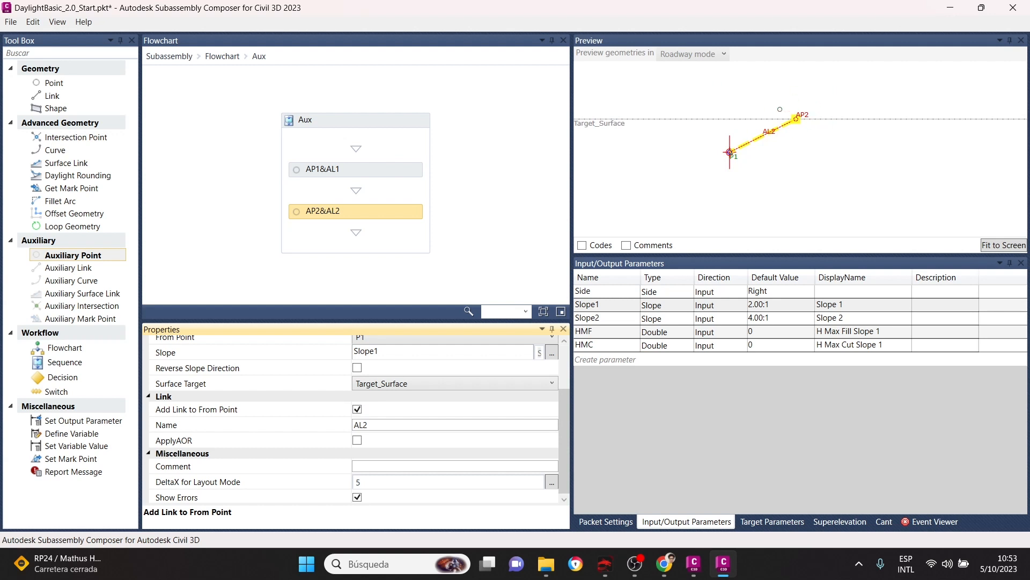
{"action": "scroll", "coordinate": [801, 143], "scroll_direction": "down", "scroll_amount": 2}
{"action": "left_click", "coordinate": [363, 171]}
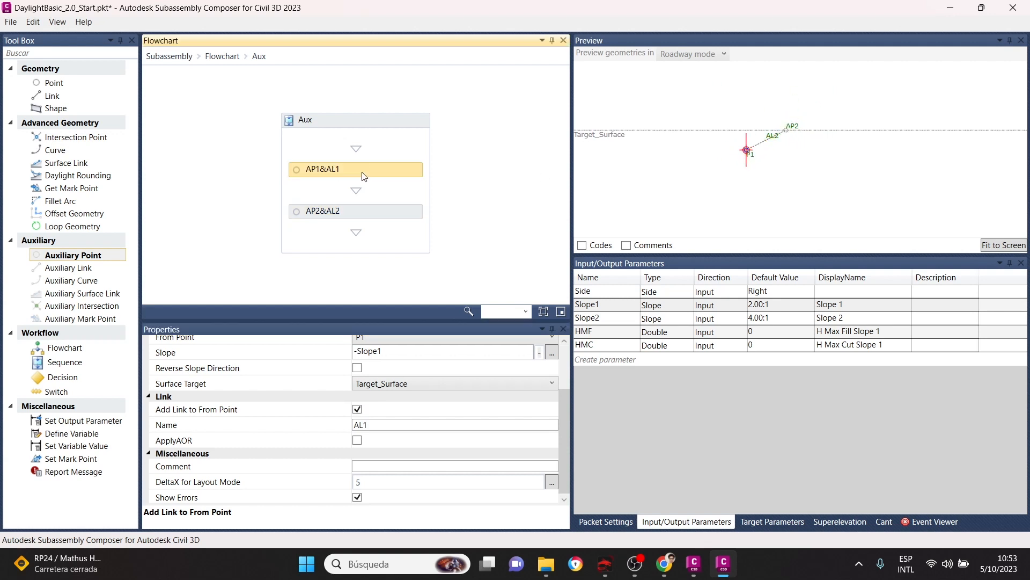
{"action": "left_click", "coordinate": [389, 212]}
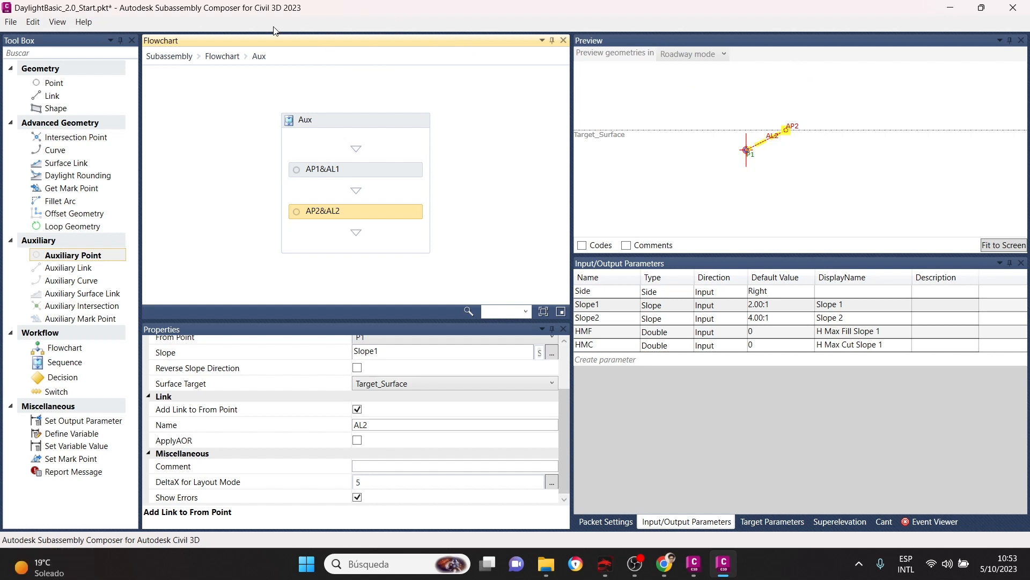
Return to the main flowchart and delete the True / Fill and False / Cut connectors of the decision below Aux.
{"action": "left_click", "coordinate": [222, 56]}
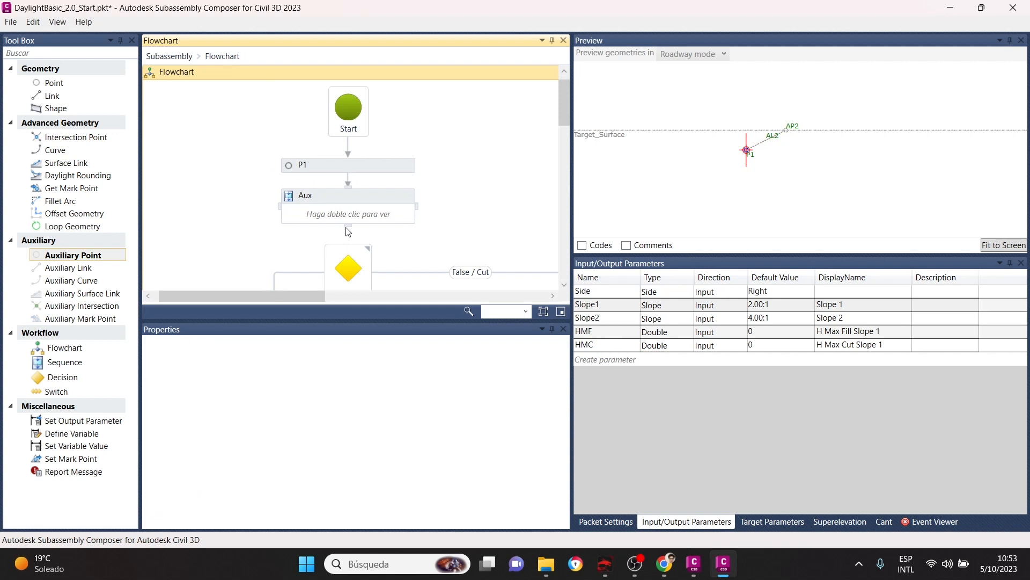
{"action": "scroll", "coordinate": [349, 230], "scroll_direction": "down", "scroll_amount": 2}
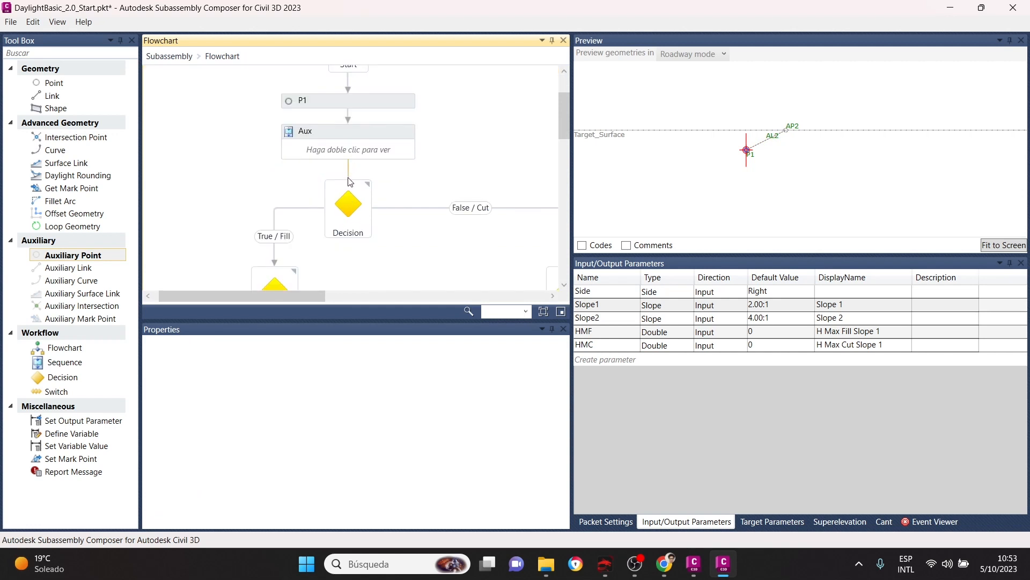
{"action": "left_click", "coordinate": [302, 211]}
{"action": "key", "text": "Delete"}
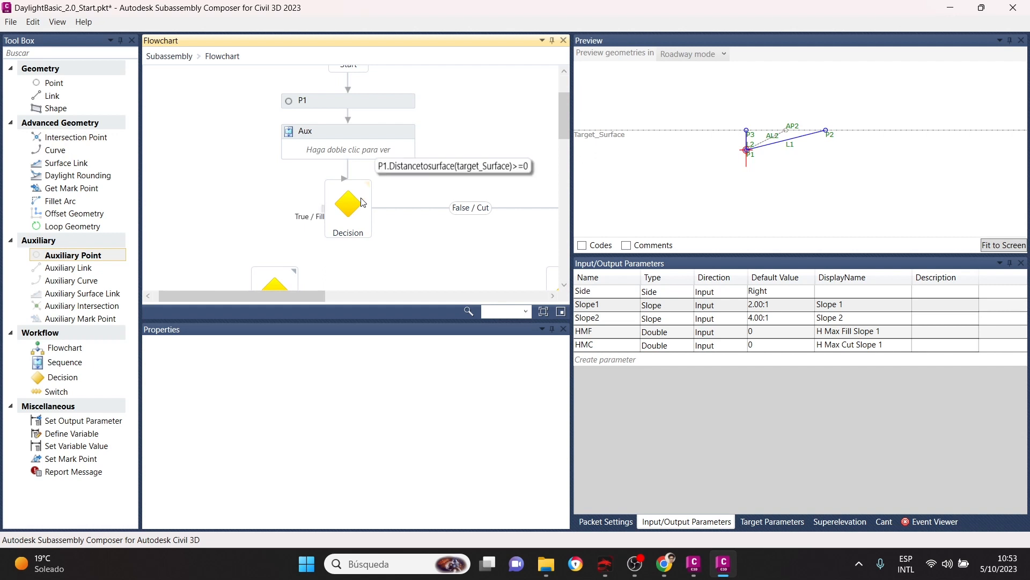
{"action": "left_click", "coordinate": [412, 208]}
{"action": "key", "text": "Delete"}
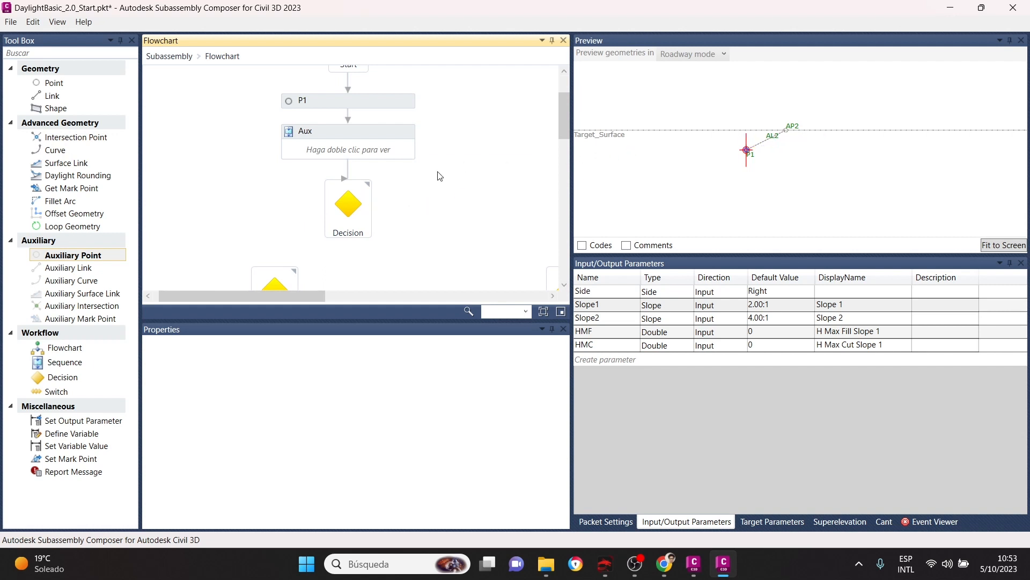
Move the decision below Aux slightly lower and replace its condition with Ap1.isvalid.
{"action": "left_click_drag", "start_coordinate": [361, 183], "coordinate": [362, 197]}
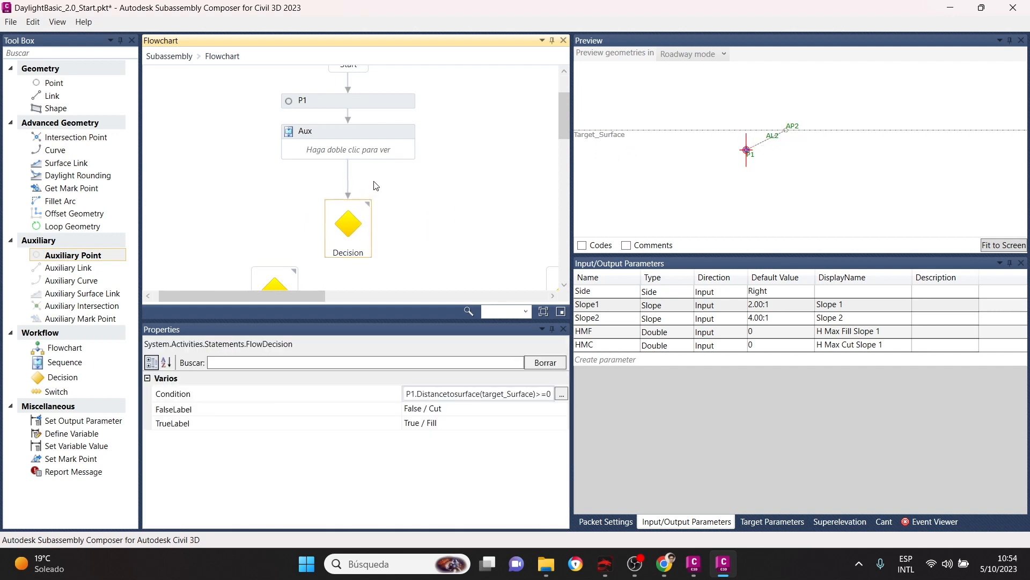
{"action": "left_click", "coordinate": [562, 394]}
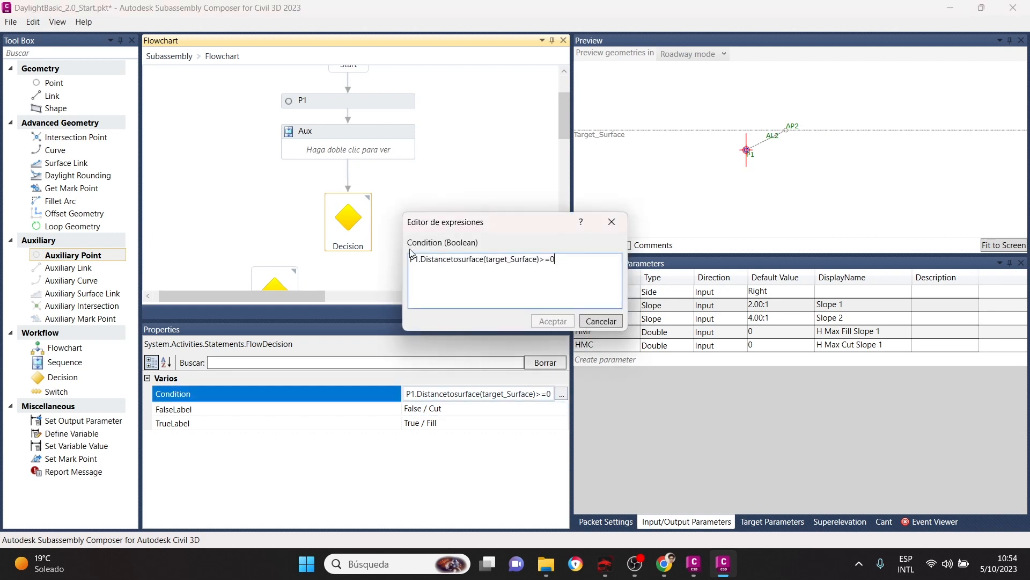
{"action": "left_click_drag", "start_coordinate": [484, 215], "coordinate": [442, 165]}
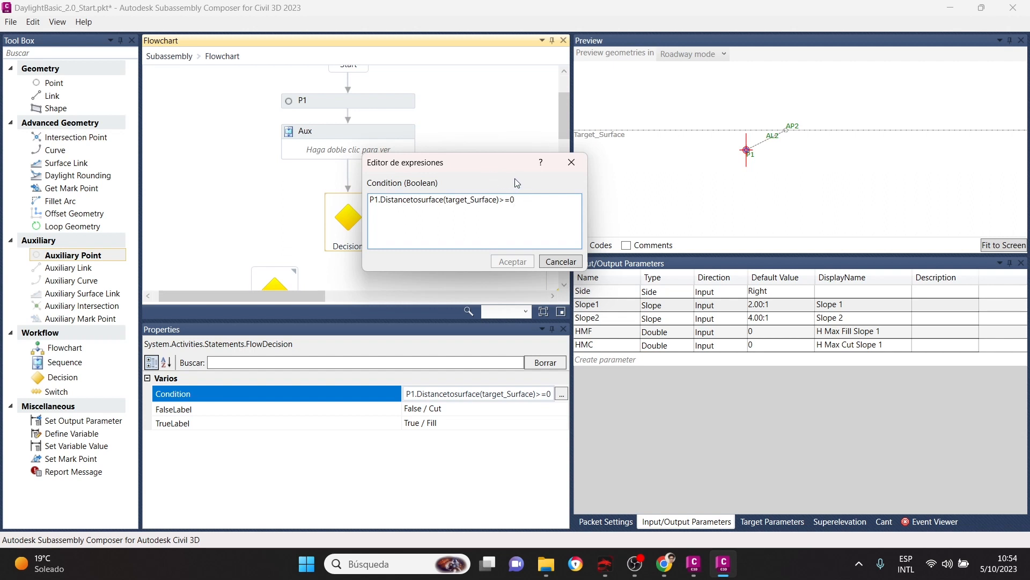
{"action": "left_click_drag", "start_coordinate": [518, 202], "coordinate": [273, 201]}
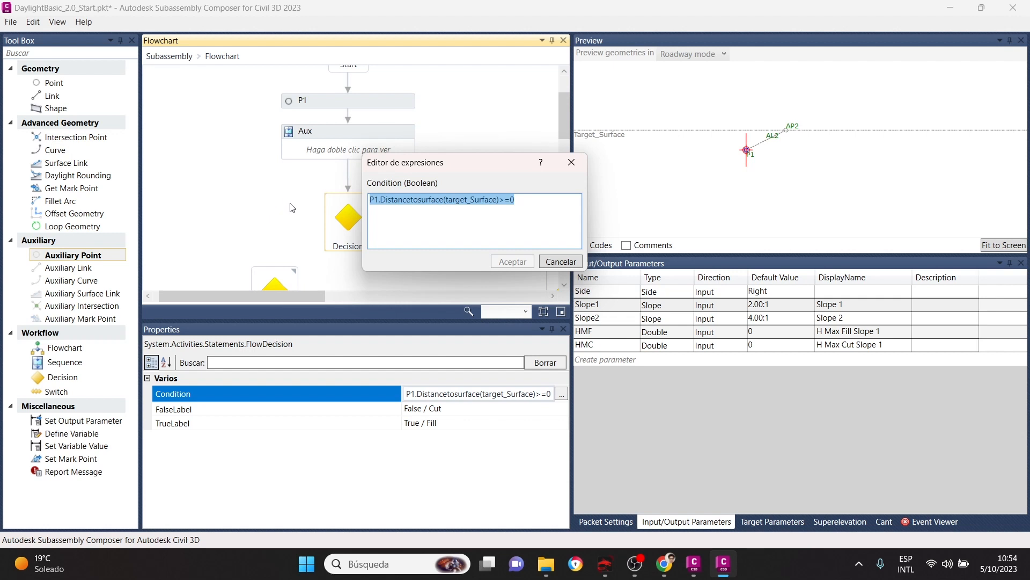
{"action": "type", "text": "Ap1"}
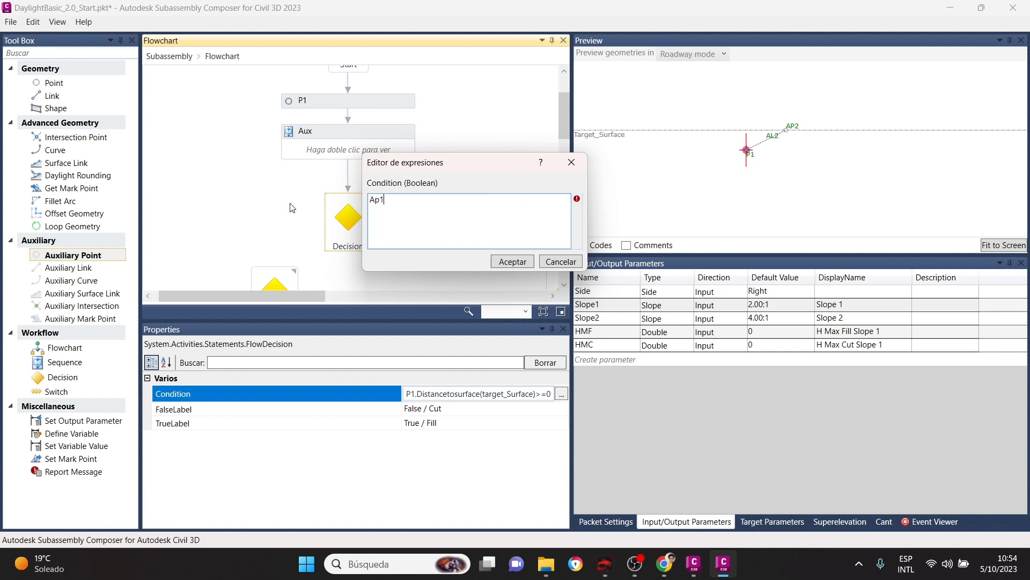
{"action": "type", "text": ".isvalid"}
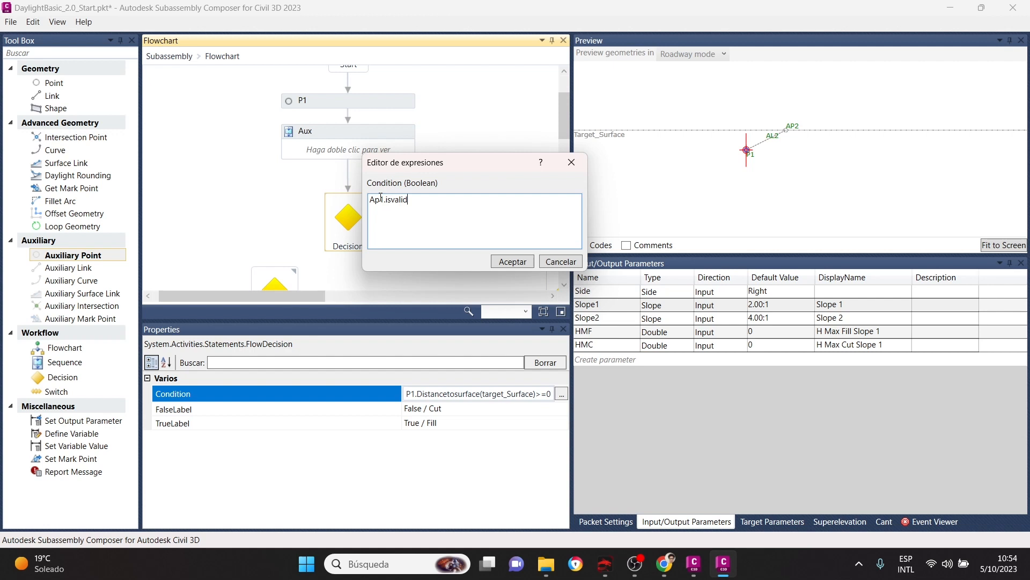
{"action": "left_click", "coordinate": [511, 261]}
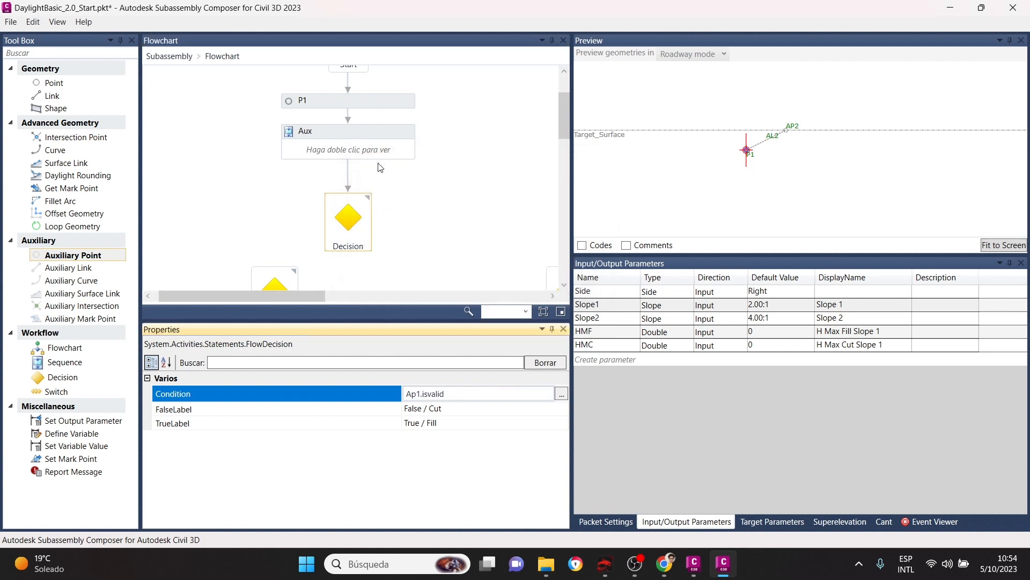
Lower Target_Surface below P1 in the preview to check the auxiliary geometry in a fill condition.
{"action": "left_click", "coordinate": [382, 153]}
{"action": "left_click", "coordinate": [611, 130]}
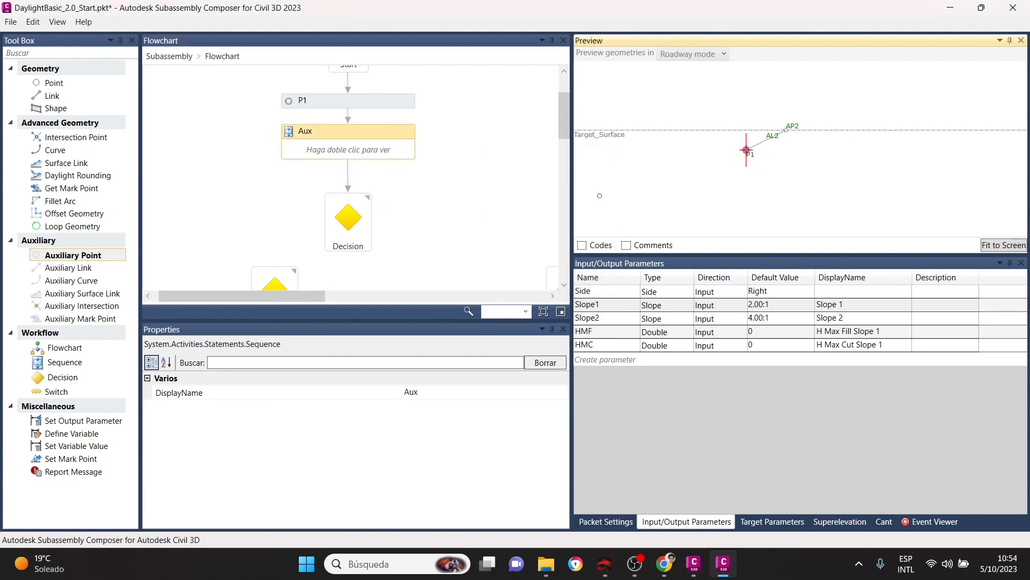
{"action": "left_click_drag", "start_coordinate": [607, 131], "coordinate": [611, 198]}
{"action": "scroll", "coordinate": [846, 184], "scroll_direction": "up", "scroll_amount": 2}
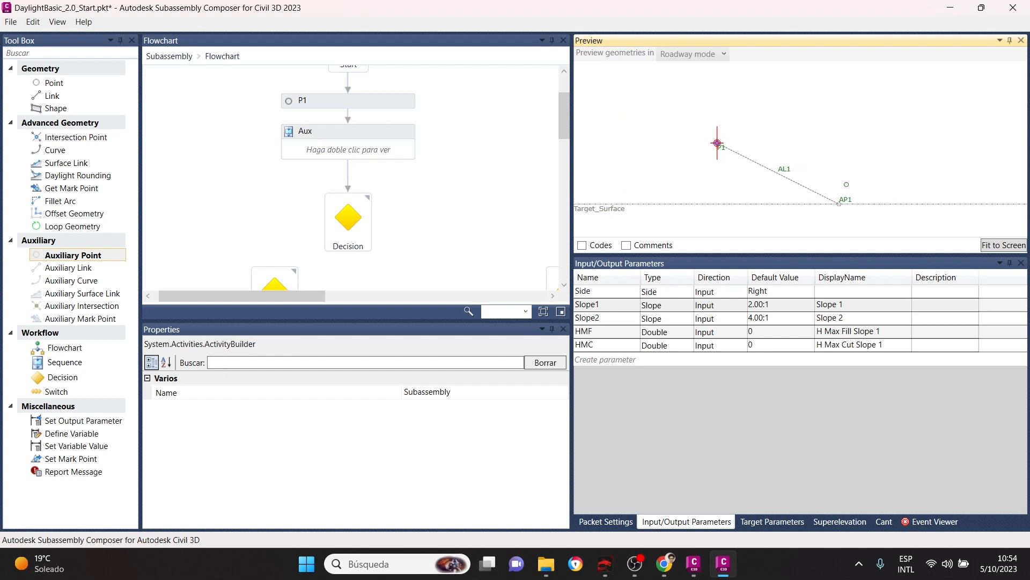
Review the decision's Ap1.isvalid condition in the expression editor and close it without changes.
{"action": "left_click", "coordinate": [357, 222]}
{"action": "left_click", "coordinate": [562, 397]}
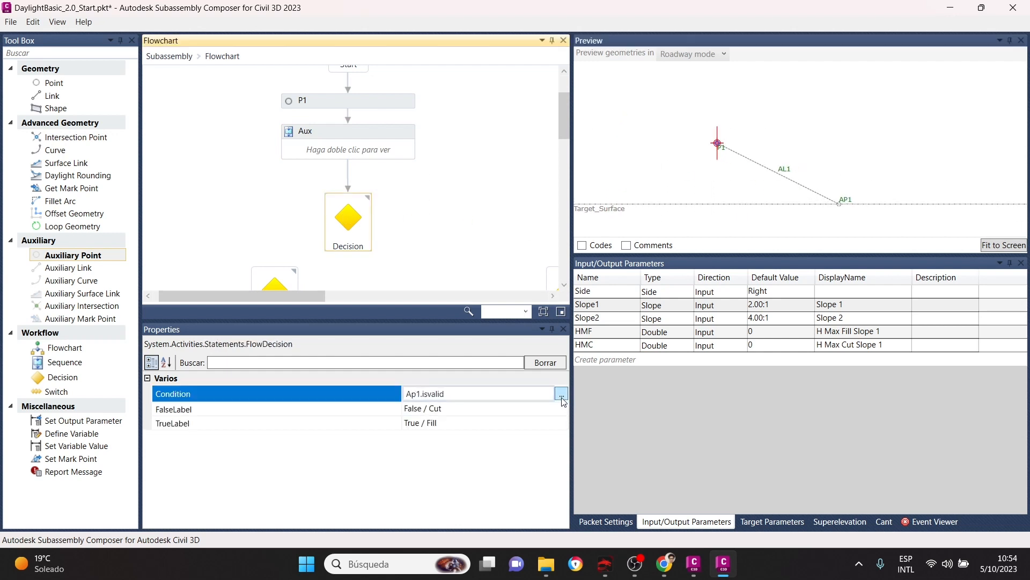
{"action": "left_click", "coordinate": [561, 394]}
{"action": "left_click_drag", "start_coordinate": [529, 198], "coordinate": [446, 278]}
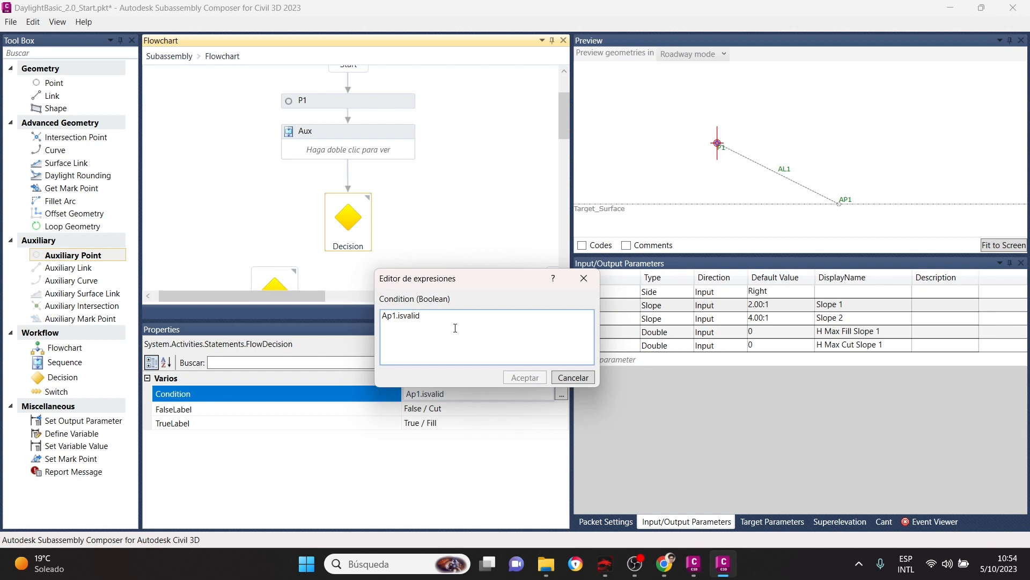
{"action": "double_click", "coordinate": [396, 318]}
{"action": "left_click", "coordinate": [591, 284]}
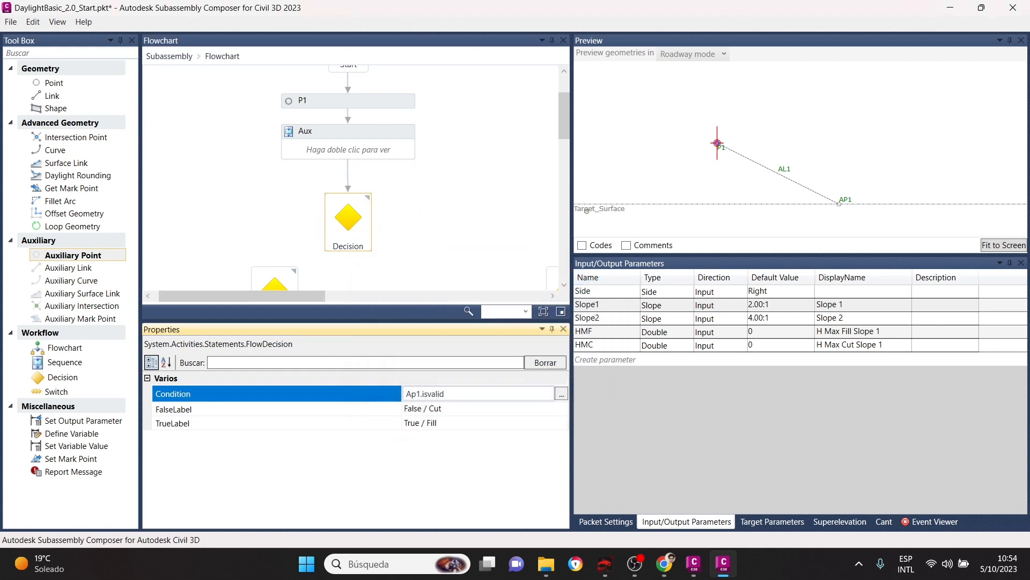
Raise Target_Surface above P1 in the preview and lower it again to compare the cut and fill auxiliary points.
{"action": "left_click", "coordinate": [587, 209]}
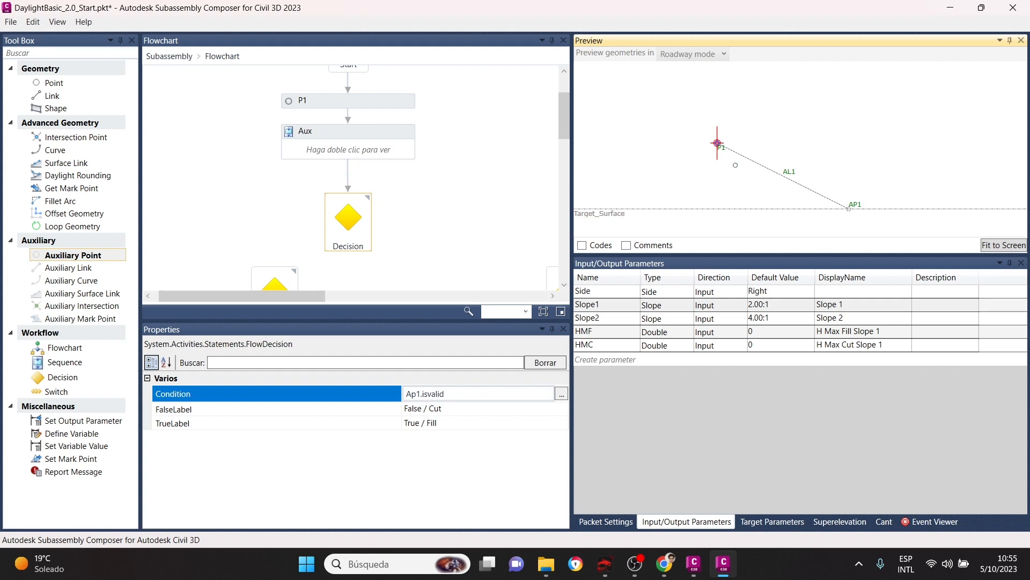
{"action": "left_click_drag", "start_coordinate": [601, 210], "coordinate": [617, 86]}
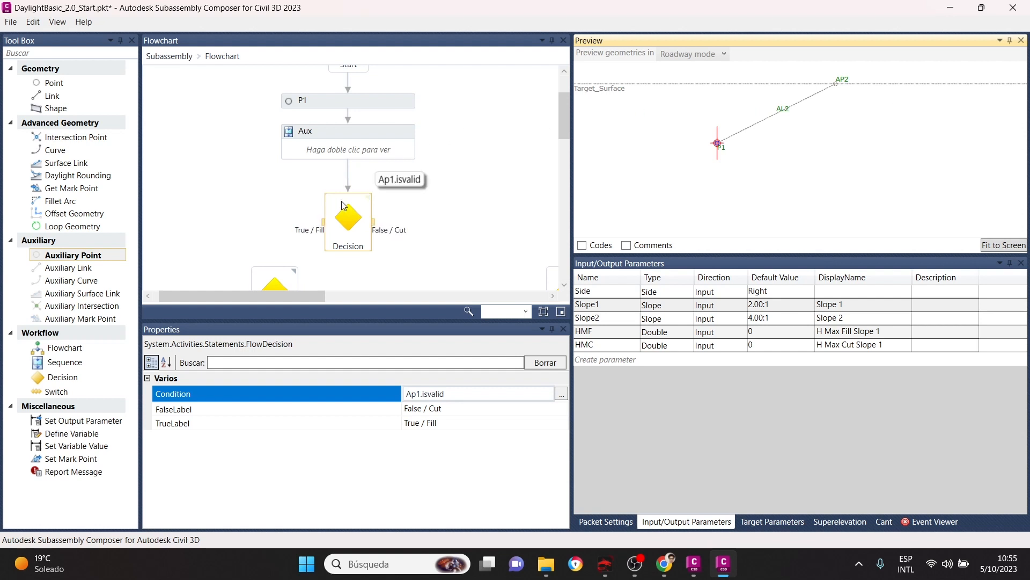
{"action": "left_click_drag", "start_coordinate": [596, 90], "coordinate": [626, 211]}
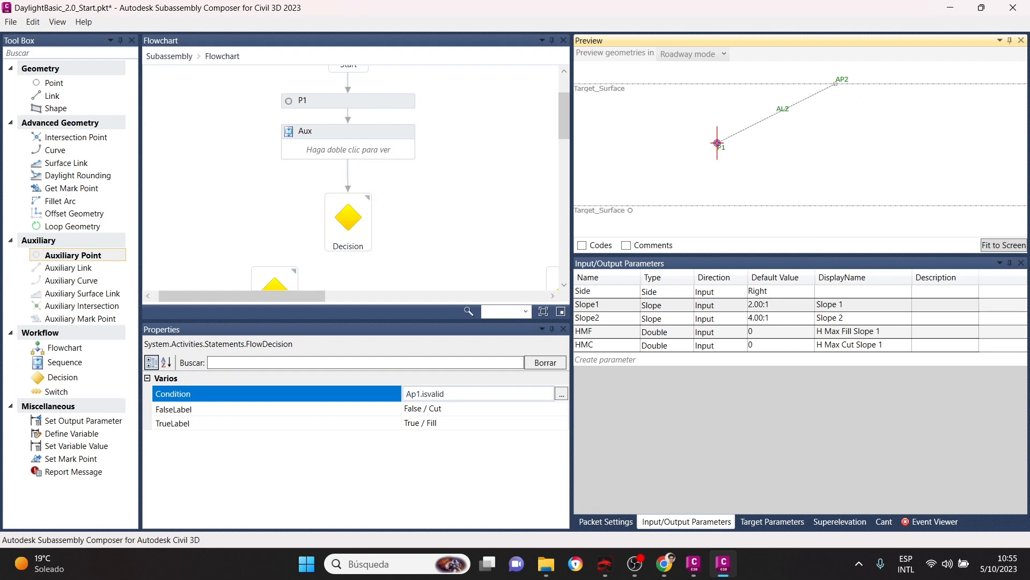
Connect the Ap1.isvalid decision's True / Fill branch to the fill slope decision and its False / Cut branch to the cut slope decision.
{"action": "scroll", "coordinate": [333, 225], "scroll_direction": "down", "scroll_amount": 3}
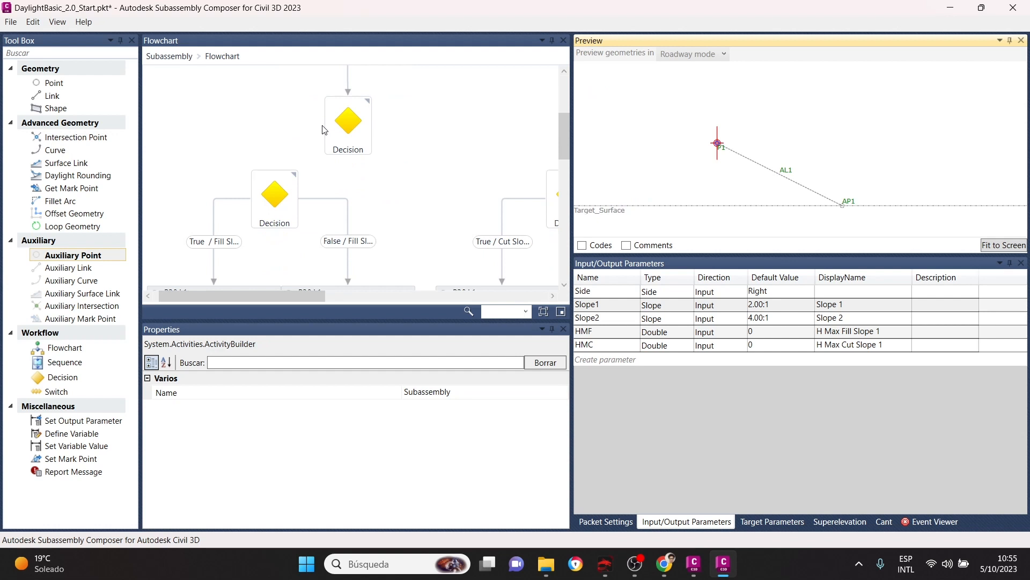
{"action": "left_click_drag", "start_coordinate": [324, 127], "coordinate": [274, 191]}
{"action": "mouse_move", "coordinate": [368, 128]}
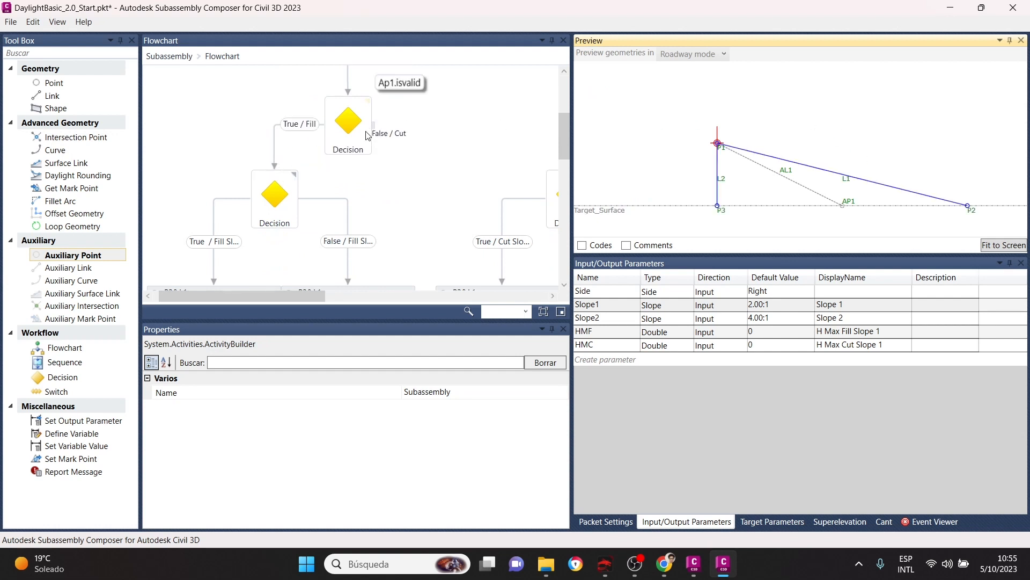
{"action": "left_click_drag", "start_coordinate": [368, 127], "coordinate": [542, 174]}
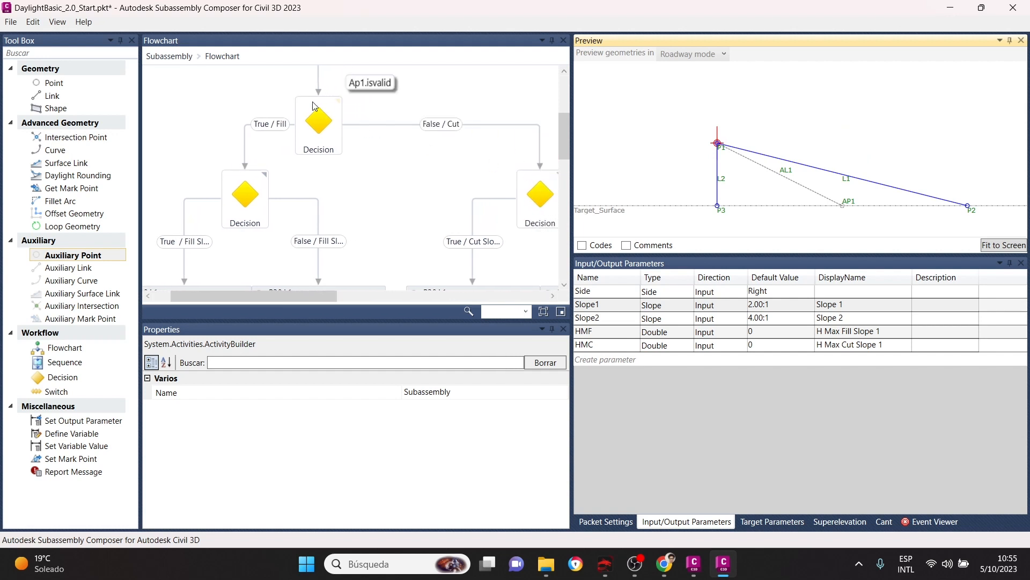
Examine the conditions of the Ap1.isvalid decision and the fill slope decision along with the flowchart branches below them.
{"action": "left_click", "coordinate": [302, 132]}
{"action": "left_click", "coordinate": [252, 195]}
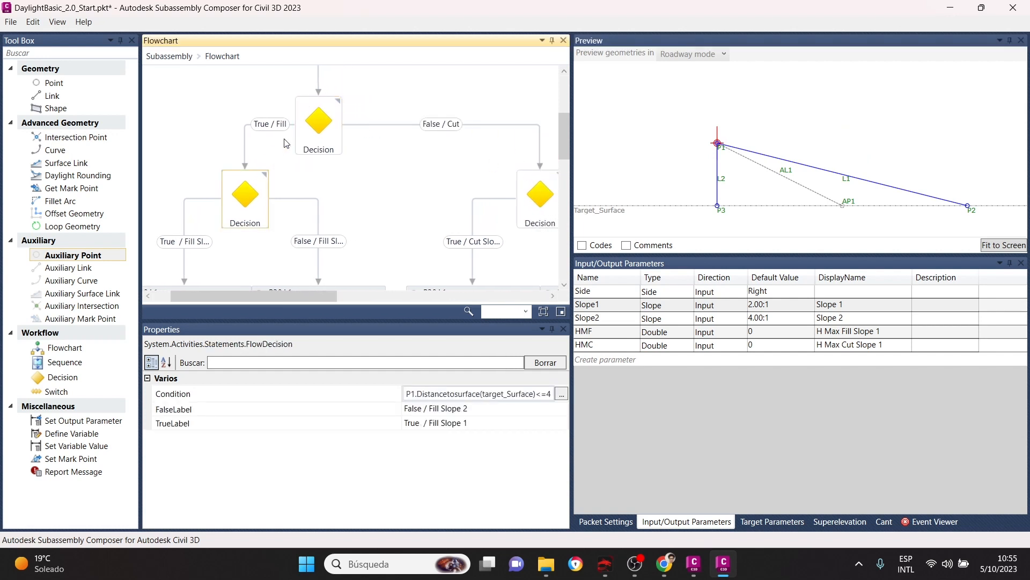
{"action": "left_click", "coordinate": [324, 110]}
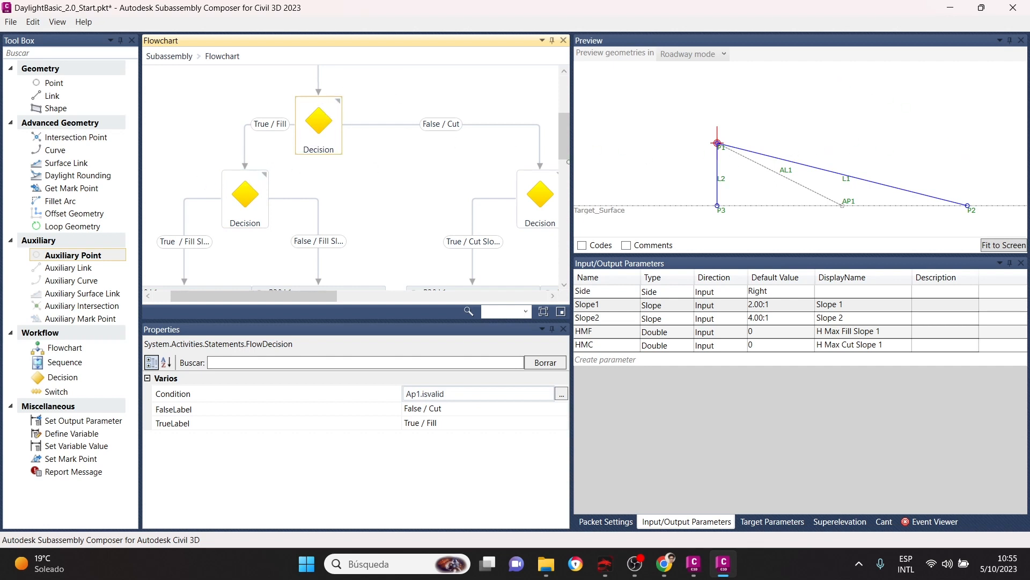
{"action": "scroll", "coordinate": [309, 177], "scroll_direction": "down", "scroll_amount": 3}
{"action": "scroll", "coordinate": [304, 131], "scroll_direction": "up", "scroll_amount": 4}
{"action": "scroll", "coordinate": [304, 130], "scroll_direction": "down", "scroll_amount": 3}
{"action": "scroll", "coordinate": [258, 182], "scroll_direction": "up", "scroll_amount": 1}
Move the fill slope decision and the cut slope decision lower in the flowchart to make room above them.
{"action": "left_click", "coordinate": [251, 188]}
{"action": "left_click_drag", "start_coordinate": [251, 189], "coordinate": [246, 222]}
{"action": "left_click", "coordinate": [534, 196]}
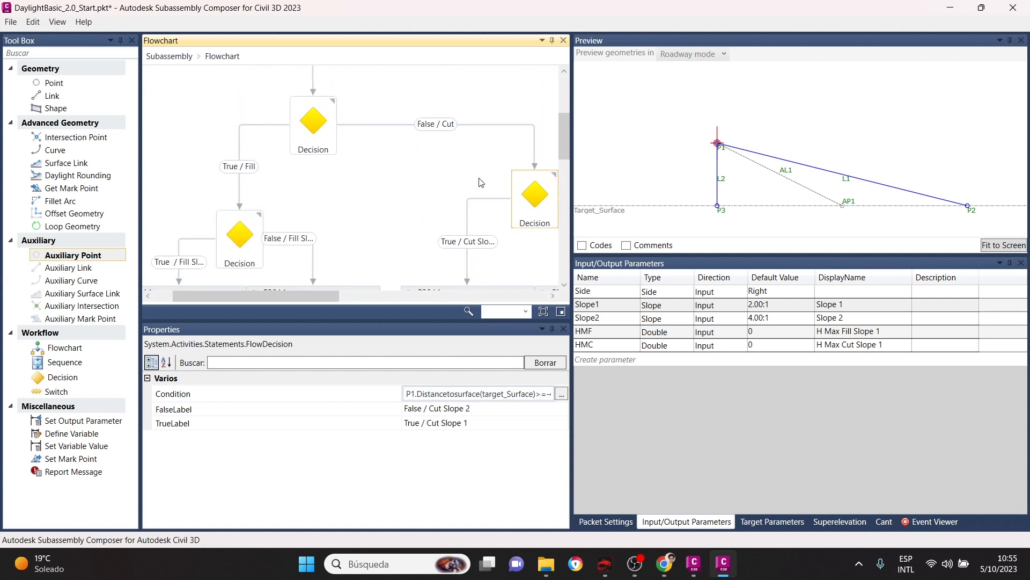
{"action": "scroll", "coordinate": [479, 178], "scroll_direction": "down", "scroll_amount": 3}
{"action": "left_click_drag", "start_coordinate": [517, 111], "coordinate": [514, 144]}
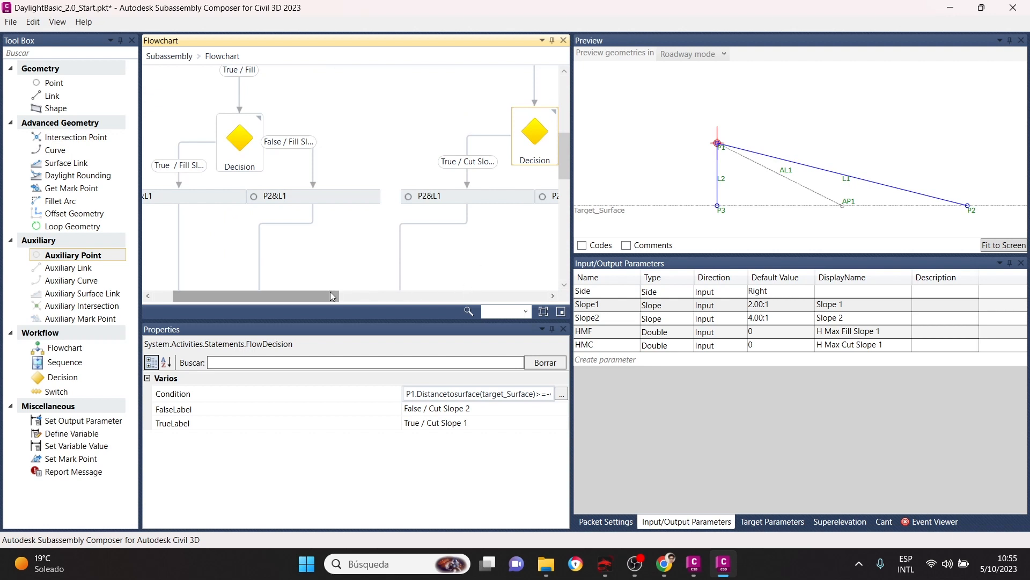
Move the four P2&L1 elements below the fill and cut slope decisions lower, lining them up in one row.
{"action": "left_click_drag", "start_coordinate": [327, 293], "coordinate": [342, 293]}
{"action": "scroll", "coordinate": [303, 189], "scroll_direction": "down", "scroll_amount": 3}
{"action": "scroll", "coordinate": [300, 191], "scroll_direction": "up", "scroll_amount": 3}
{"action": "left_click", "coordinate": [187, 194]}
{"action": "left_click_drag", "start_coordinate": [187, 197], "coordinate": [187, 231]}
{"action": "left_click_drag", "start_coordinate": [391, 195], "coordinate": [392, 223]}
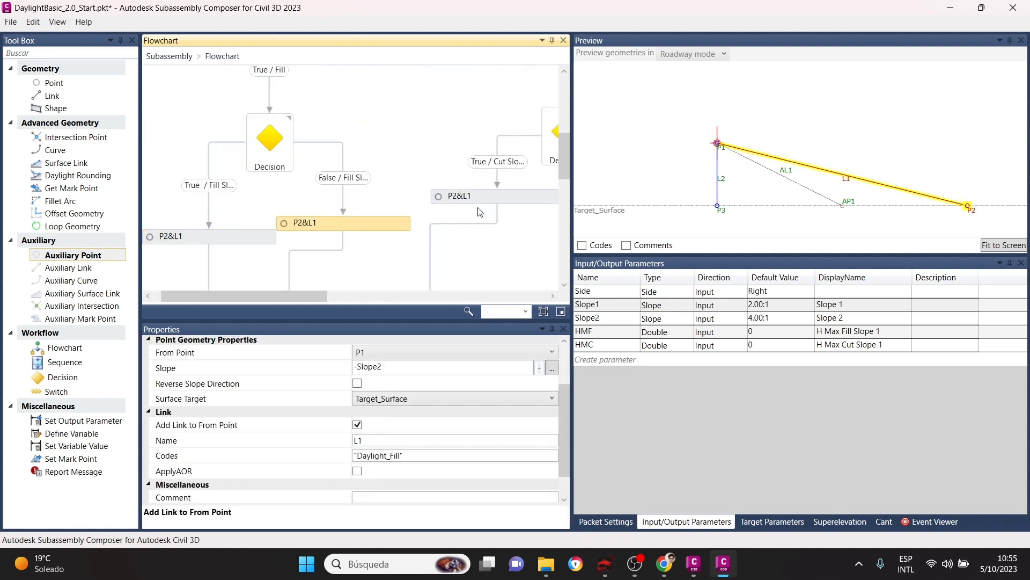
{"action": "left_click_drag", "start_coordinate": [483, 197], "coordinate": [504, 221]}
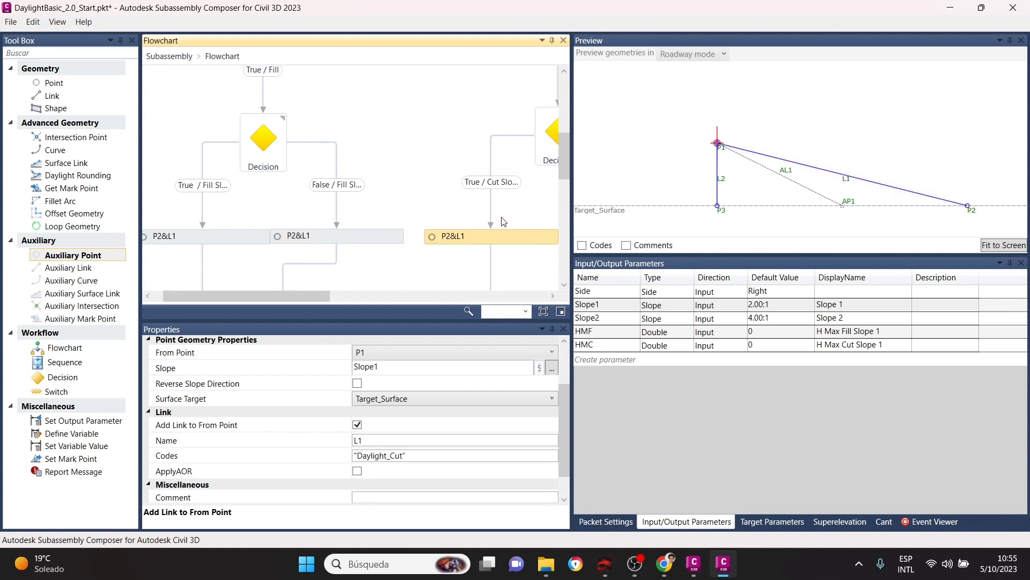
{"action": "left_click_drag", "start_coordinate": [323, 296], "coordinate": [378, 295]}
{"action": "left_click", "coordinate": [511, 191]}
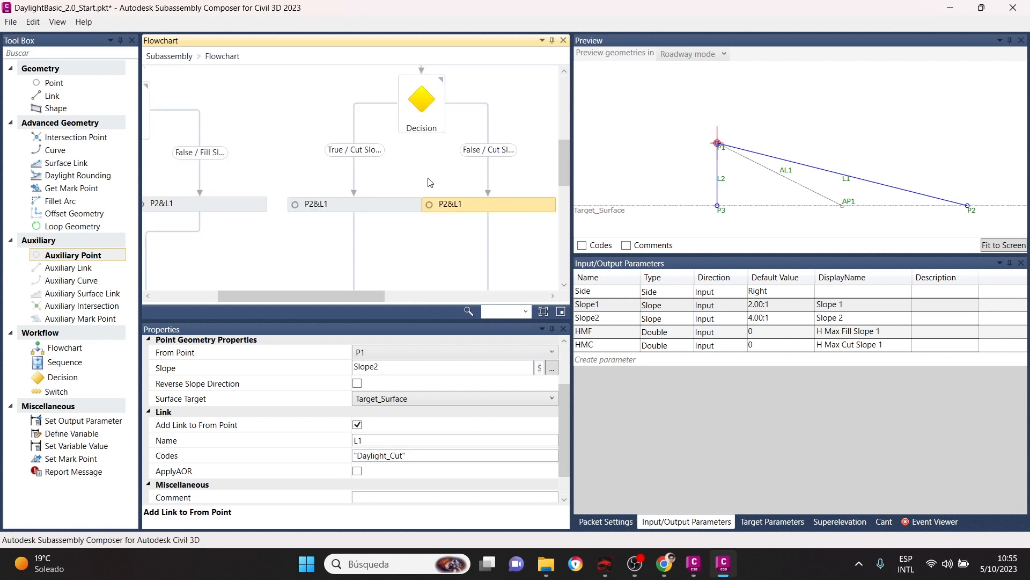
Delete the True / Fill and False / Cut connectors linking the Ap1.isvalid decision to the two slope decisions.
{"action": "scroll", "coordinate": [371, 295], "scroll_direction": "up", "scroll_amount": 3}
{"action": "left_click_drag", "start_coordinate": [372, 295], "coordinate": [320, 298]}
{"action": "scroll", "coordinate": [320, 299], "scroll_direction": "down", "scroll_amount": 2}
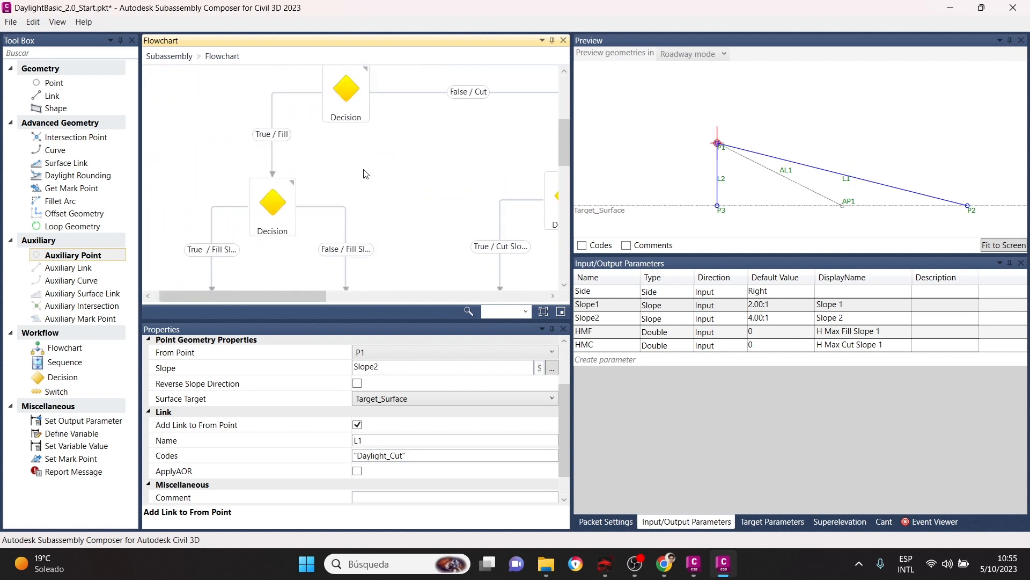
{"action": "left_click", "coordinate": [280, 210]}
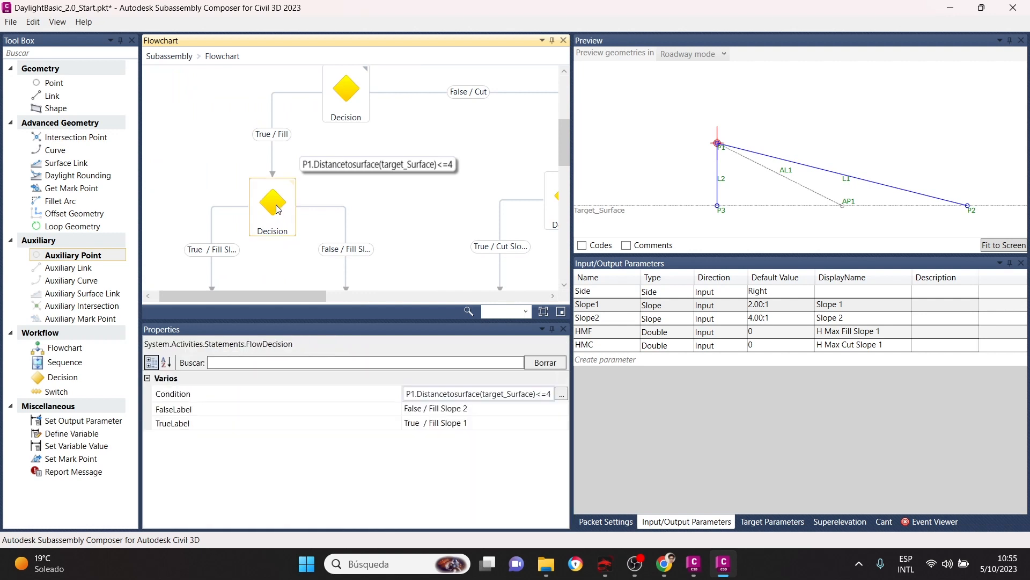
{"action": "left_click", "coordinate": [273, 185]}
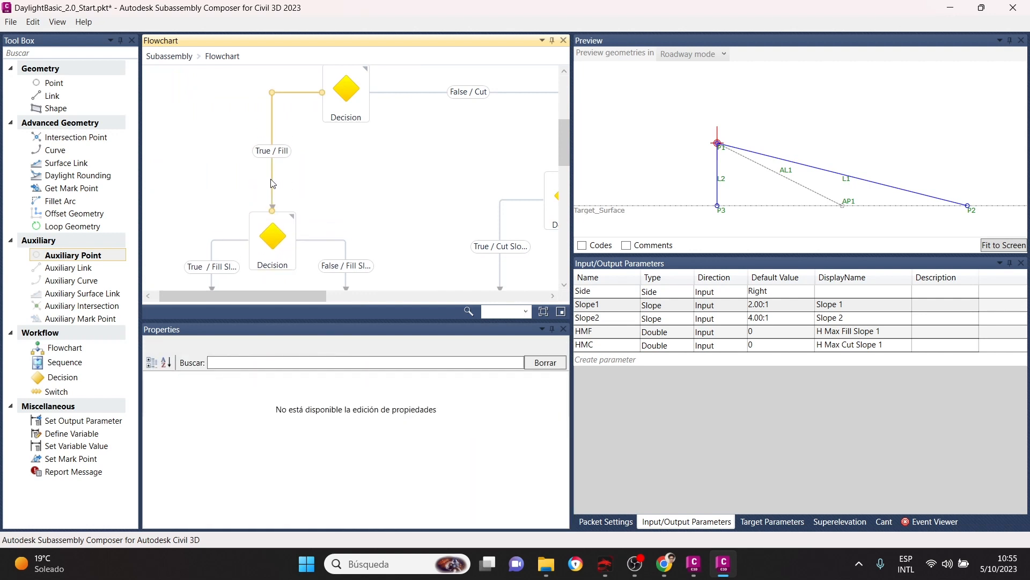
{"action": "key", "text": "Delete"}
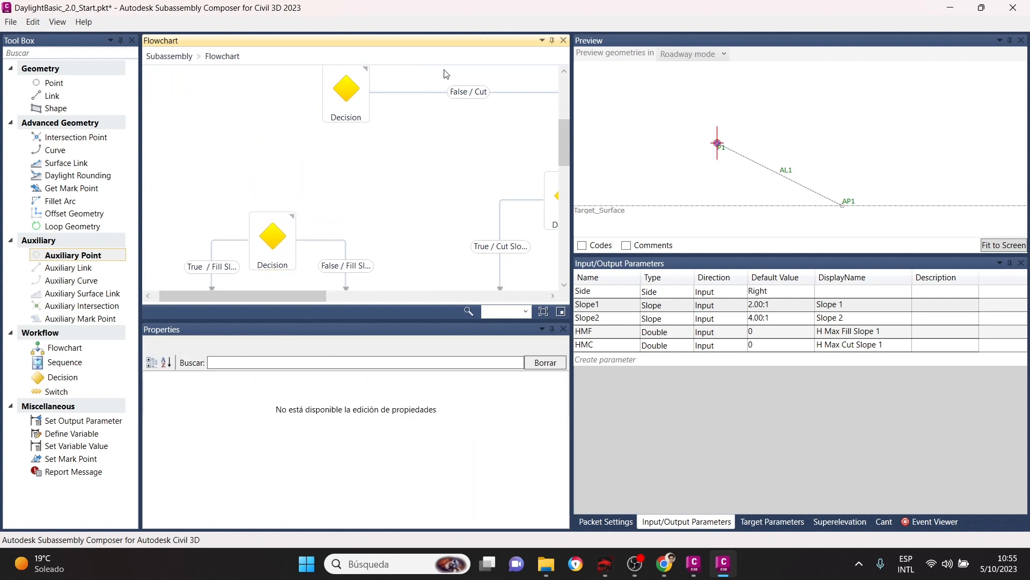
{"action": "left_click", "coordinate": [525, 92]}
{"action": "key", "text": "Delete"}
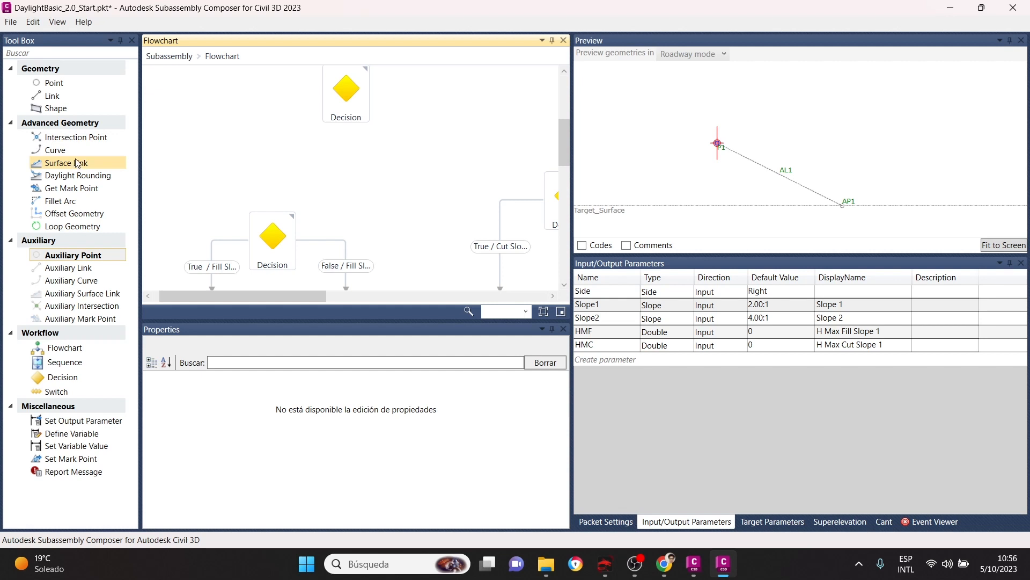
Add a sequence between the Ap1.isvalid decision and the fill slope decision, remove its automatic connector, and name it H Max Fill.
{"action": "left_click_drag", "start_coordinate": [62, 362], "coordinate": [290, 162]}
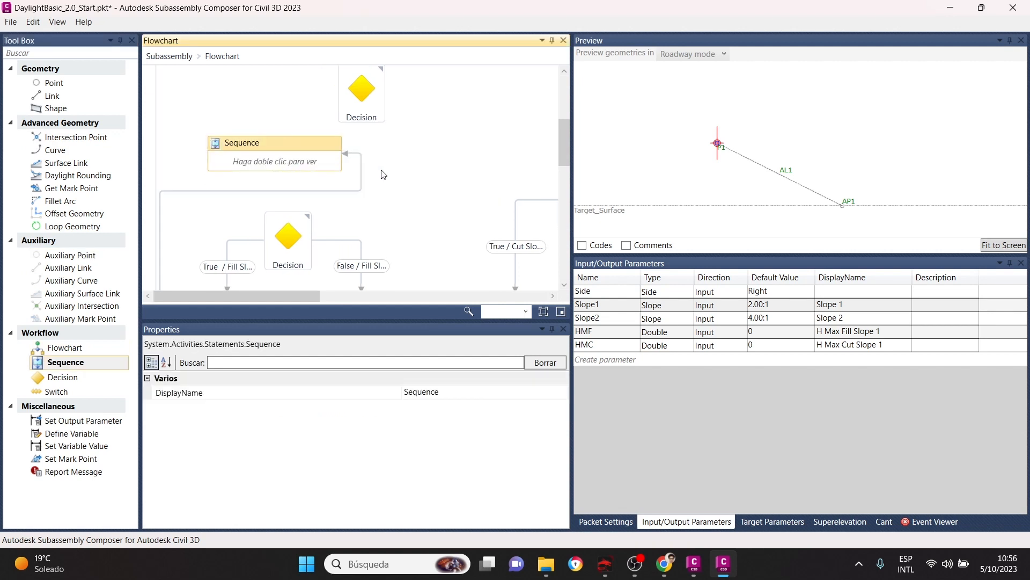
{"action": "left_click", "coordinate": [365, 194]}
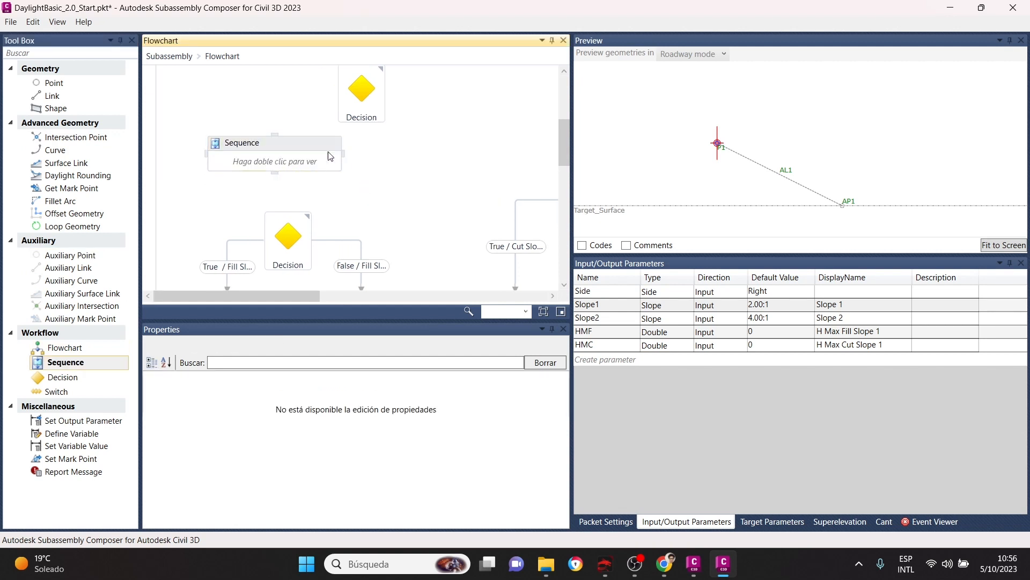
{"action": "left_click", "coordinate": [257, 145]}
{"action": "left_click", "coordinate": [258, 145]}
{"action": "type", "text": "H MAx Fill"}
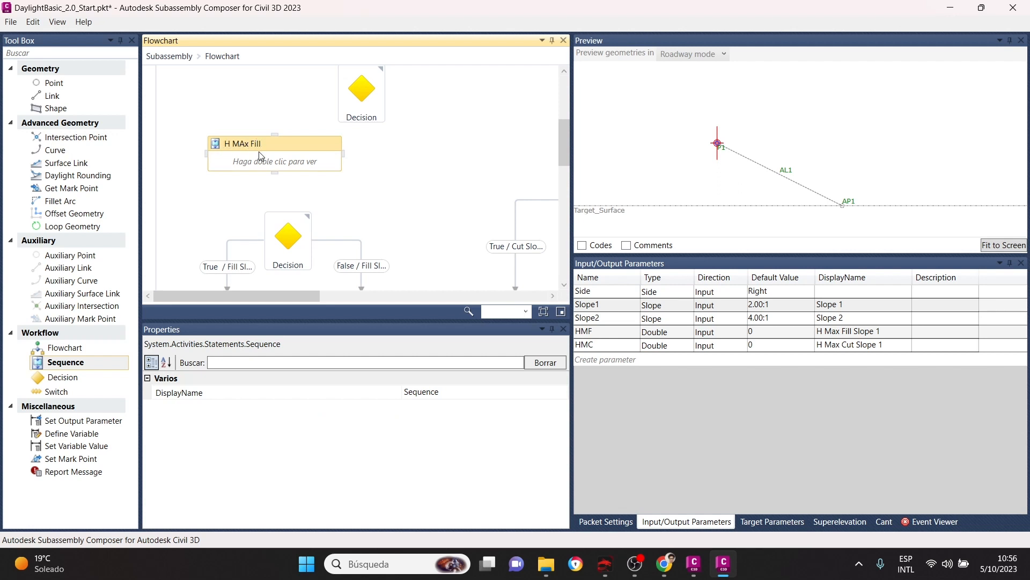
{"action": "left_click_drag", "start_coordinate": [239, 144], "coordinate": [245, 145]}
{"action": "type", "text": "a"}
{"action": "key", "text": "Return"}
Copy the H Max Fill sequence to the cut side of the flowchart and rename the copy H Max Cut.
{"action": "left_click", "coordinate": [294, 139]}
{"action": "left_click_drag", "start_coordinate": [294, 140], "coordinate": [436, 137]}
{"action": "double_click", "coordinate": [438, 137]}
{"action": "type", "text": "Cut"}
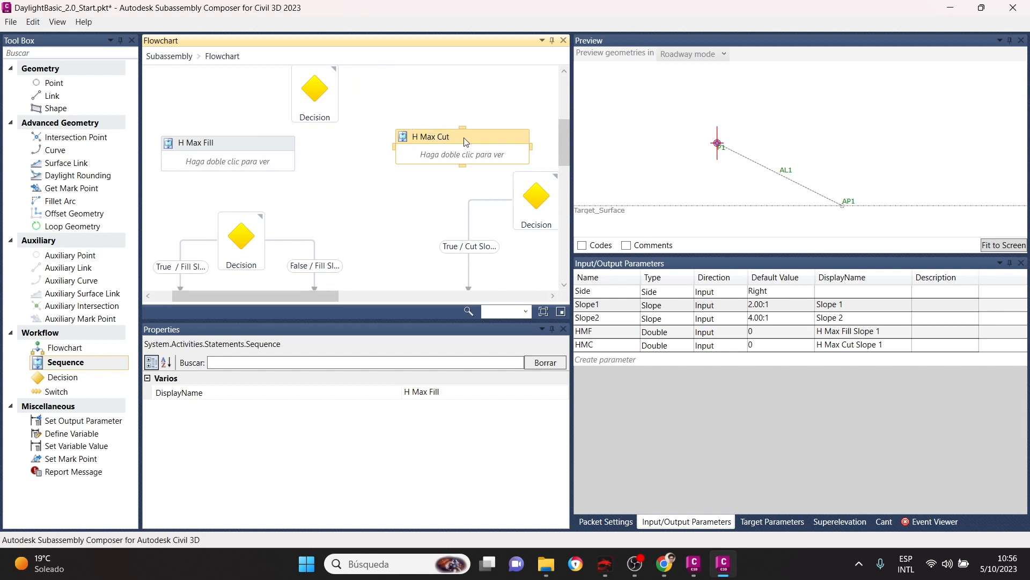
{"action": "left_click", "coordinate": [461, 87]}
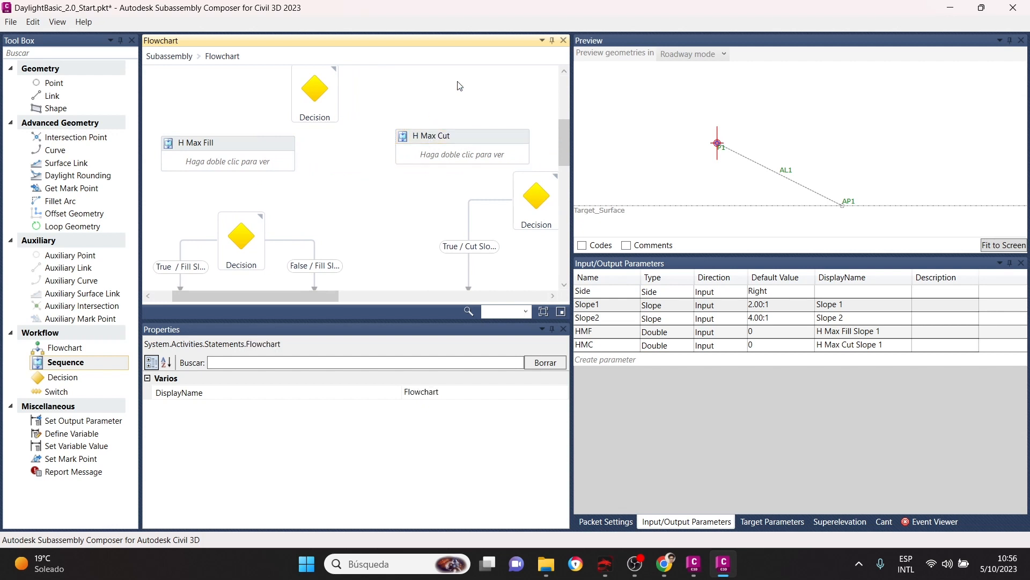
Connect the Ap1.isvalid decision's True / Fill branch to H Max Fill and its False / Cut branch to H Max Cut.
{"action": "left_click_drag", "start_coordinate": [289, 93], "coordinate": [227, 139]}
{"action": "left_click_drag", "start_coordinate": [340, 94], "coordinate": [465, 131]}
{"action": "left_click", "coordinate": [494, 145]}
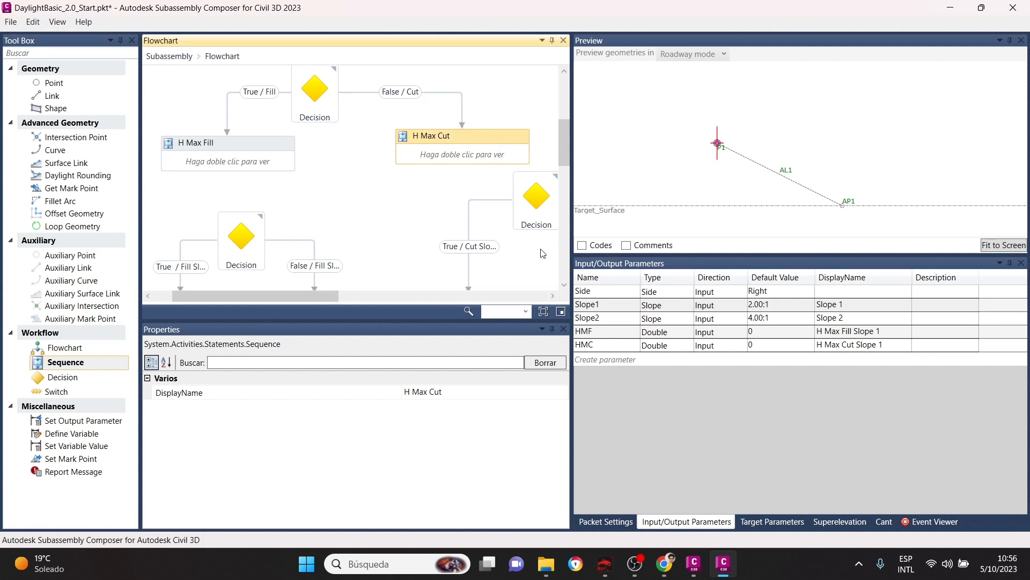
Shift the H Max Cut sequence farther away from H Max Fill, over the cut slope branches.
{"action": "left_click", "coordinate": [526, 312]}
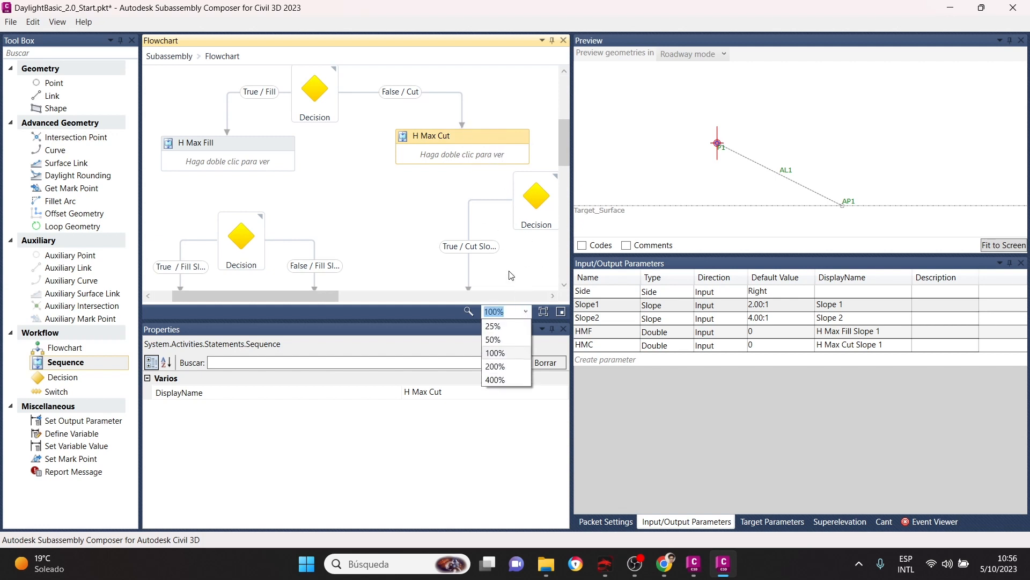
{"action": "left_click", "coordinate": [490, 156]}
{"action": "left_click", "coordinate": [526, 312]}
{"action": "left_click", "coordinate": [485, 346]}
{"action": "scroll", "coordinate": [408, 182], "scroll_direction": "up", "scroll_amount": 5}
{"action": "scroll", "coordinate": [322, 257], "scroll_direction": "left", "scroll_amount": 2}
{"action": "left_click", "coordinate": [258, 166]}
{"action": "left_click", "coordinate": [358, 196]}
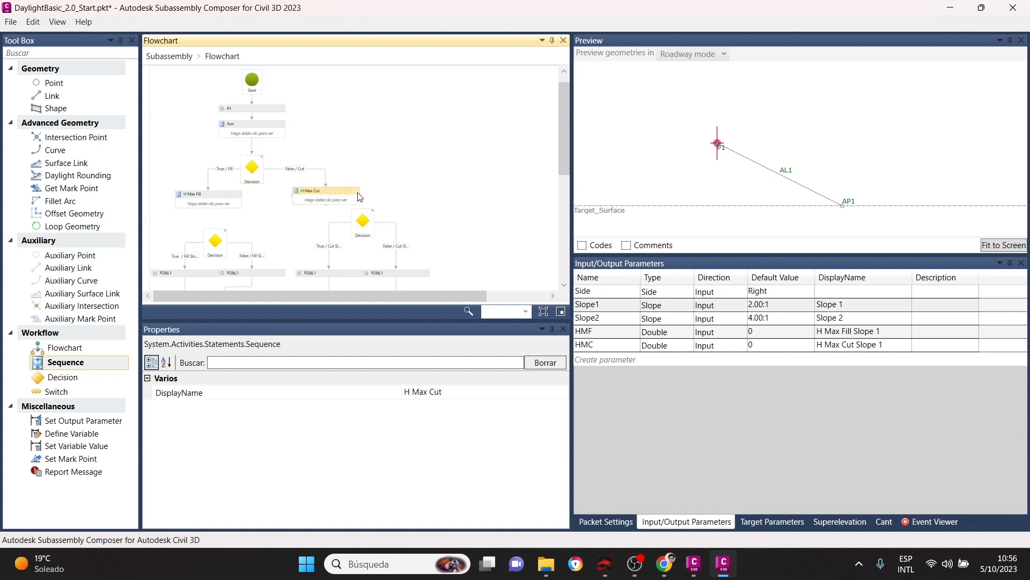
{"action": "key", "text": "Right"}
{"action": "key", "text": "Right"}
{"action": "key", "text": "Right"}
{"action": "key", "text": "Right"}
{"action": "key", "text": "Right"}
{"action": "key", "text": "Right"}
{"action": "key", "text": "Right"}
{"action": "key", "text": "Right"}
{"action": "key", "text": "Right"}
{"action": "key", "text": "Right"}
{"action": "key", "text": "Right"}
{"action": "key", "text": "Right"}
{"action": "key", "text": "Right"}
{"action": "key", "text": "Right"}
{"action": "key", "text": "Right"}
{"action": "key", "text": "Right"}
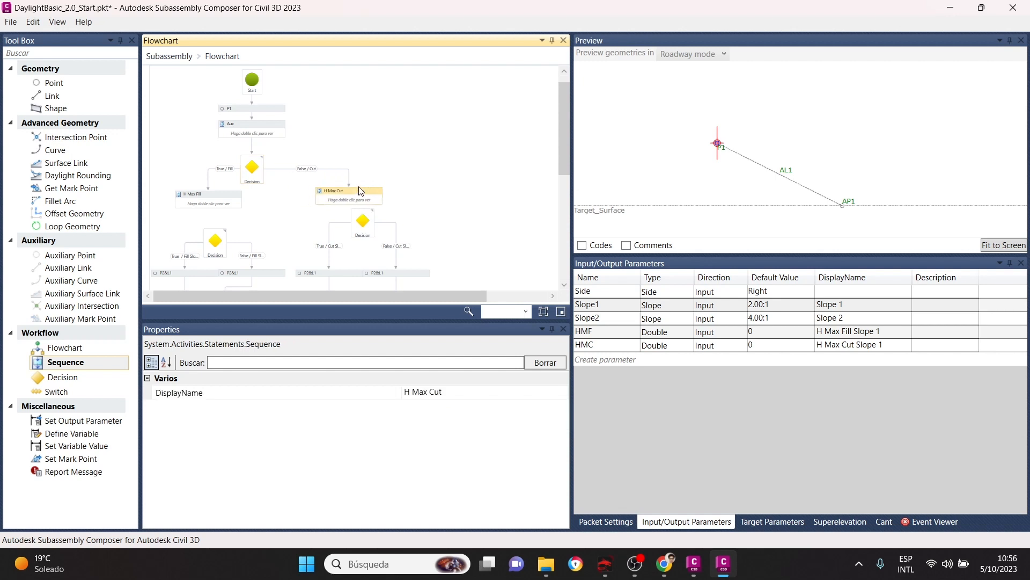
Open the H Max Fill sequence for editing.
{"action": "left_click", "coordinate": [233, 200]}
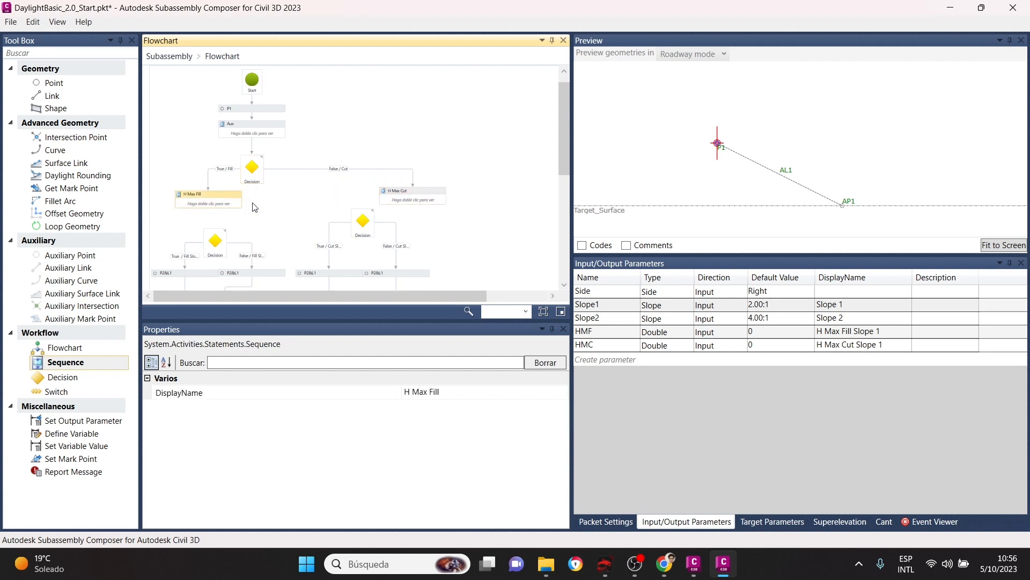
{"action": "double_click", "coordinate": [233, 200]}
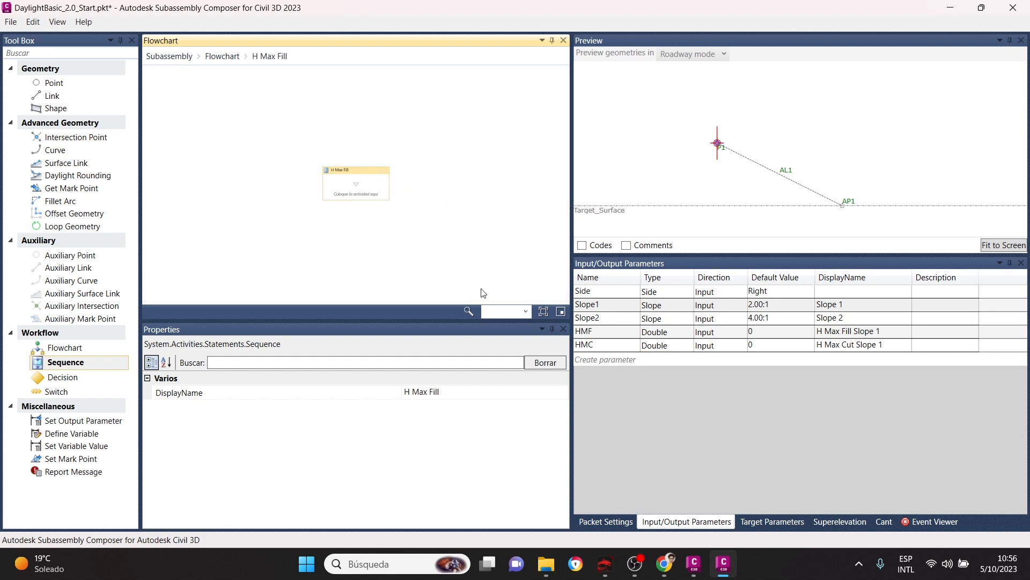
{"action": "left_click", "coordinate": [526, 311]}
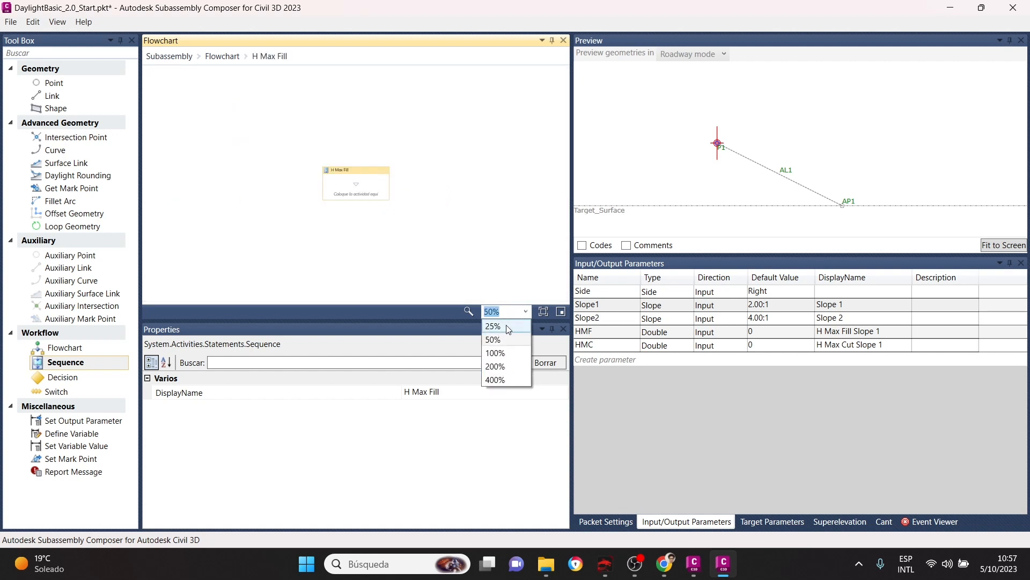
{"action": "left_click", "coordinate": [497, 352]}
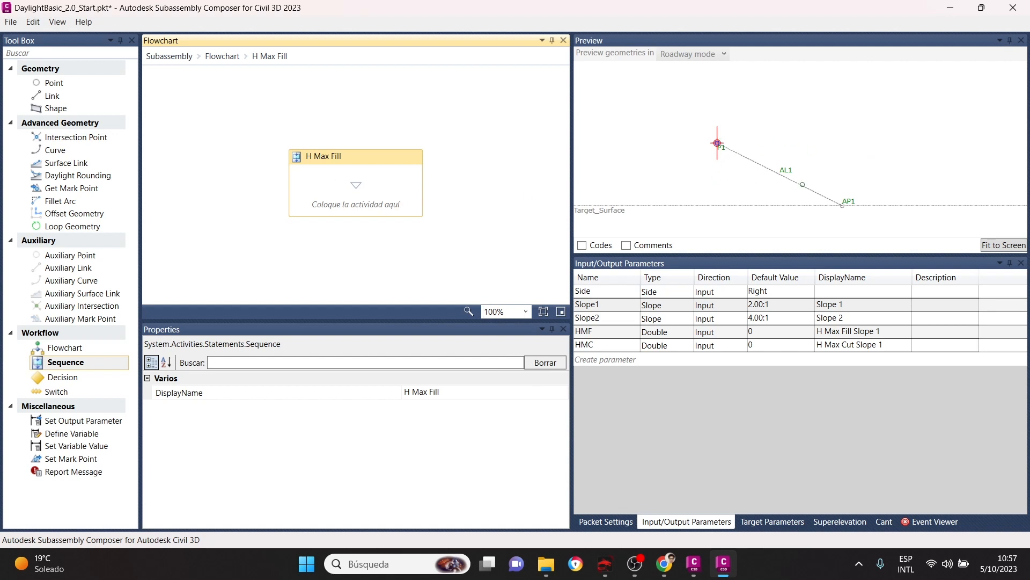
Set the default values of the HMF and HMC input parameters to 4.
{"action": "left_click", "coordinate": [771, 333]}
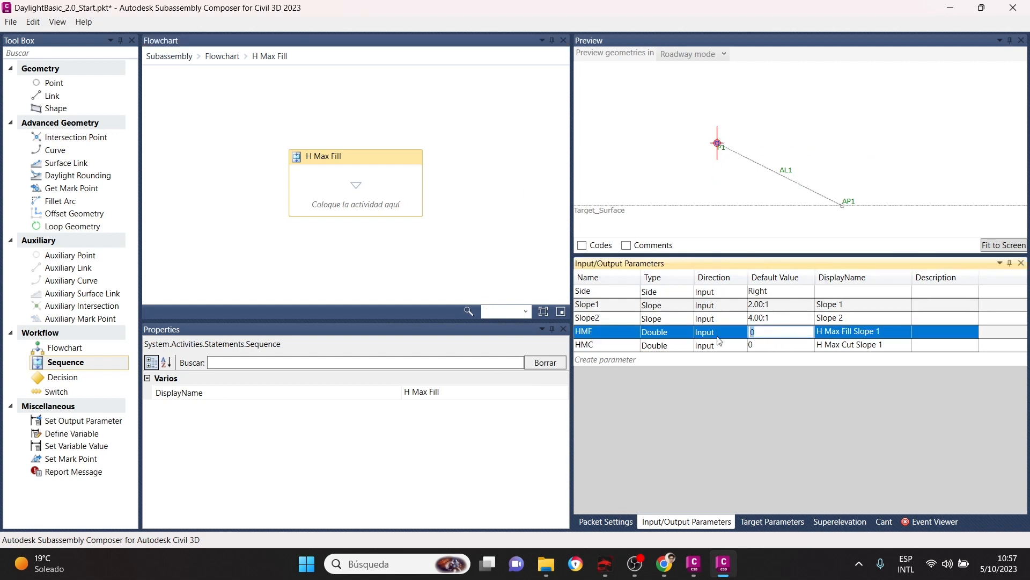
{"action": "key", "text": "Down"}
{"action": "type", "text": "4"}
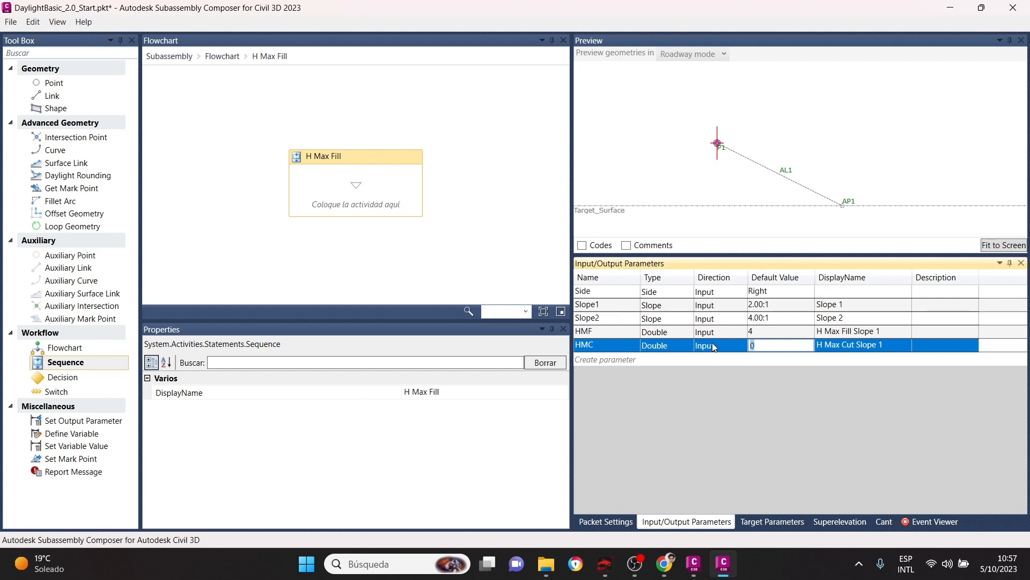
{"action": "left_click", "coordinate": [782, 331]}
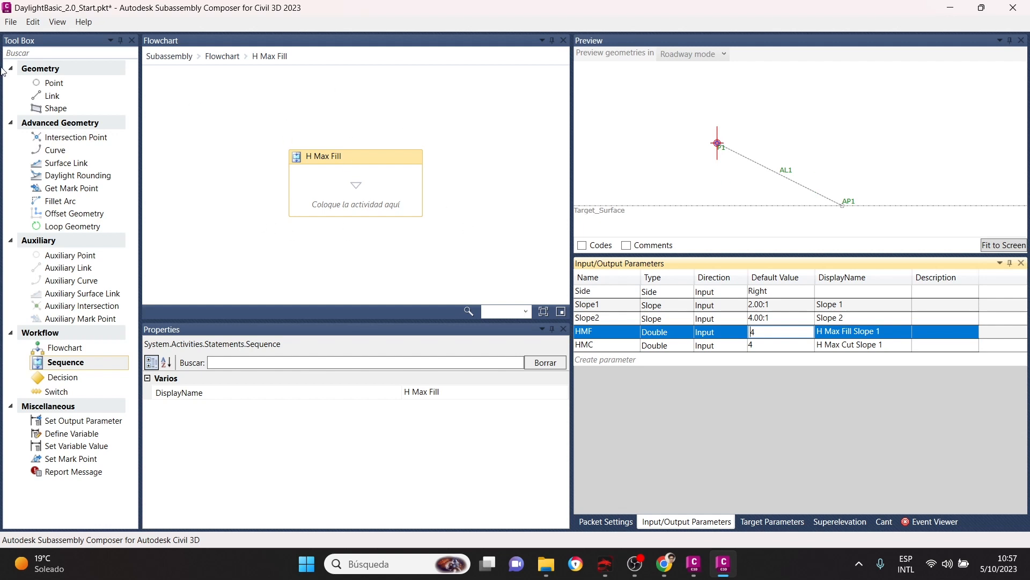
Add an auxiliary point to the H Max Fill sequence, measured from P1 with Delta Y set to -HMF.
{"action": "left_click_drag", "start_coordinate": [72, 255], "coordinate": [349, 195]}
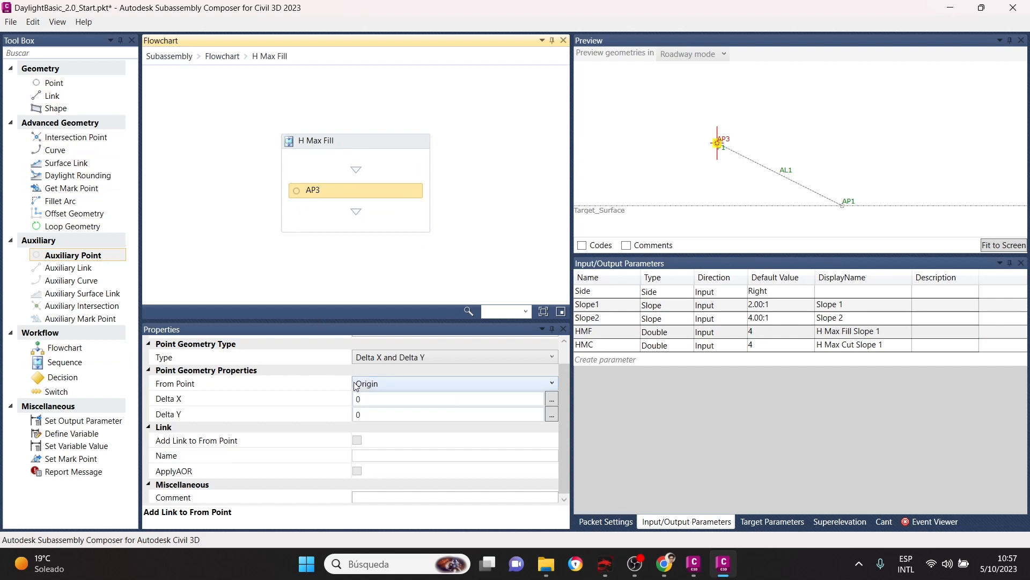
{"action": "left_click", "coordinate": [373, 384]}
{"action": "left_click", "coordinate": [369, 426]}
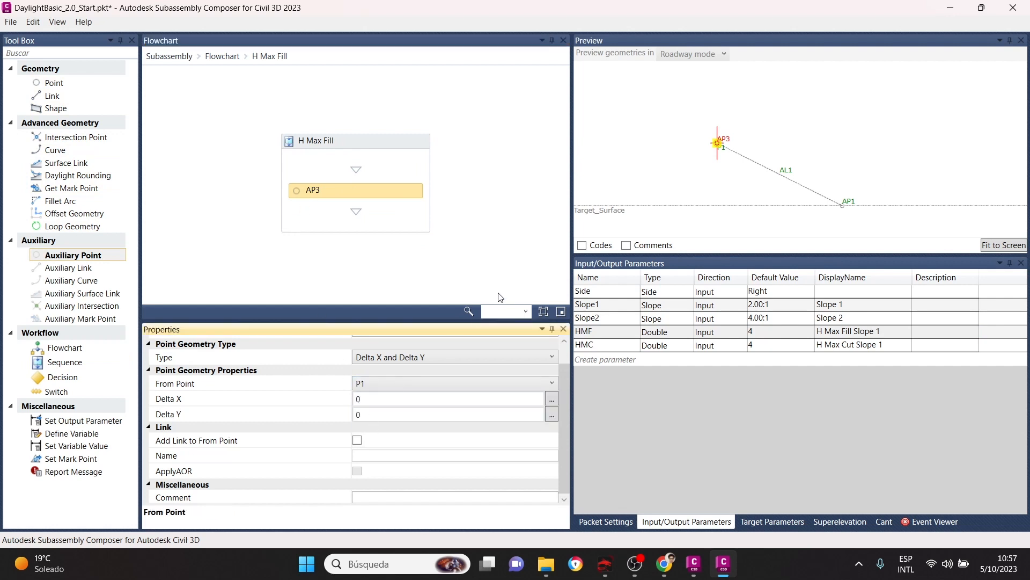
{"action": "left_click", "coordinate": [371, 415]}
{"action": "left_click", "coordinate": [594, 330]}
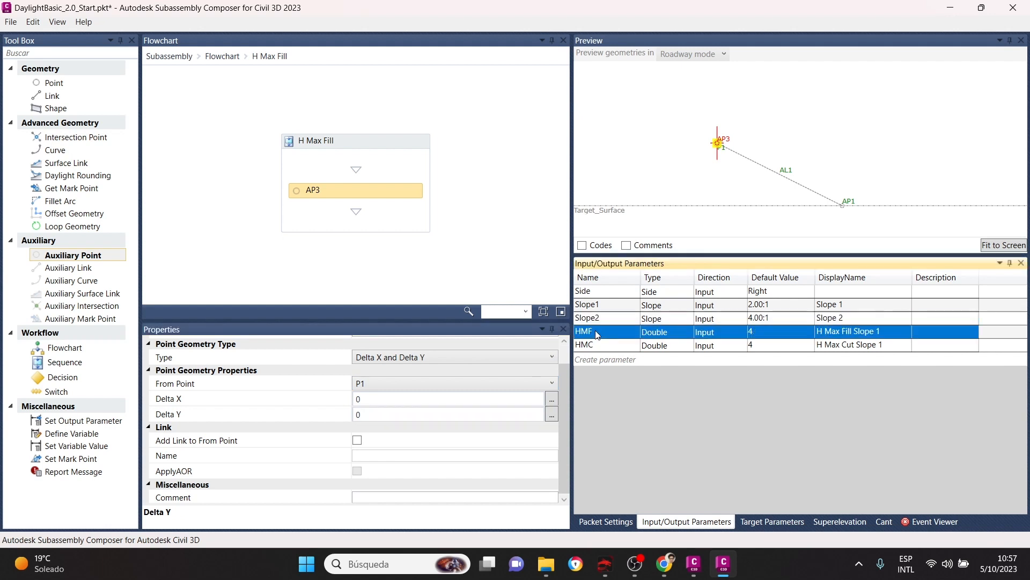
{"action": "left_click", "coordinate": [610, 332]}
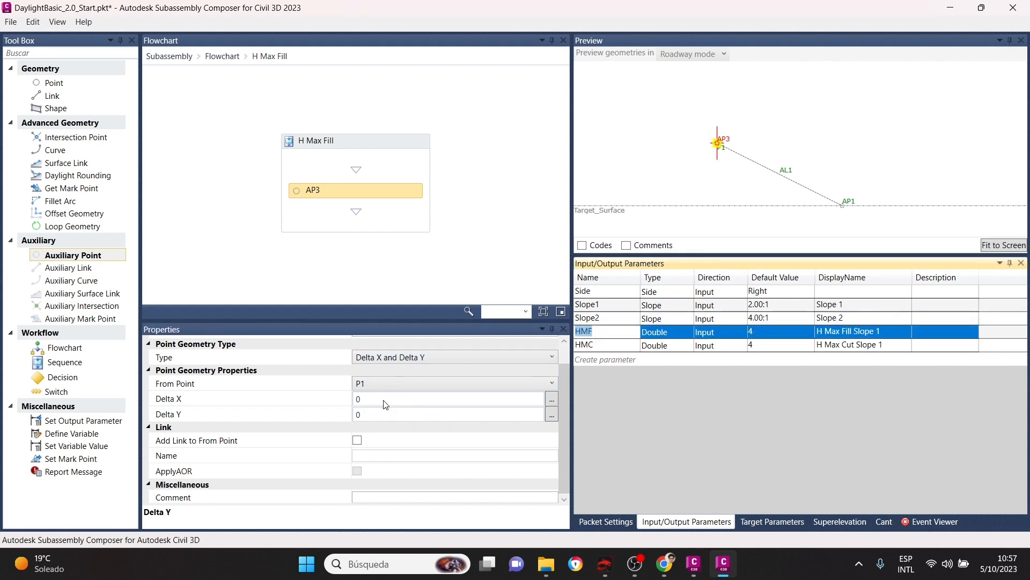
{"action": "left_click", "coordinate": [371, 415]}
{"action": "type", "text": "-HMF"}
{"action": "left_click", "coordinate": [480, 206]}
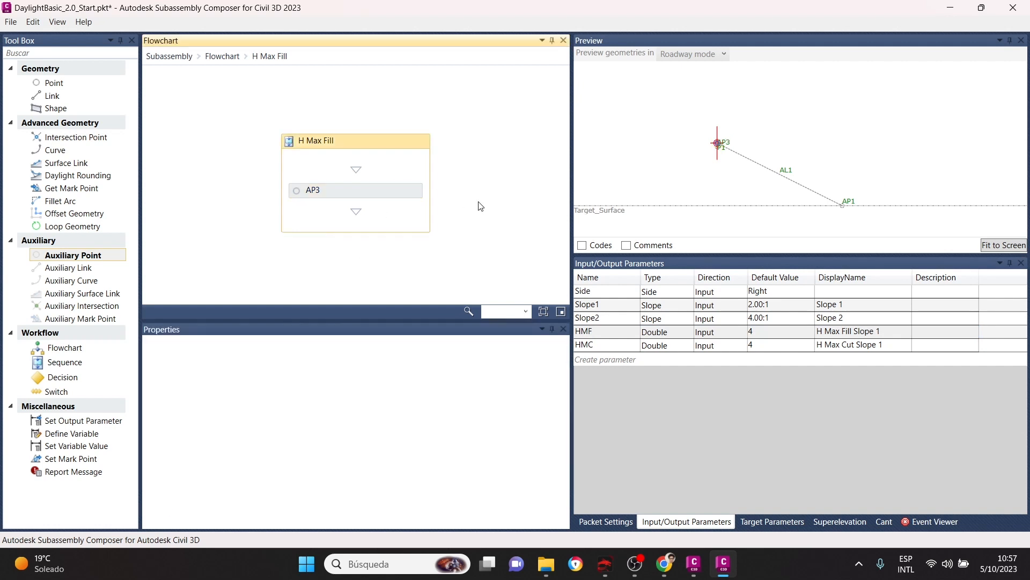
{"action": "left_click", "coordinate": [385, 195]}
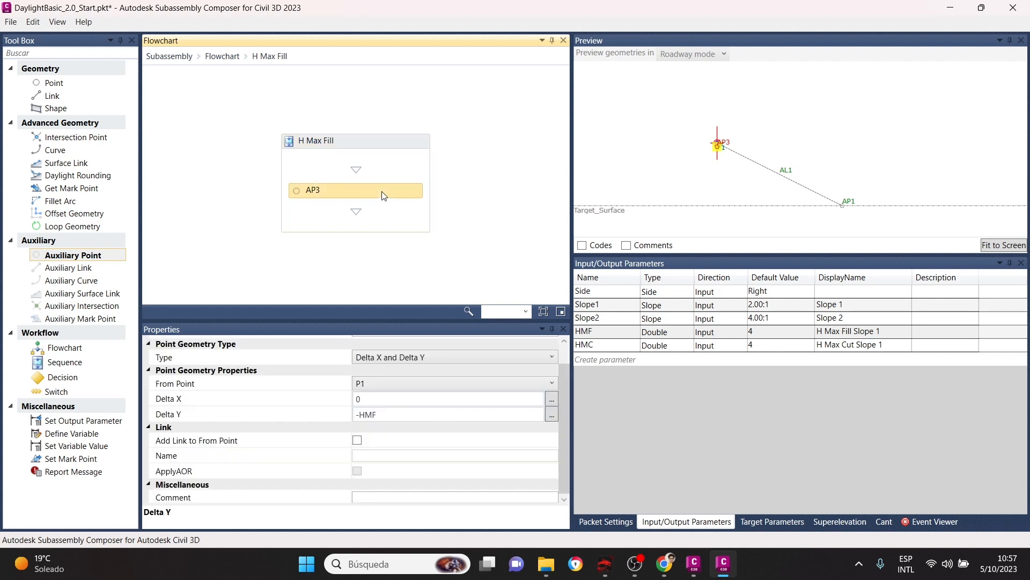
Raise Target_Surface to about -6.3 in the preview and fit the geometry to check AP3's position below P1.
{"action": "left_click", "coordinate": [782, 333]}
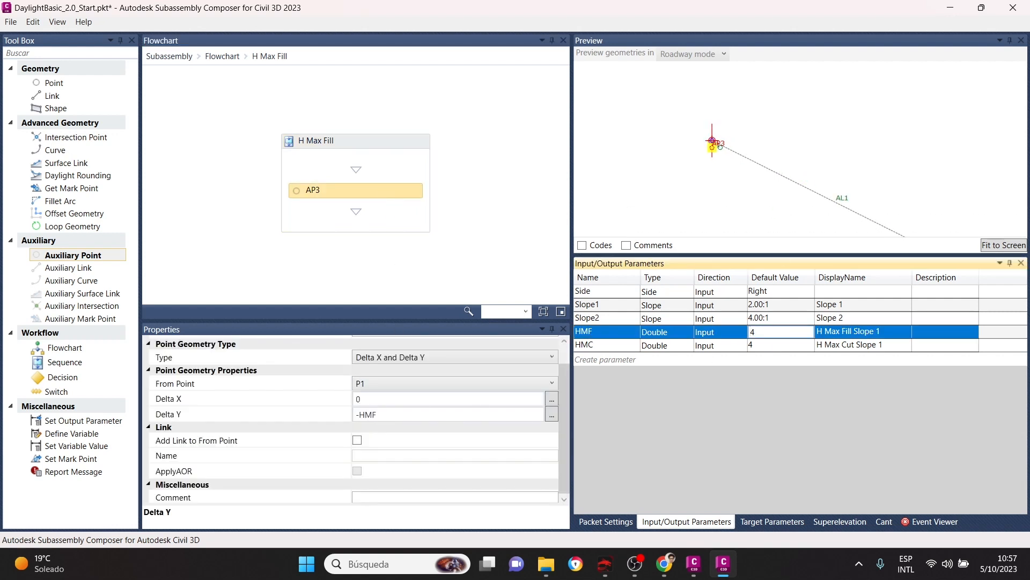
{"action": "left_click", "coordinate": [783, 520]}
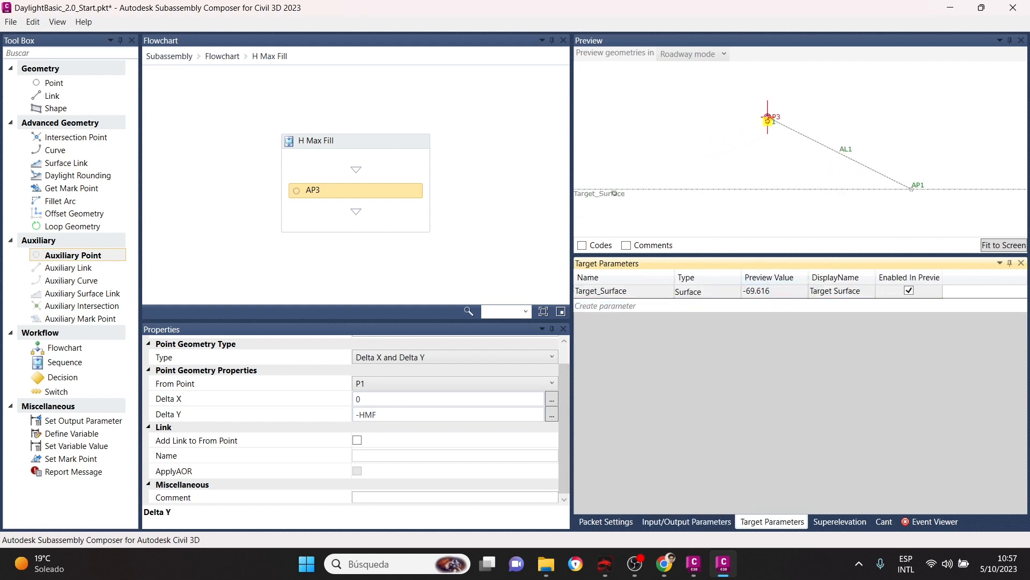
{"action": "left_click", "coordinate": [616, 194]}
{"action": "left_click_drag", "start_coordinate": [618, 196], "coordinate": [620, 132]}
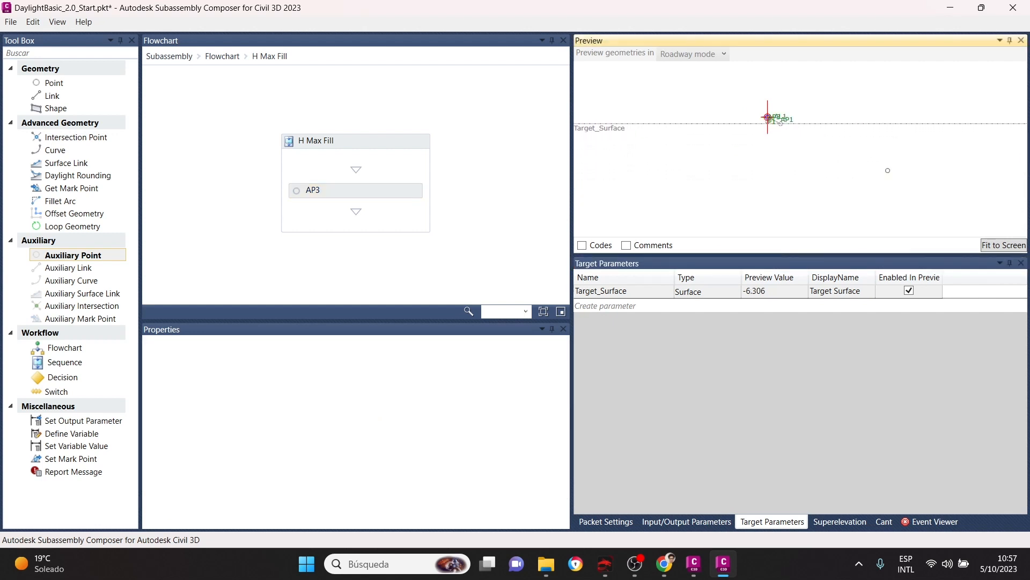
{"action": "left_click", "coordinate": [1002, 247]}
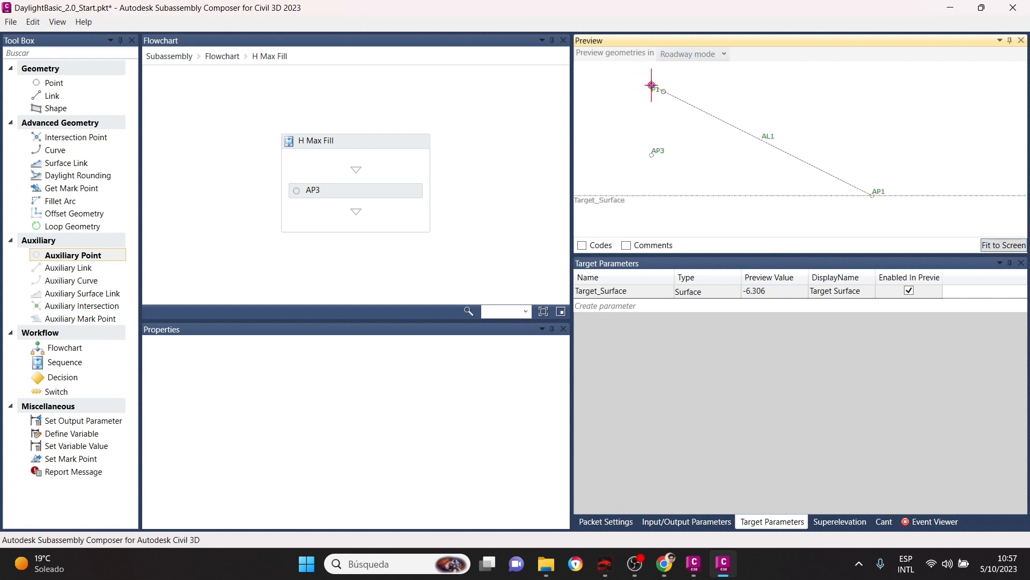
{"action": "left_click", "coordinate": [361, 190]}
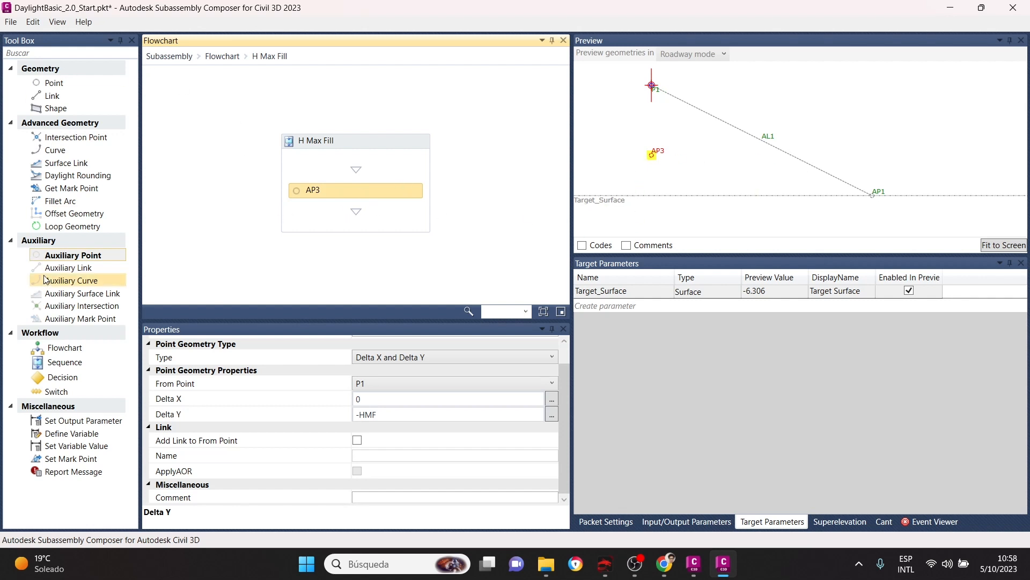
Add a second auxiliary point after AP3 in the H Max Fill sequence, measured from AP3.
{"action": "left_click_drag", "start_coordinate": [83, 260], "coordinate": [364, 218]}
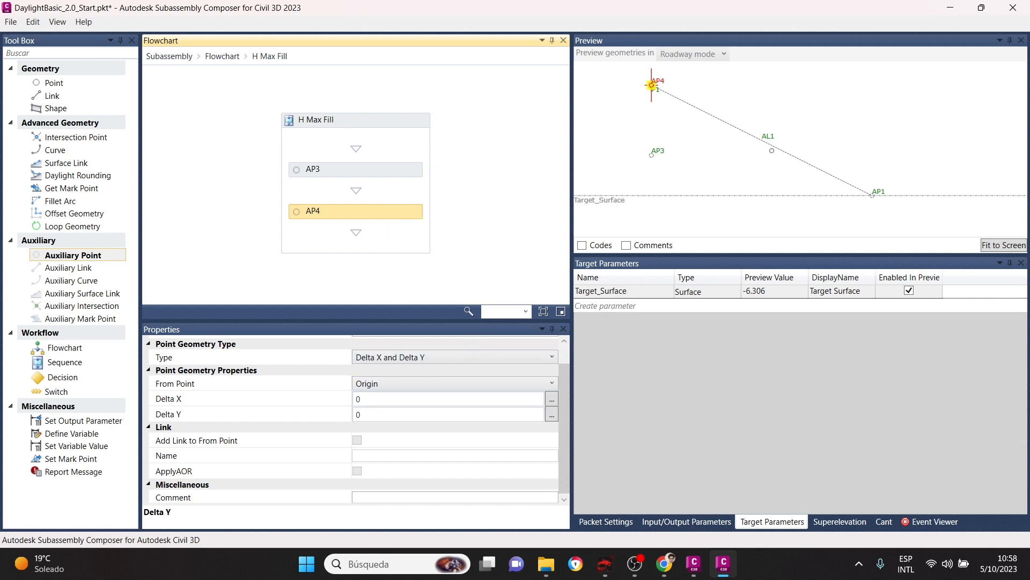
{"action": "left_click", "coordinate": [693, 521]}
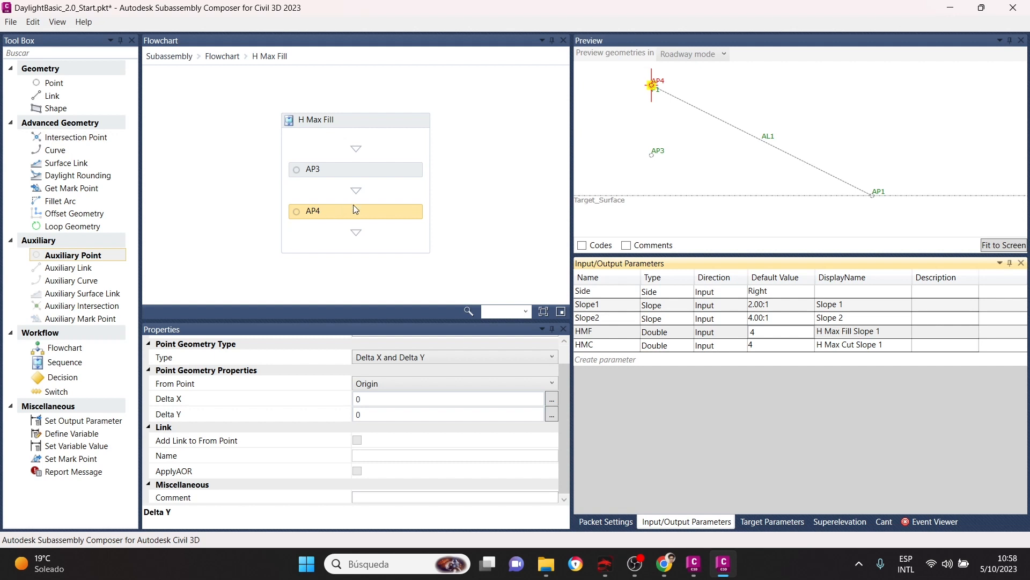
{"action": "left_click", "coordinate": [402, 383]}
{"action": "left_click", "coordinate": [378, 399]}
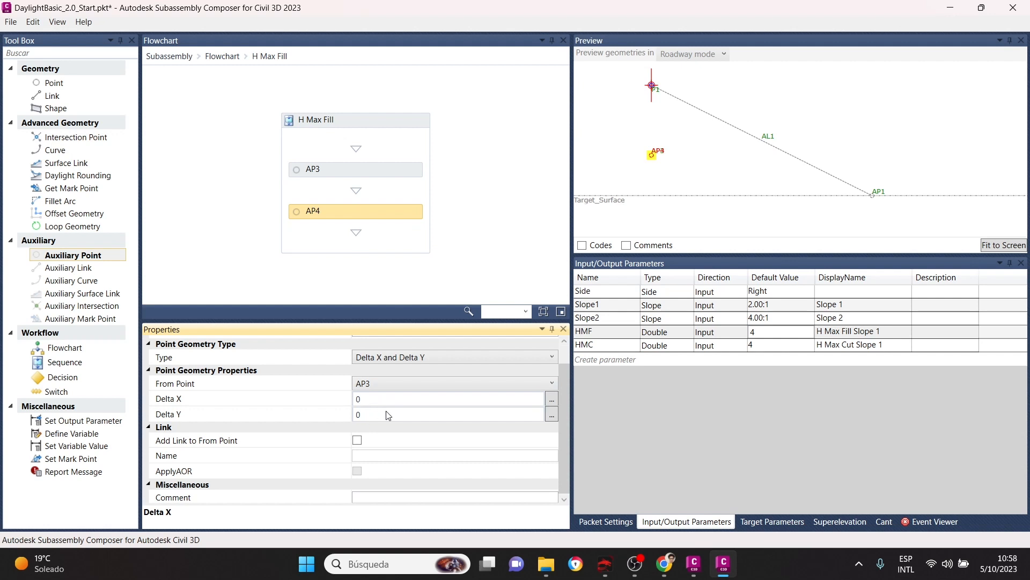
Set AP4's Delta X to Hmf/Slope1 and check the point's position in the preview.
{"action": "left_click", "coordinate": [365, 398]}
{"action": "left_click_drag", "start_coordinate": [365, 399], "coordinate": [322, 406]}
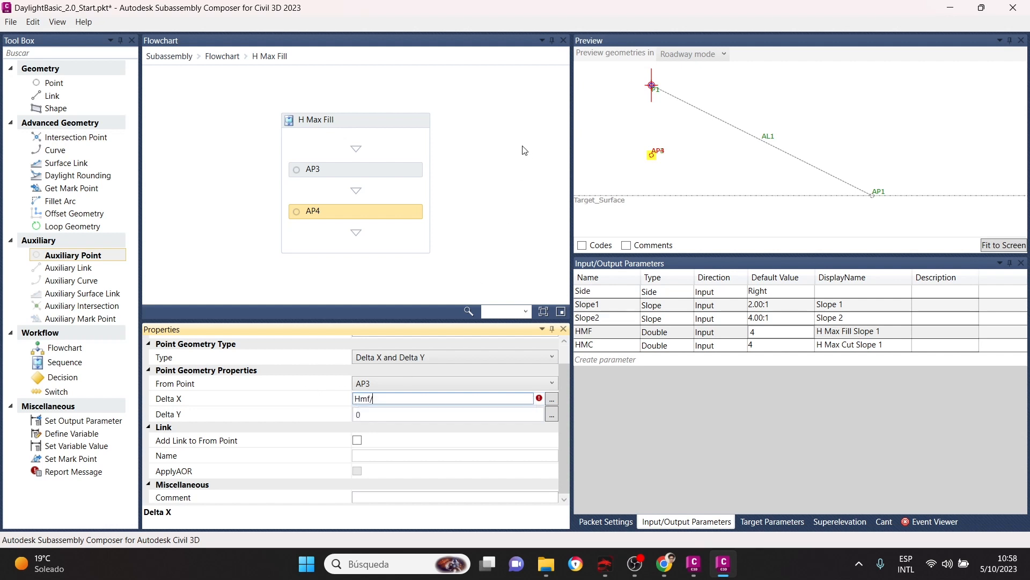
{"action": "double_click", "coordinate": [605, 303]}
{"action": "key", "text": "ctrl+c"}
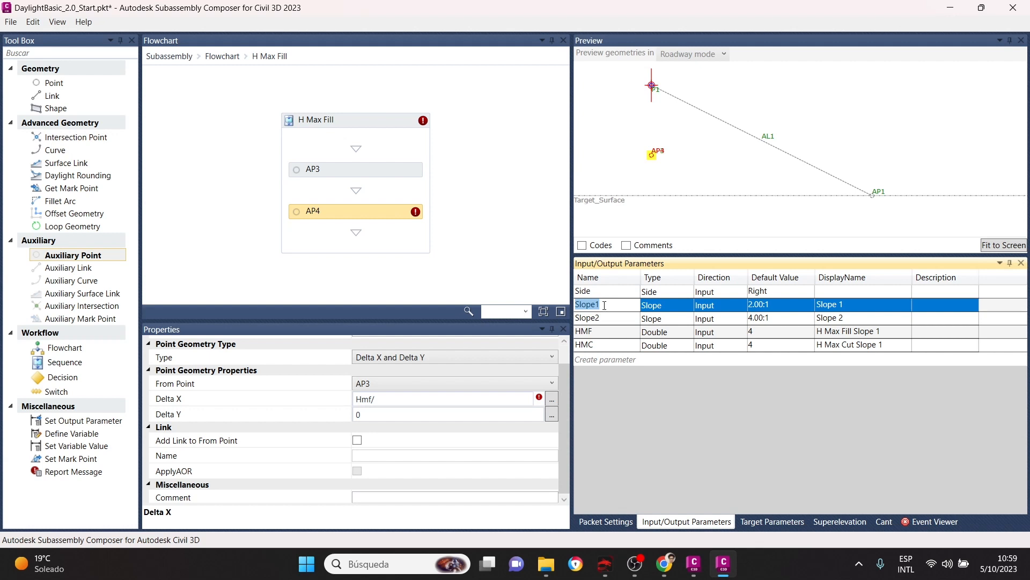
{"action": "left_click", "coordinate": [411, 398]}
{"action": "key", "text": "ctrl+v"}
{"action": "left_click", "coordinate": [503, 271]}
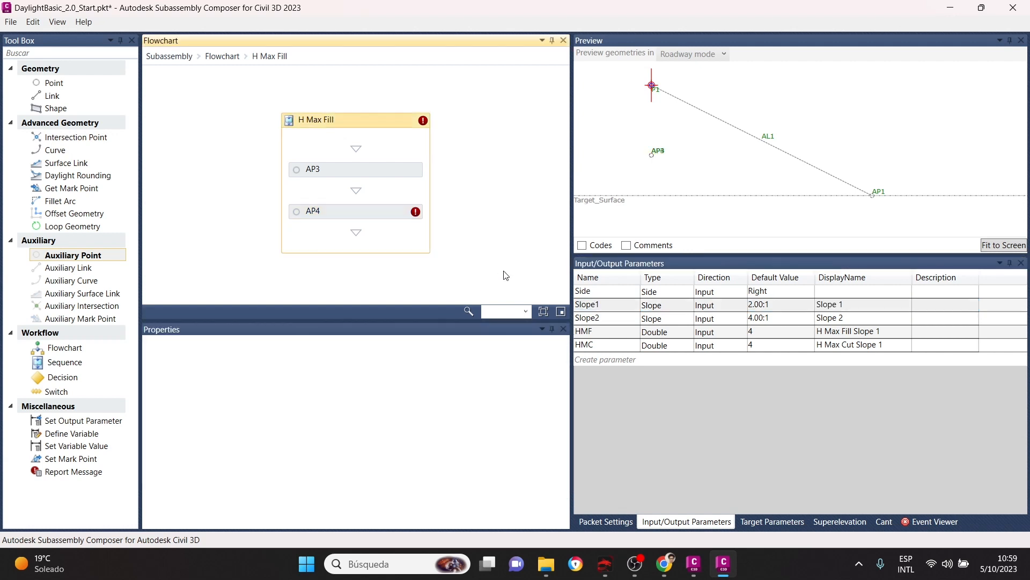
{"action": "left_click", "coordinate": [394, 210]}
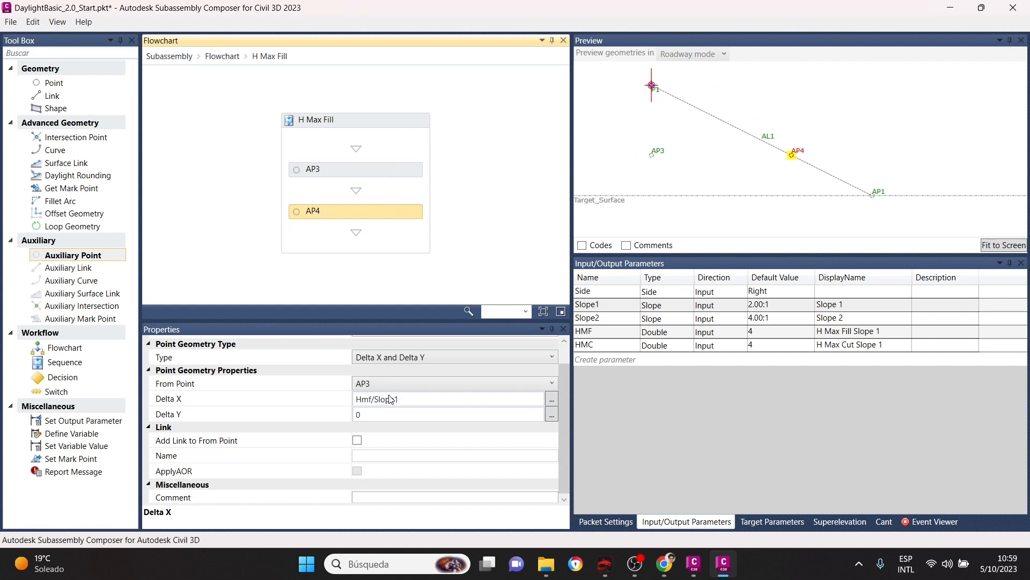
{"action": "left_click", "coordinate": [373, 399]}
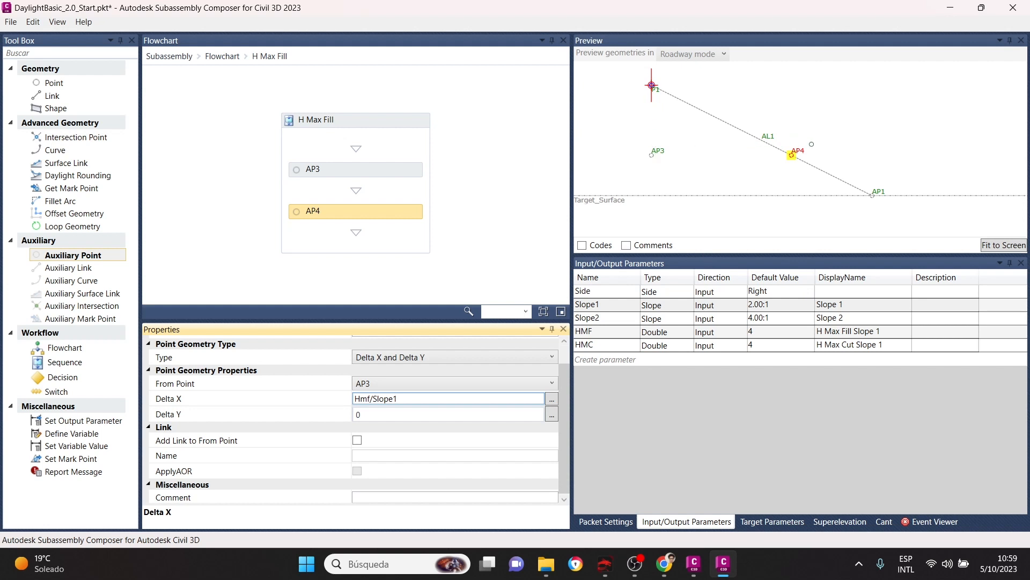
{"action": "scroll", "coordinate": [797, 144], "scroll_direction": "up", "scroll_amount": 2}
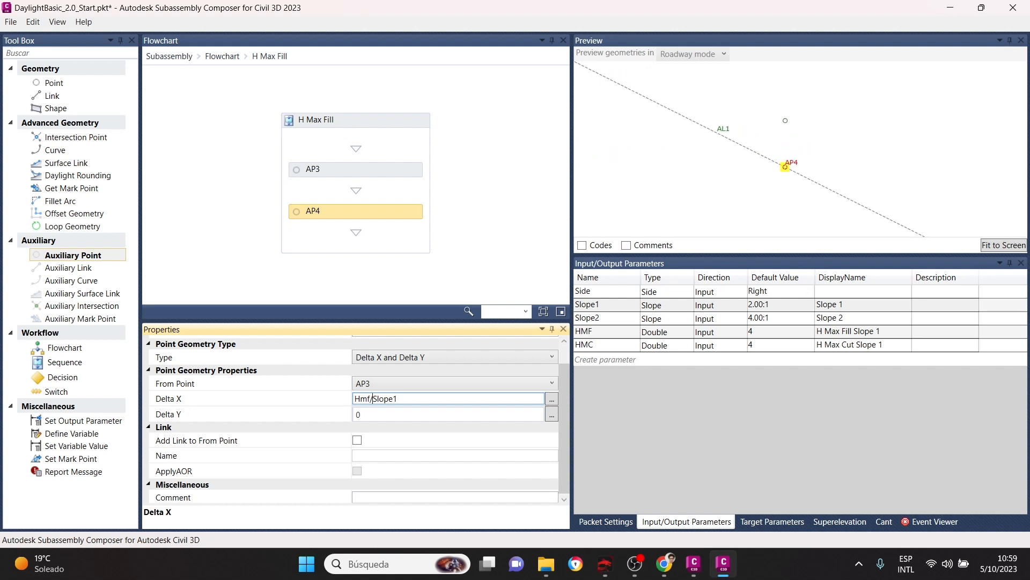
{"action": "scroll", "coordinate": [792, 159], "scroll_direction": "down", "scroll_amount": 1}
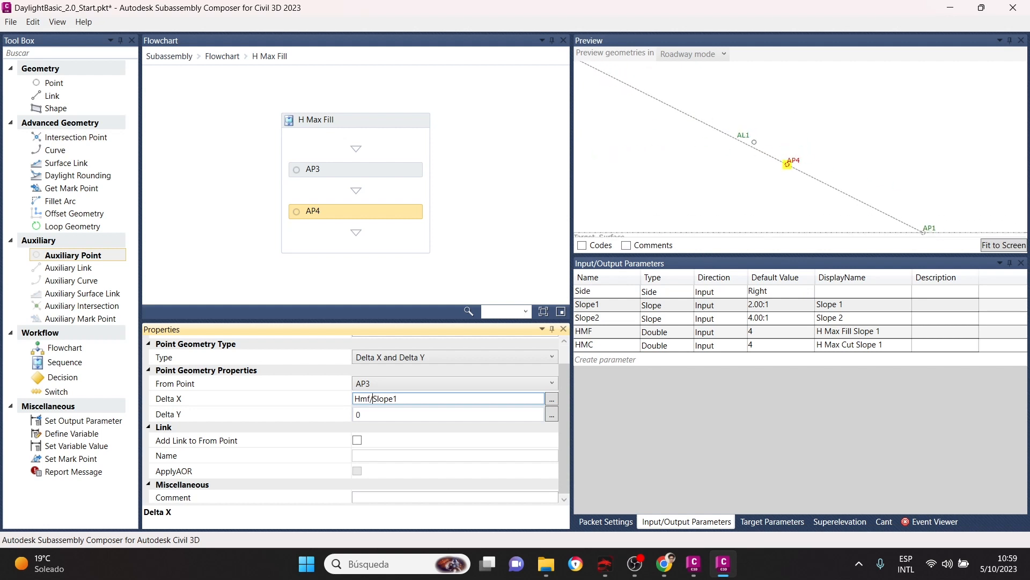
{"action": "scroll", "coordinate": [787, 163], "scroll_direction": "down", "scroll_amount": 1}
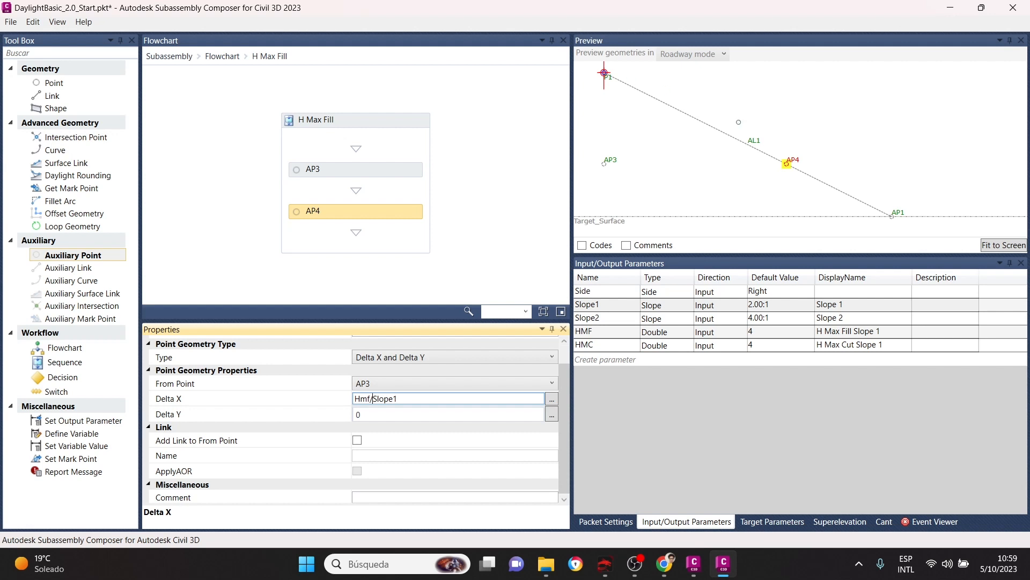
Add an auxiliary link from P1 to AP4 at the end of the H Max Fill sequence and return to the main flowchart.
{"action": "left_click_drag", "start_coordinate": [52, 96], "coordinate": [368, 233]}
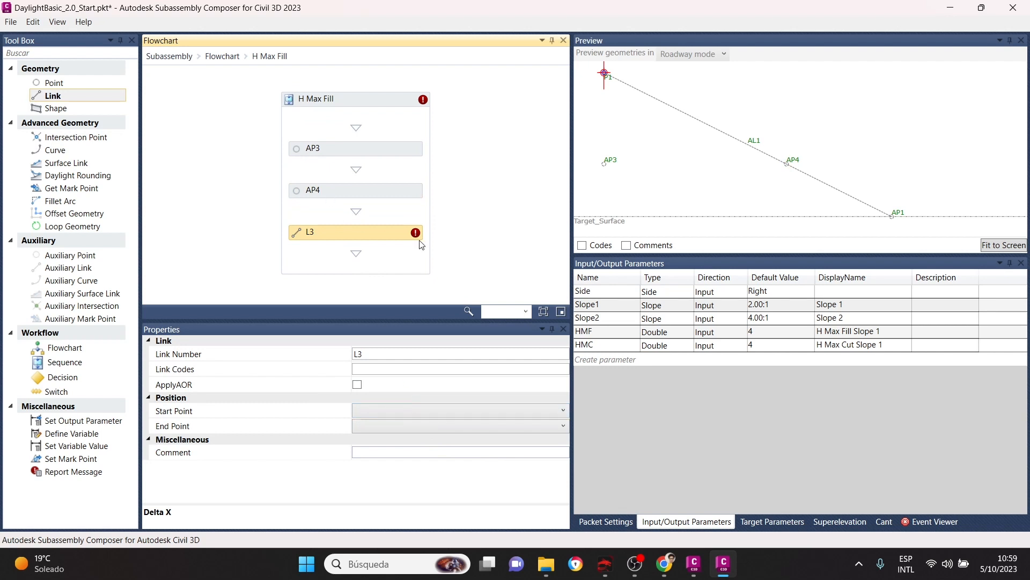
{"action": "key", "text": "Delete"}
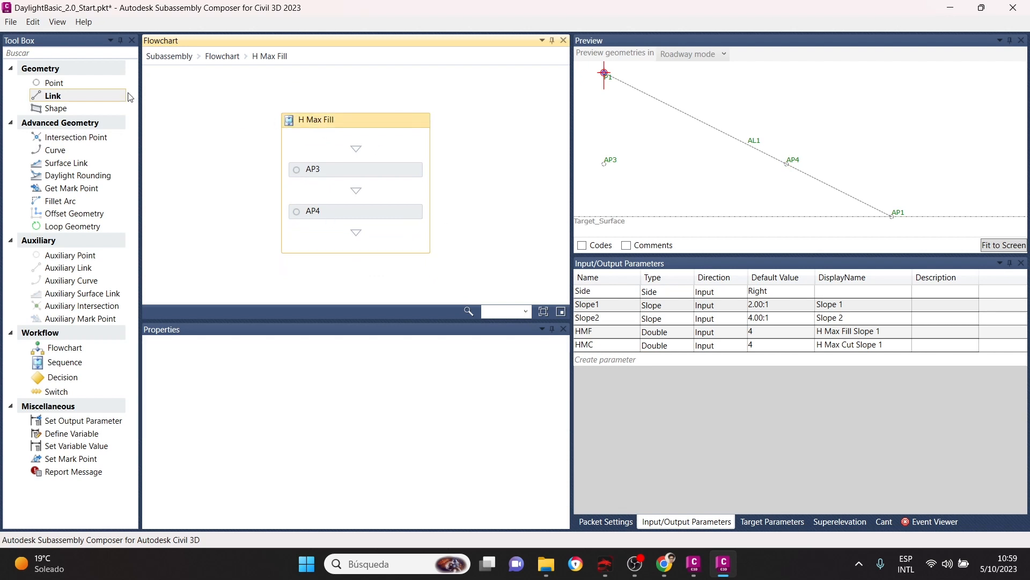
{"action": "left_click_drag", "start_coordinate": [76, 268], "coordinate": [317, 271]}
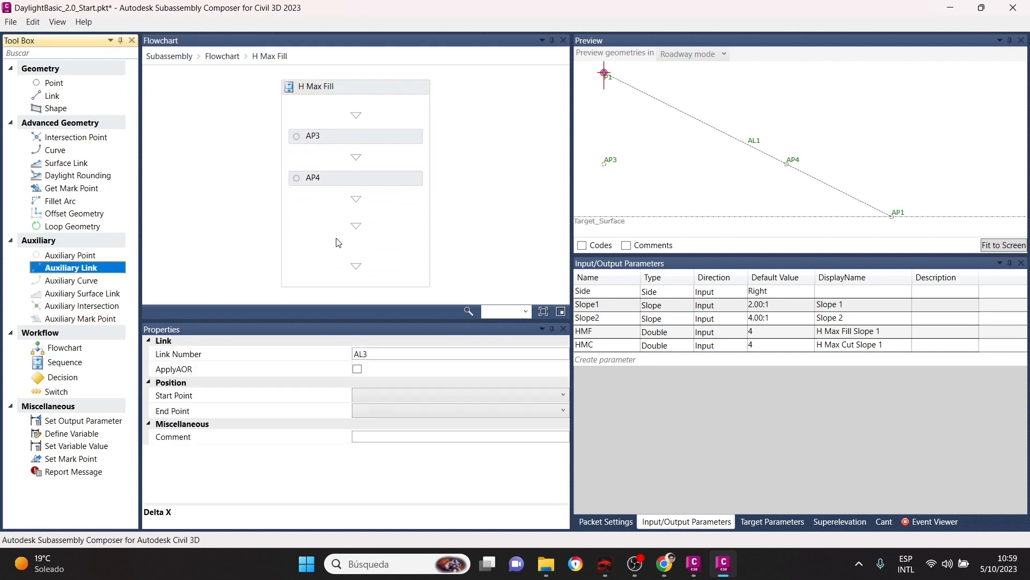
{"action": "left_click", "coordinate": [432, 395]}
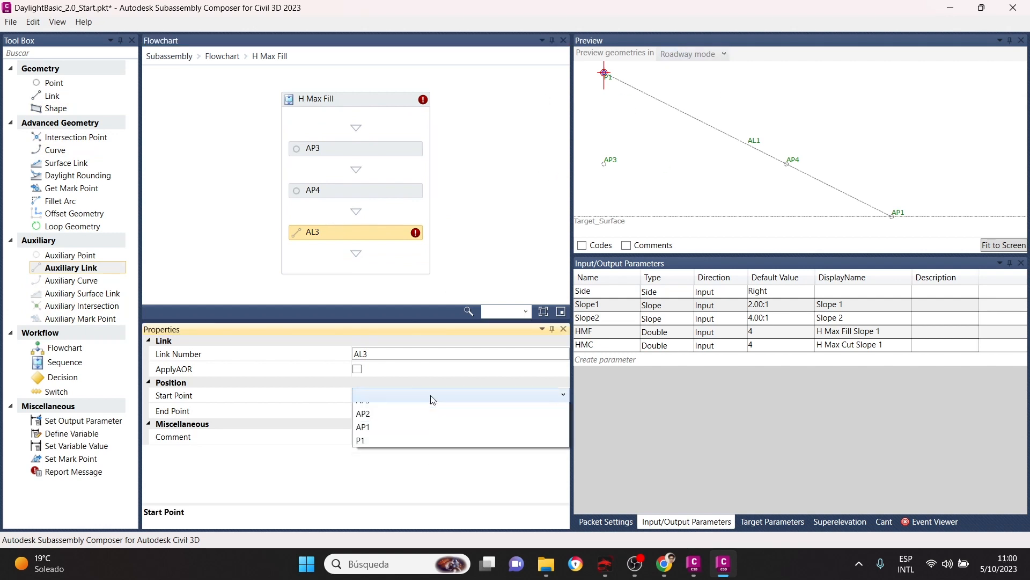
{"action": "left_click", "coordinate": [389, 463]}
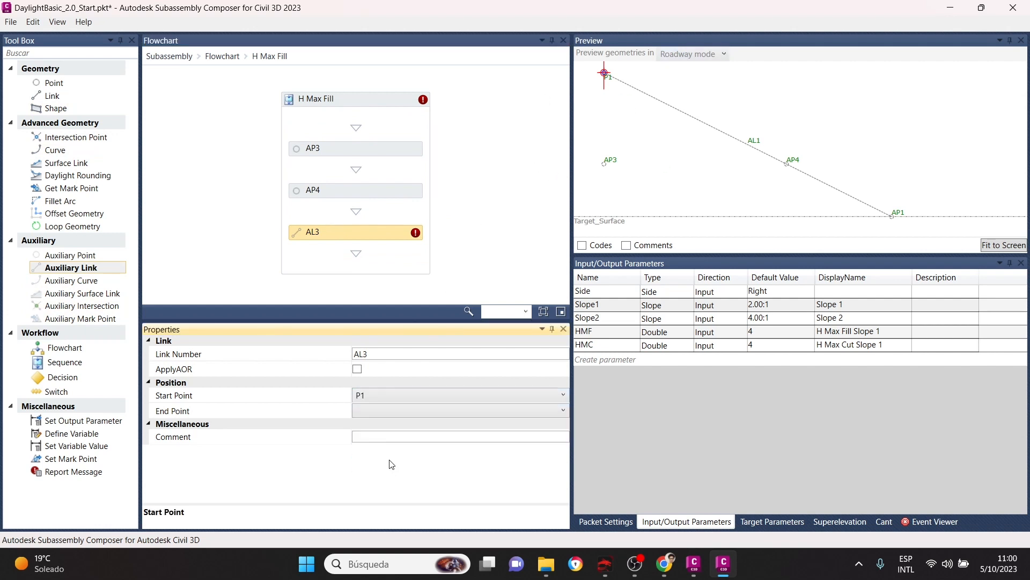
{"action": "left_click", "coordinate": [388, 410]}
{"action": "left_click", "coordinate": [371, 438]}
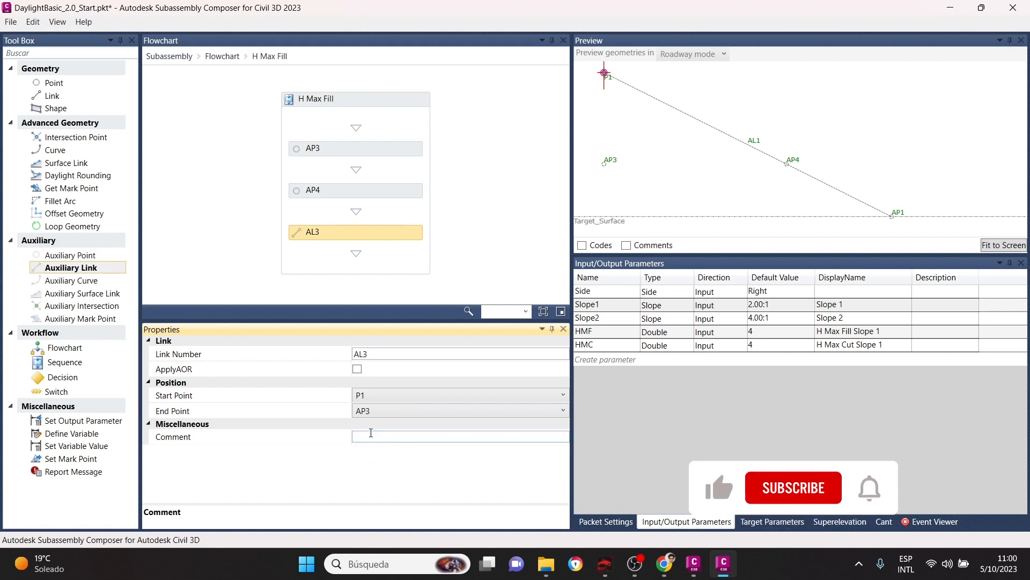
{"action": "left_click", "coordinate": [376, 411]}
{"action": "left_click", "coordinate": [370, 426]}
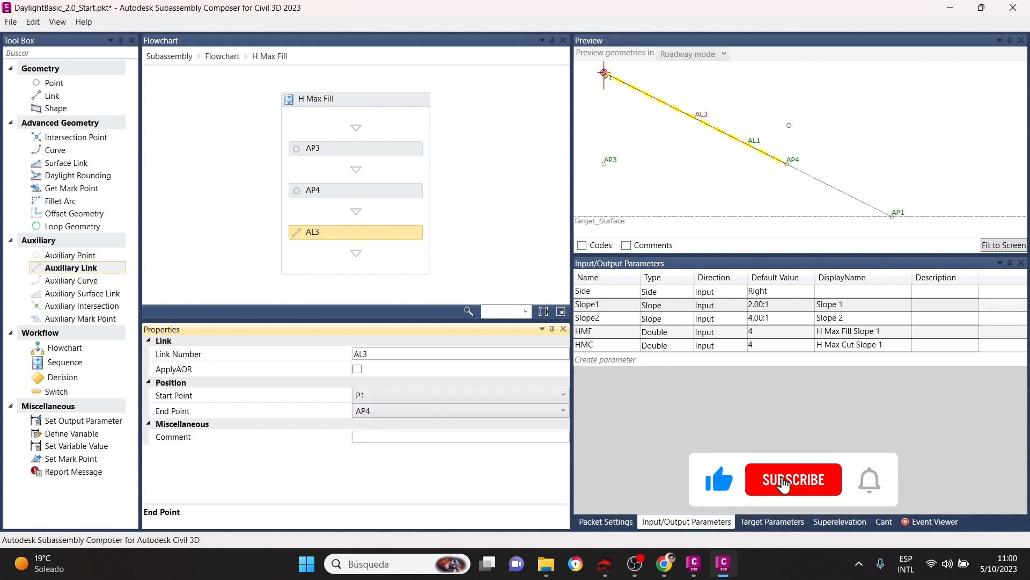
{"action": "left_click", "coordinate": [222, 56]}
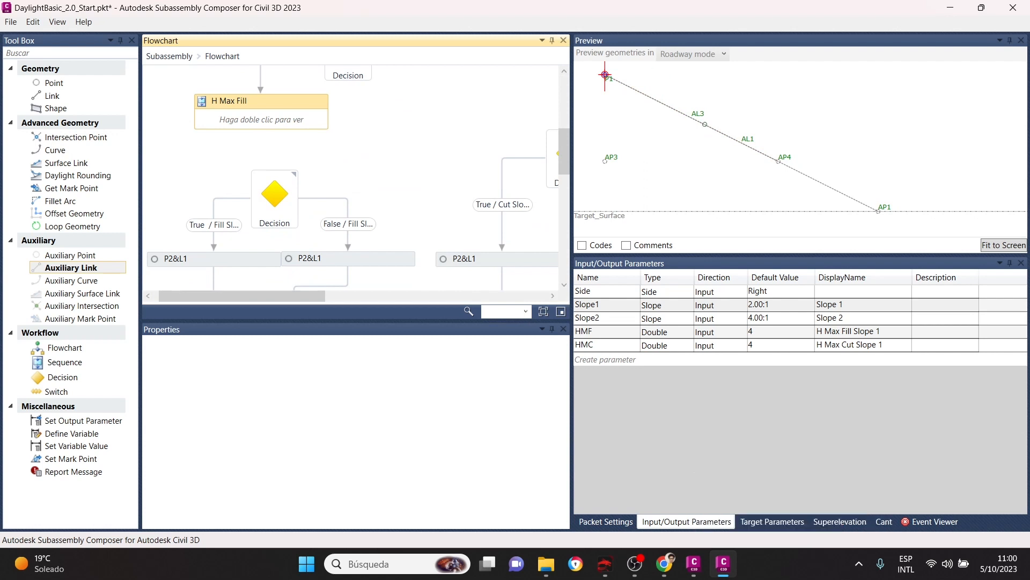
Move Target_Surface up and down around AP4's level in the preview to check the auxiliary geometry.
{"action": "double_click", "coordinate": [774, 332]}
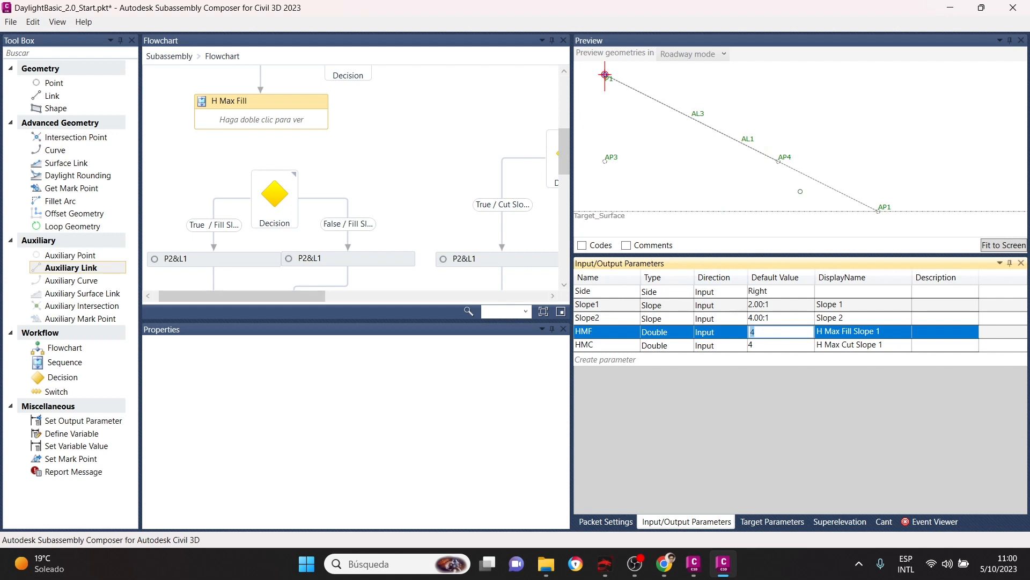
{"action": "left_click", "coordinate": [621, 159]}
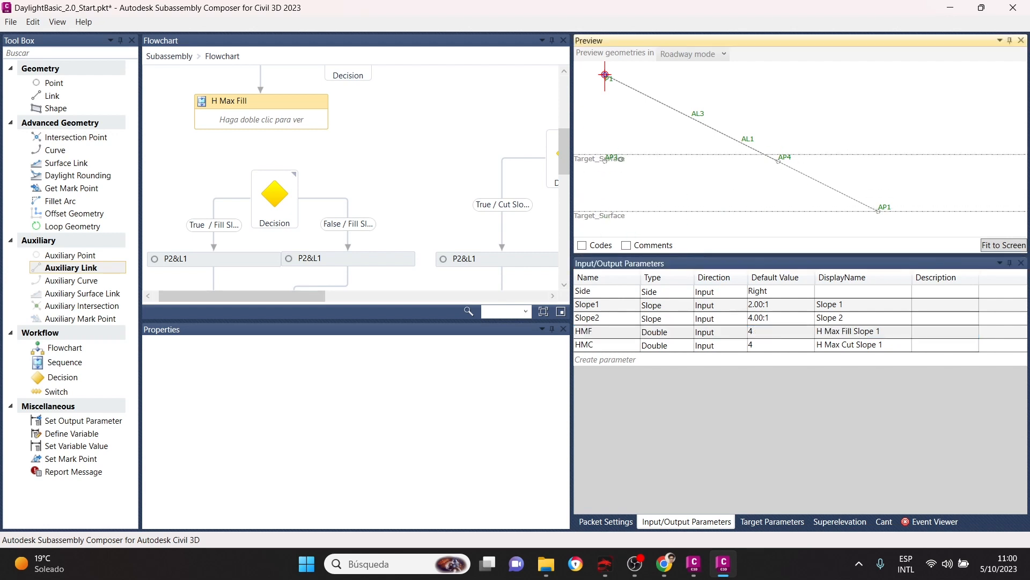
{"action": "left_click_drag", "start_coordinate": [621, 159], "coordinate": [621, 182]}
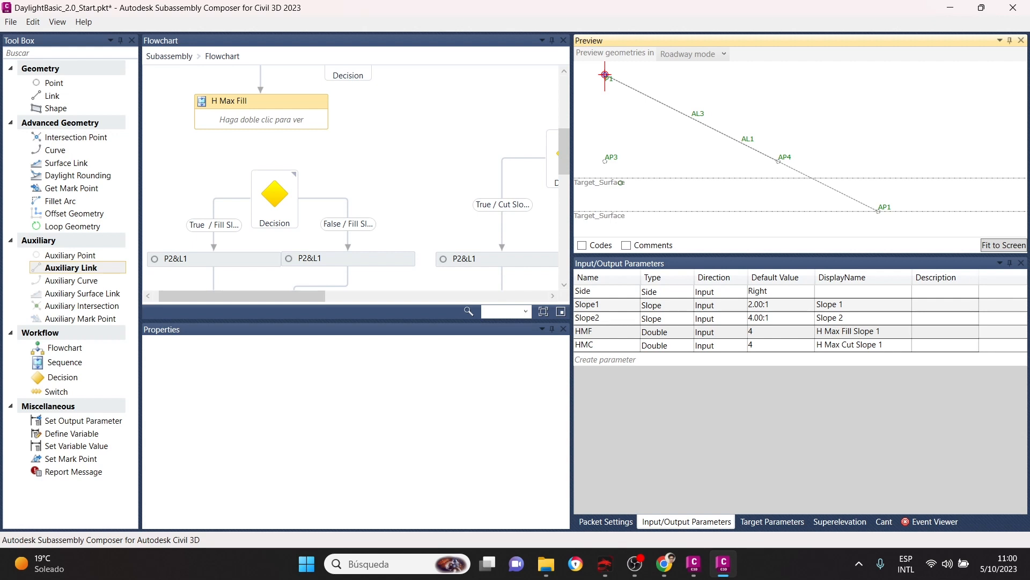
{"action": "left_click_drag", "start_coordinate": [621, 183], "coordinate": [621, 154]}
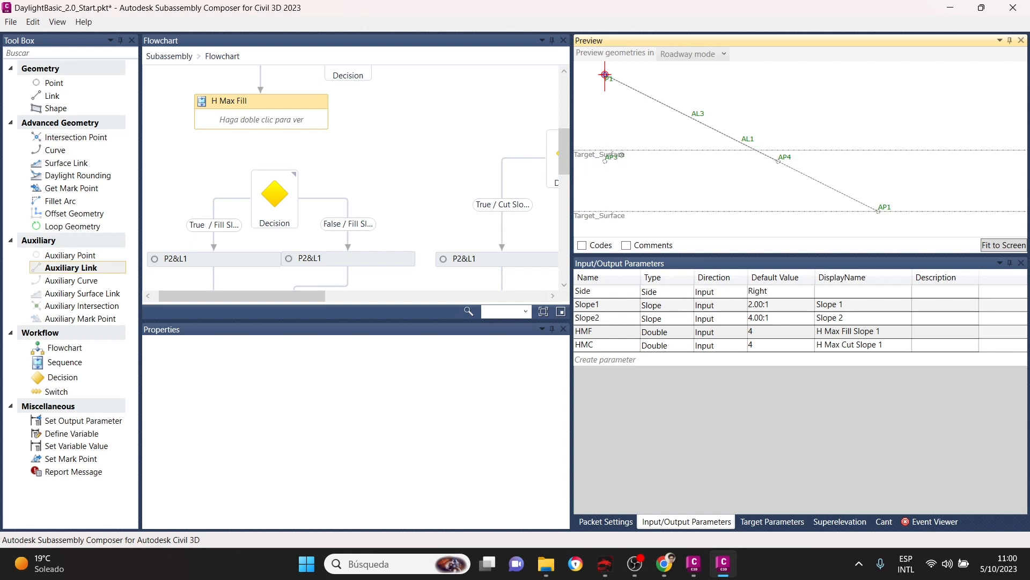
{"action": "left_click_drag", "start_coordinate": [621, 154], "coordinate": [621, 188]}
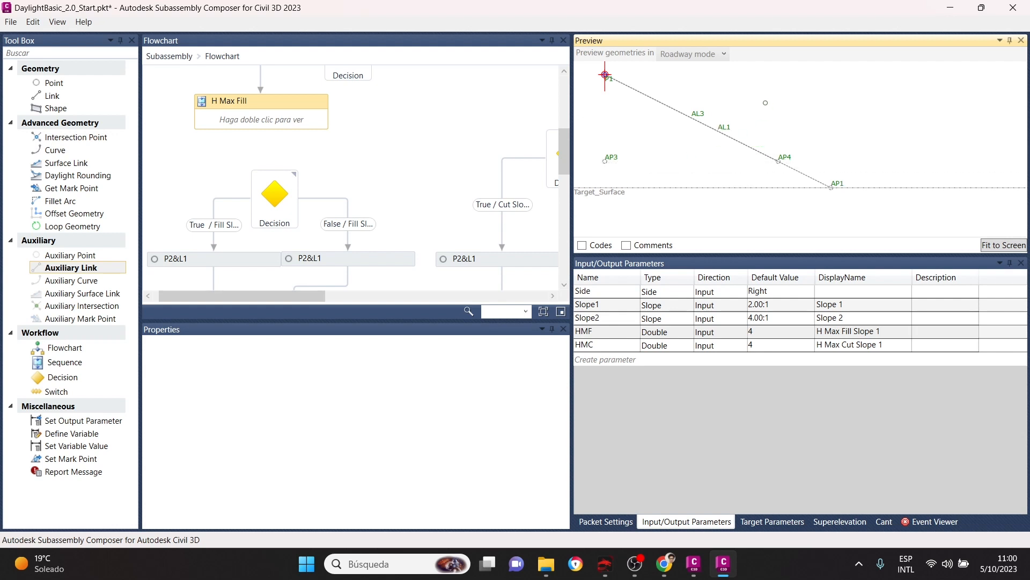
Set the HMF default value to 10 and lower Target_Surface below AP4 in the preview to test the height.
{"action": "left_click", "coordinate": [777, 331]}
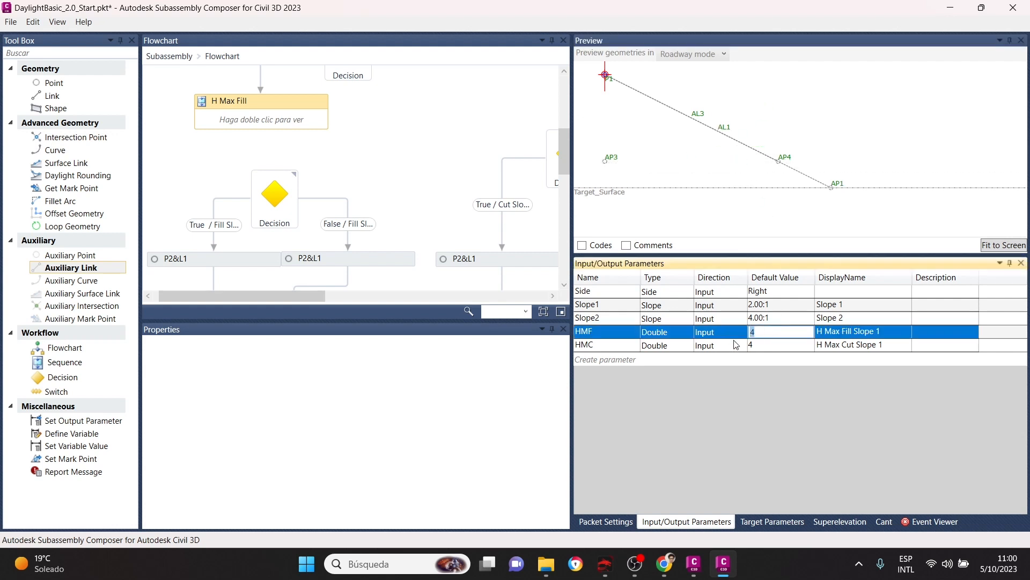
{"action": "type", "text": "10"}
{"action": "left_click", "coordinate": [822, 111]}
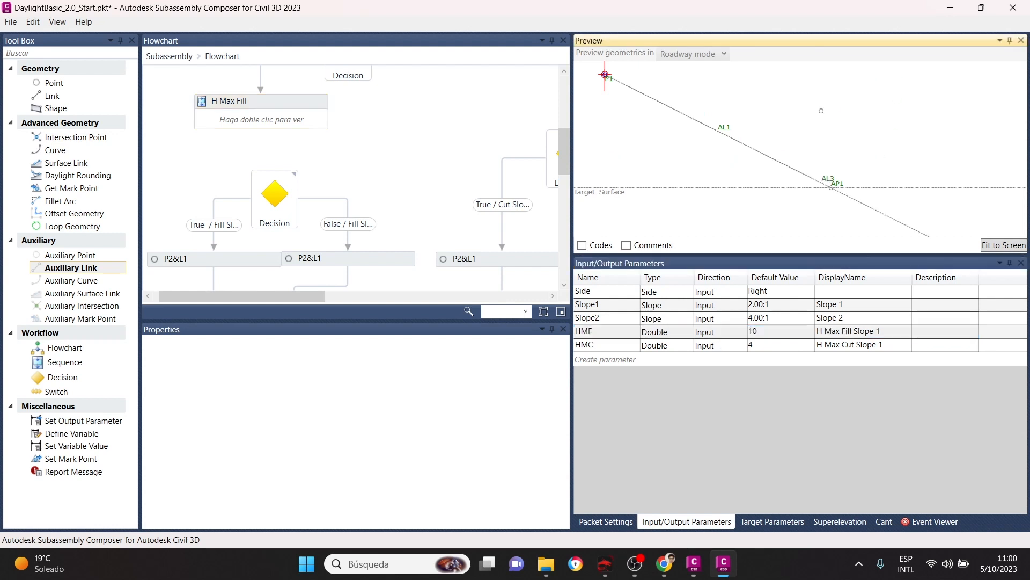
{"action": "scroll", "coordinate": [773, 114], "scroll_direction": "down", "scroll_amount": 5}
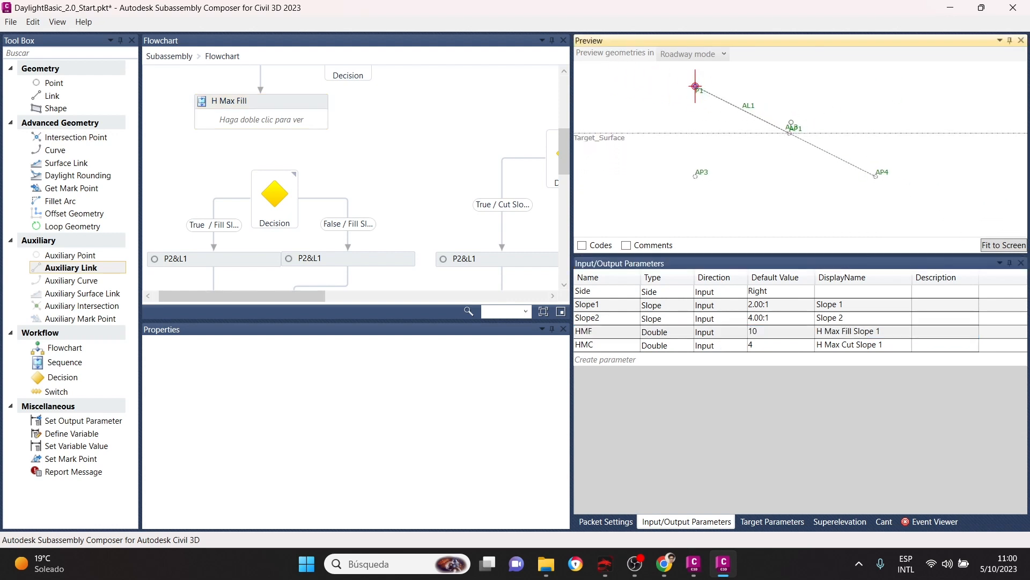
{"action": "left_click_drag", "start_coordinate": [608, 138], "coordinate": [609, 199]}
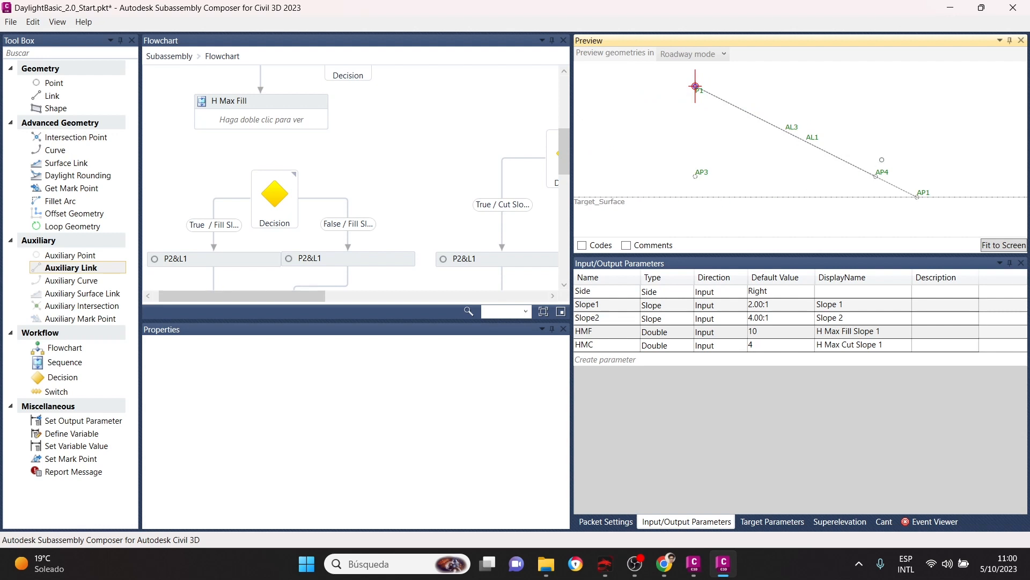
Set the HMF default value to 4 and raise Target_Surface to slightly below AP4 in the preview.
{"action": "left_click", "coordinate": [782, 331]}
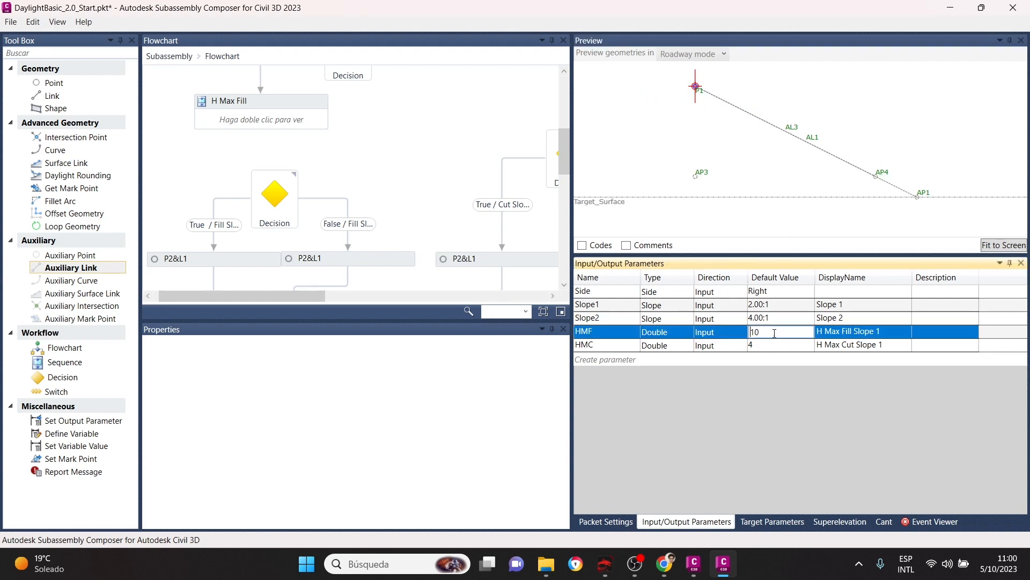
{"action": "type", "text": "4"}
{"action": "left_click", "coordinate": [885, 135]}
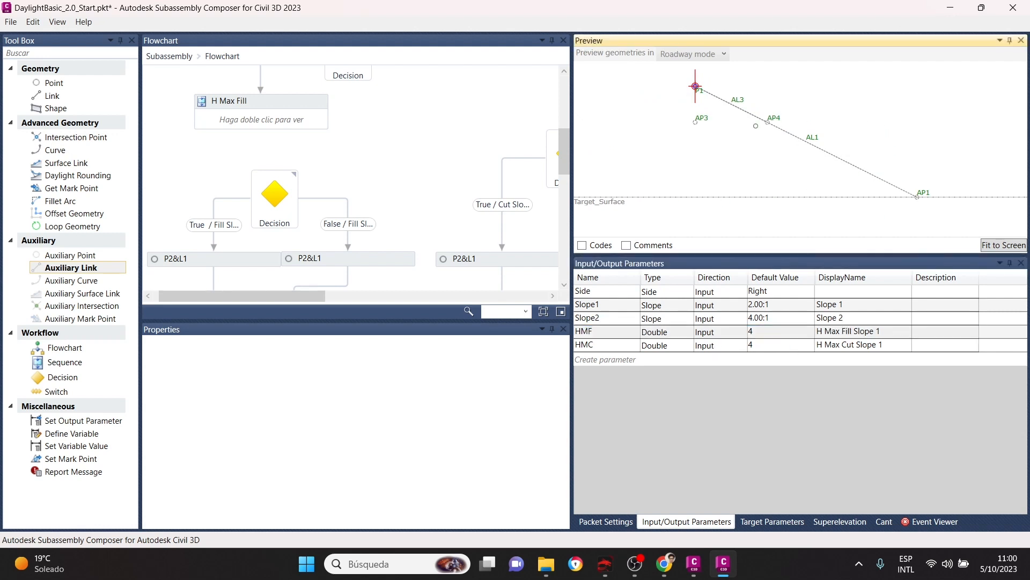
{"action": "left_click_drag", "start_coordinate": [622, 206], "coordinate": [621, 153]}
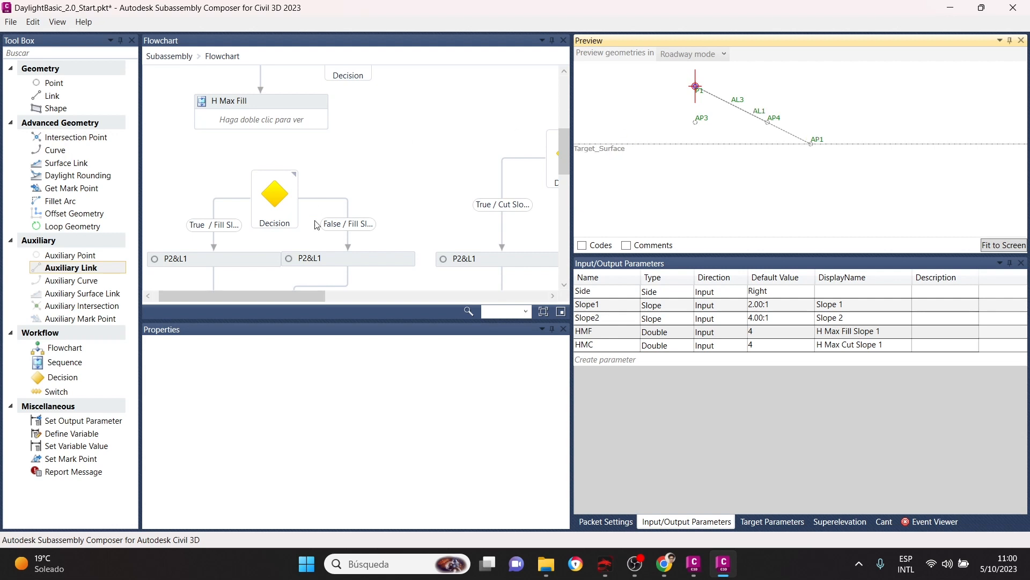
Connect the H Max Fill sequence to the fill slope decision and align that decision beneath the sequence.
{"action": "scroll", "coordinate": [351, 183], "scroll_direction": "down", "scroll_amount": 2}
{"action": "scroll", "coordinate": [354, 184], "scroll_direction": "up", "scroll_amount": 4}
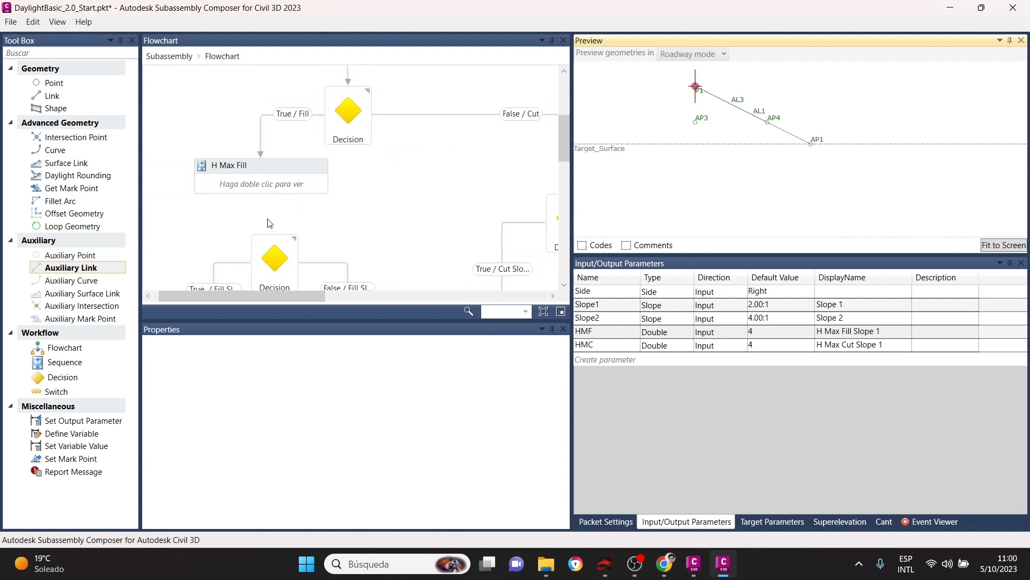
{"action": "left_click_drag", "start_coordinate": [261, 195], "coordinate": [272, 244]}
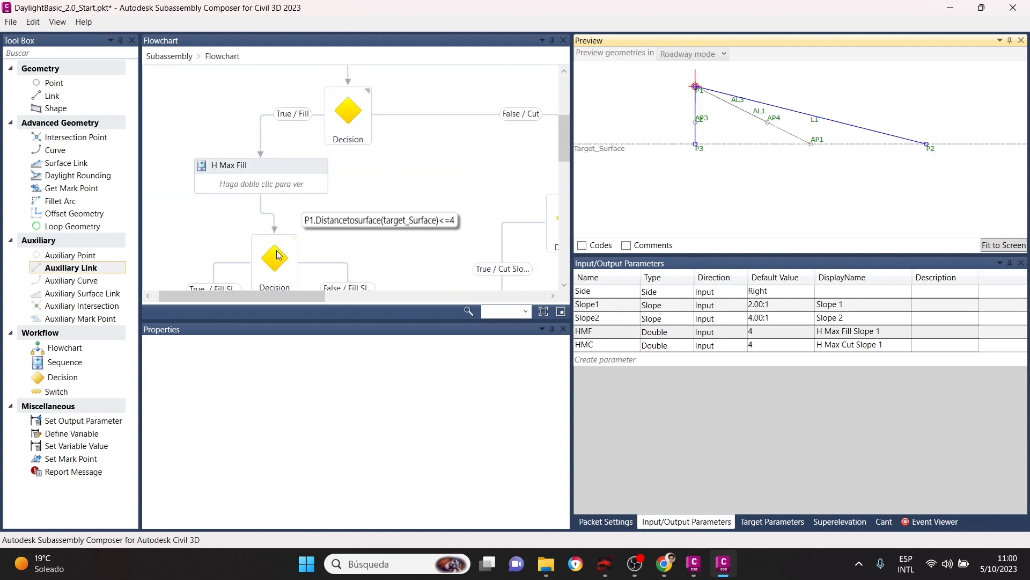
{"action": "left_click", "coordinate": [276, 250]}
{"action": "key", "text": "Right"}
{"action": "key", "text": "Up"}
{"action": "key", "text": "Up"}
{"action": "key", "text": "Up"}
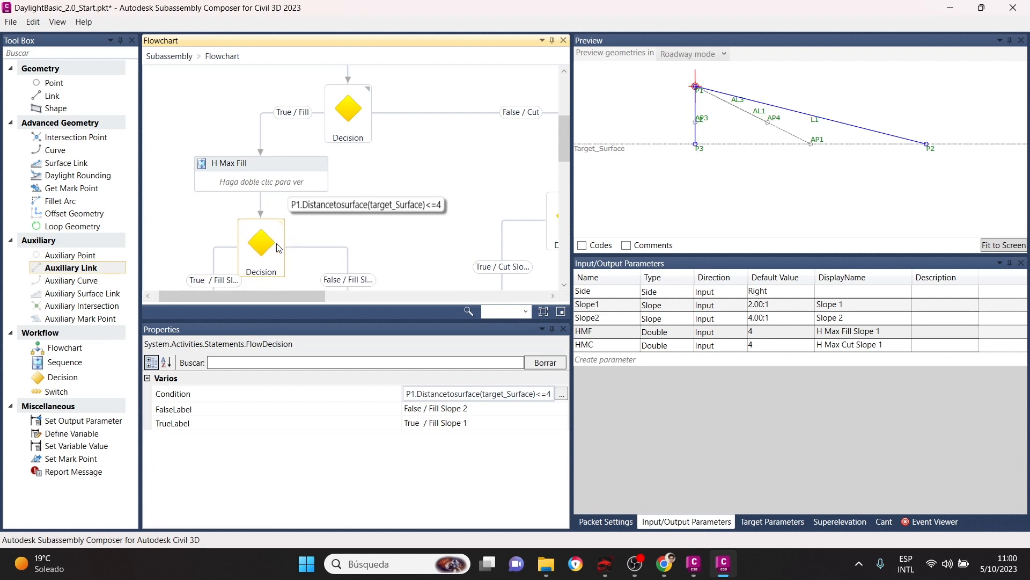
{"action": "key", "text": "Down"}
{"action": "key", "text": "Down"}
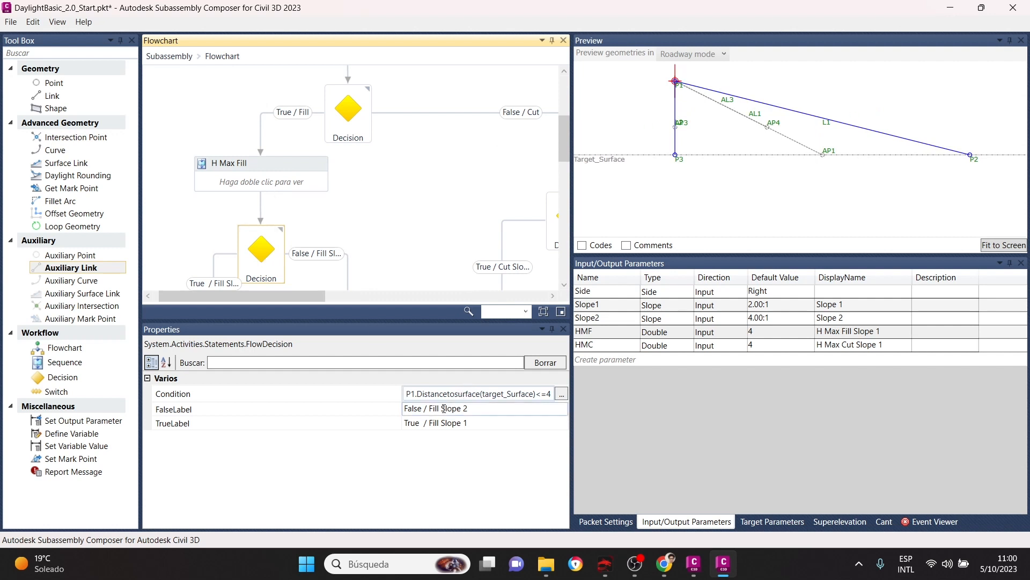
Replace the fill slope decision's condition with Al1.length<=Al3.length.
{"action": "left_click", "coordinate": [407, 394]}
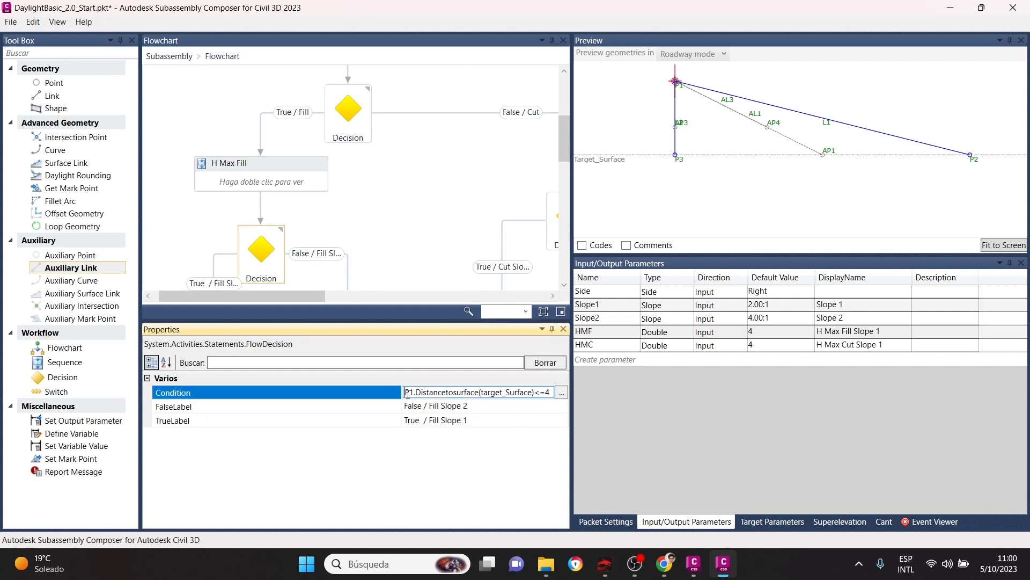
{"action": "left_click_drag", "start_coordinate": [408, 394], "coordinate": [552, 392]}
{"action": "key", "text": "Delete"}
{"action": "left_click", "coordinate": [561, 393]}
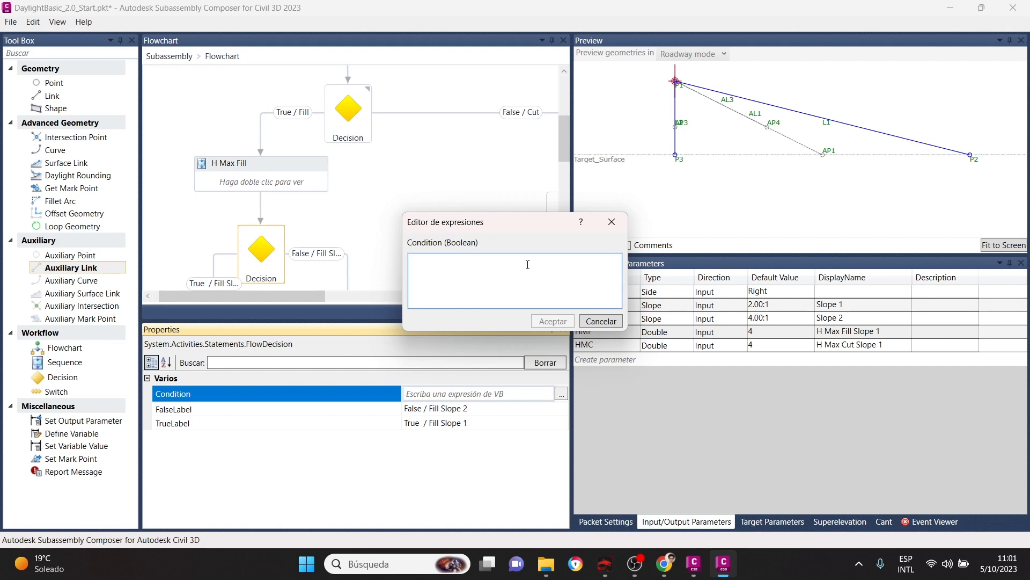
{"action": "type", "text": "Al1.len"}
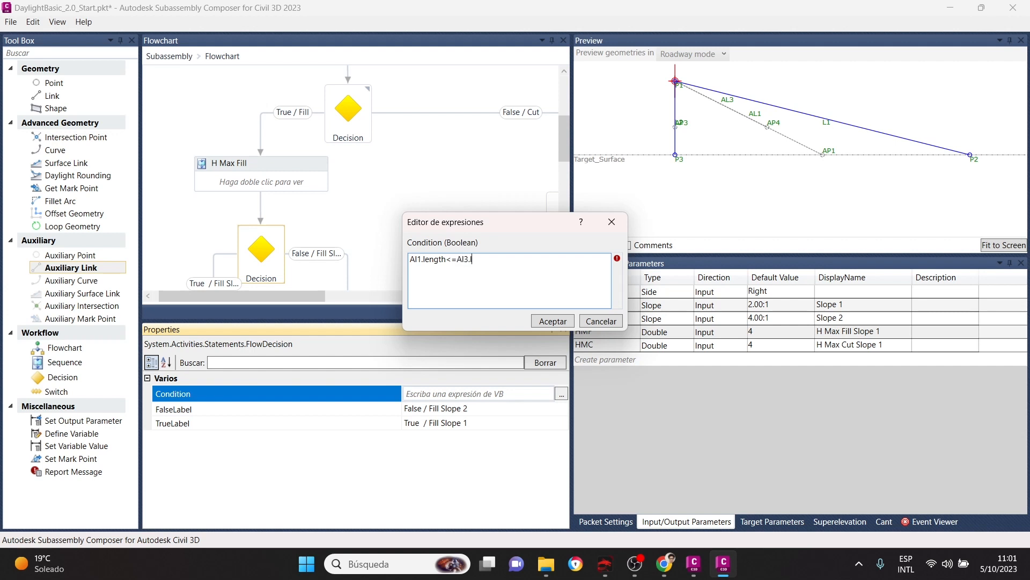
{"action": "type", "text": "gth"}
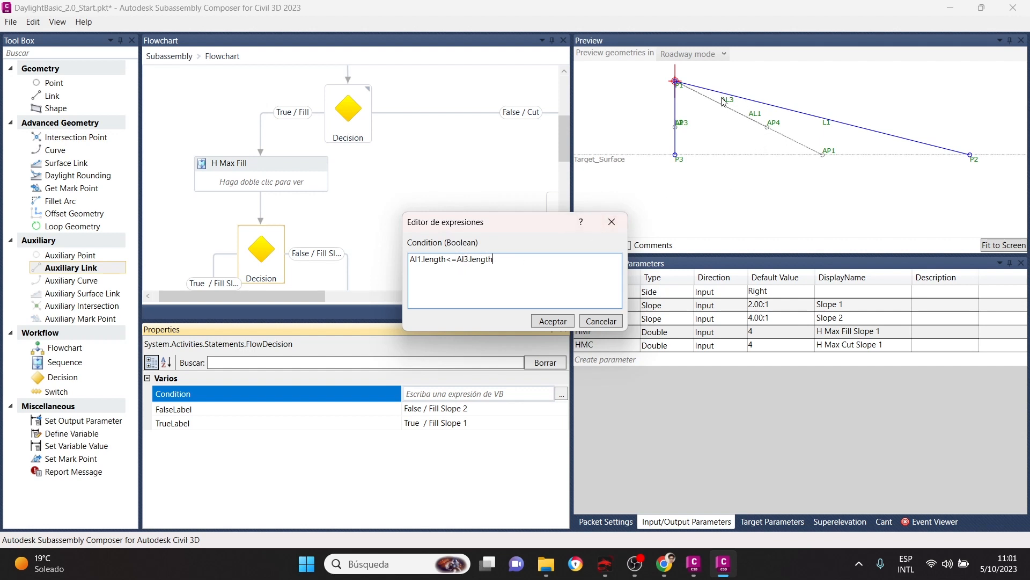
{"action": "left_click", "coordinate": [552, 320]}
Lower Target_Surface slightly further below AP4 in the preview to test the fill slope decision.
{"action": "scroll", "coordinate": [261, 133], "scroll_direction": "down", "scroll_amount": 5}
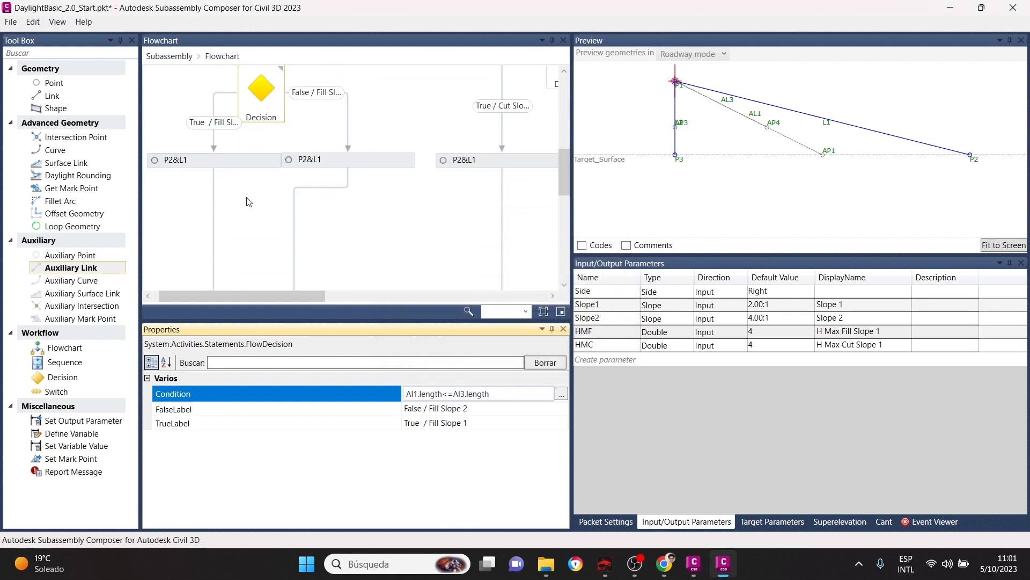
{"action": "left_click", "coordinate": [255, 107]}
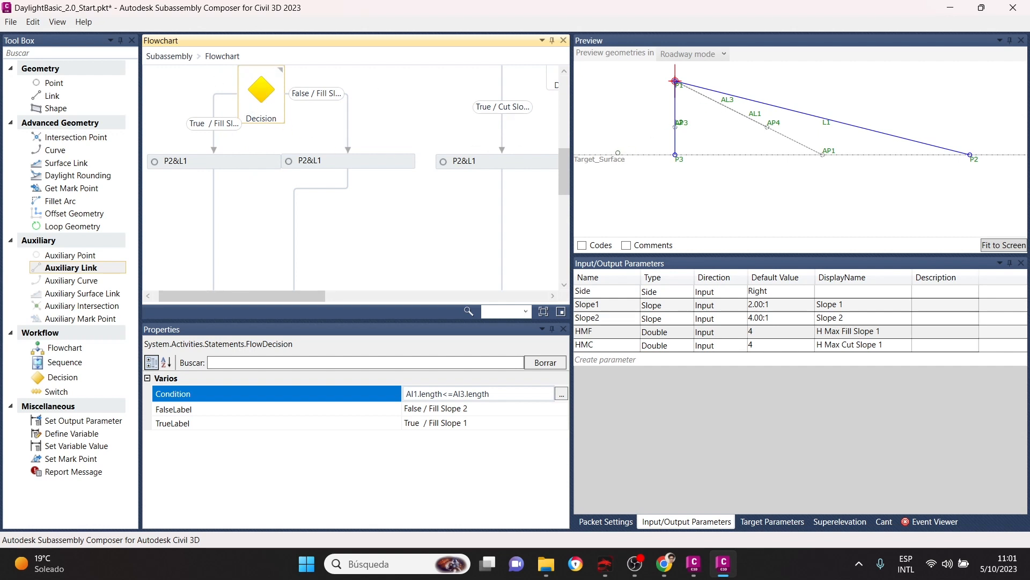
{"action": "left_click_drag", "start_coordinate": [583, 161], "coordinate": [626, 168]}
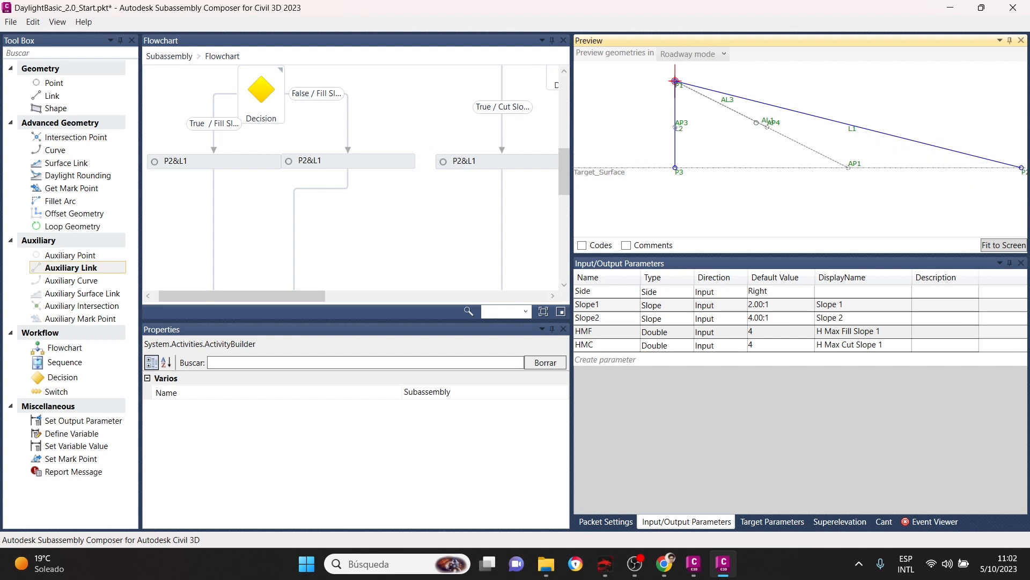
{"action": "scroll", "coordinate": [467, 93], "scroll_direction": "up", "scroll_amount": 2}
{"action": "left_click", "coordinate": [259, 161]}
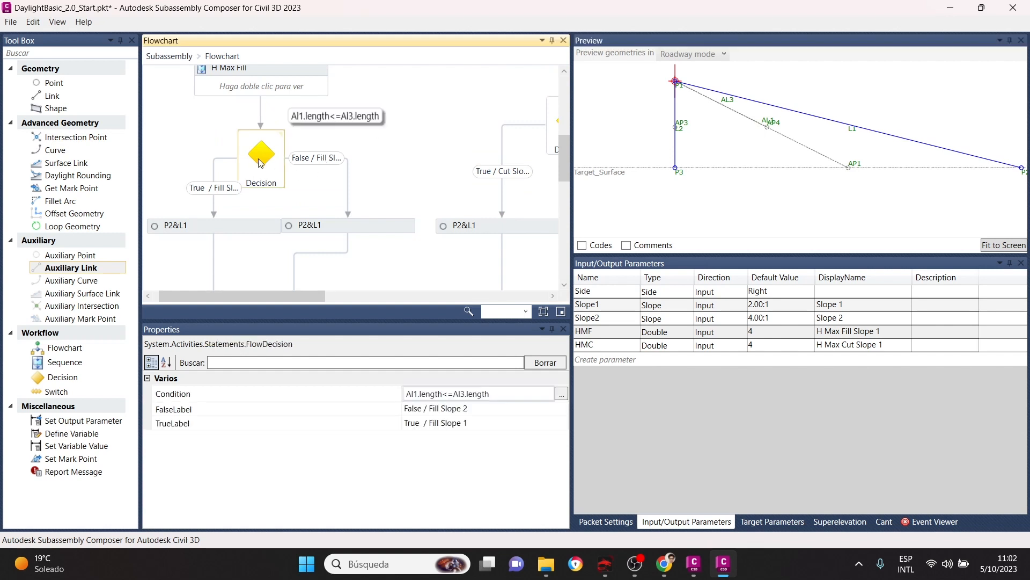
{"action": "scroll", "coordinate": [743, 123], "scroll_direction": "down", "scroll_amount": 1}
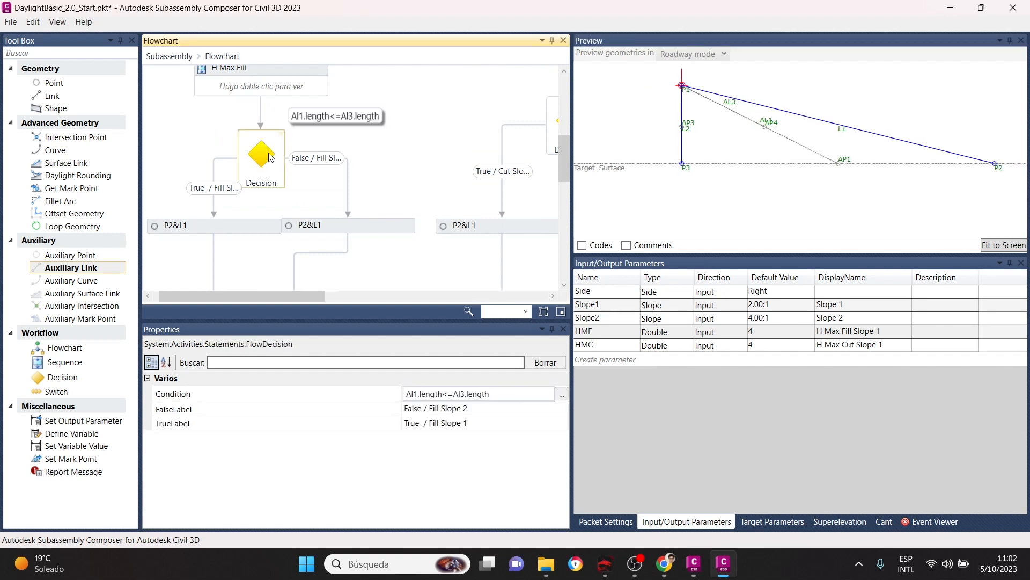
Examine the fill slope decision's condition and the two P2&L1 points on its True and False branches.
{"action": "scroll", "coordinate": [297, 195], "scroll_direction": "up", "scroll_amount": 2}
{"action": "scroll", "coordinate": [298, 194], "scroll_direction": "up", "scroll_amount": 1}
{"action": "scroll", "coordinate": [311, 201], "scroll_direction": "down", "scroll_amount": 3}
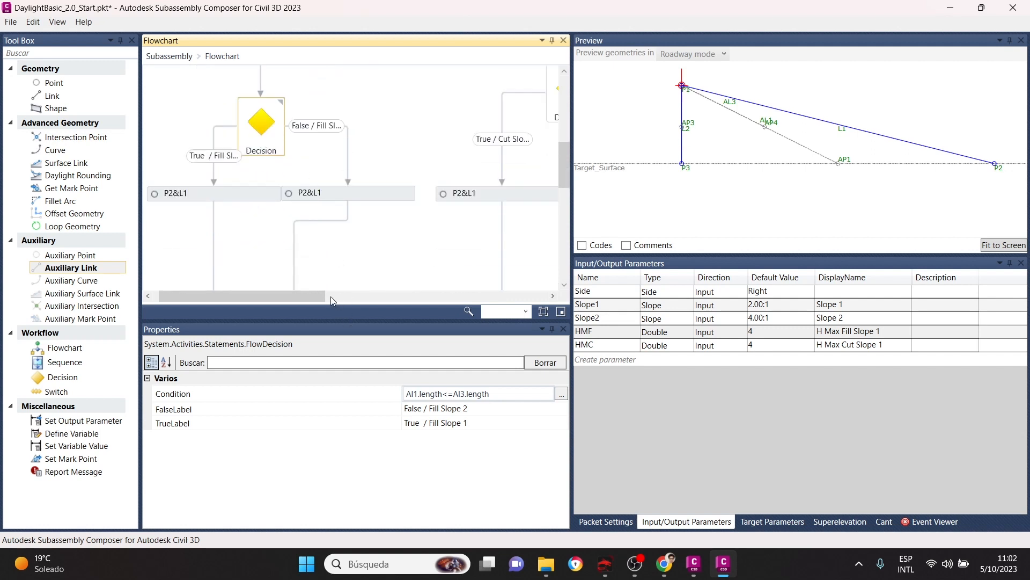
{"action": "scroll", "coordinate": [328, 298], "scroll_direction": "left", "scroll_amount": 1}
{"action": "scroll", "coordinate": [281, 206], "scroll_direction": "up", "scroll_amount": 2}
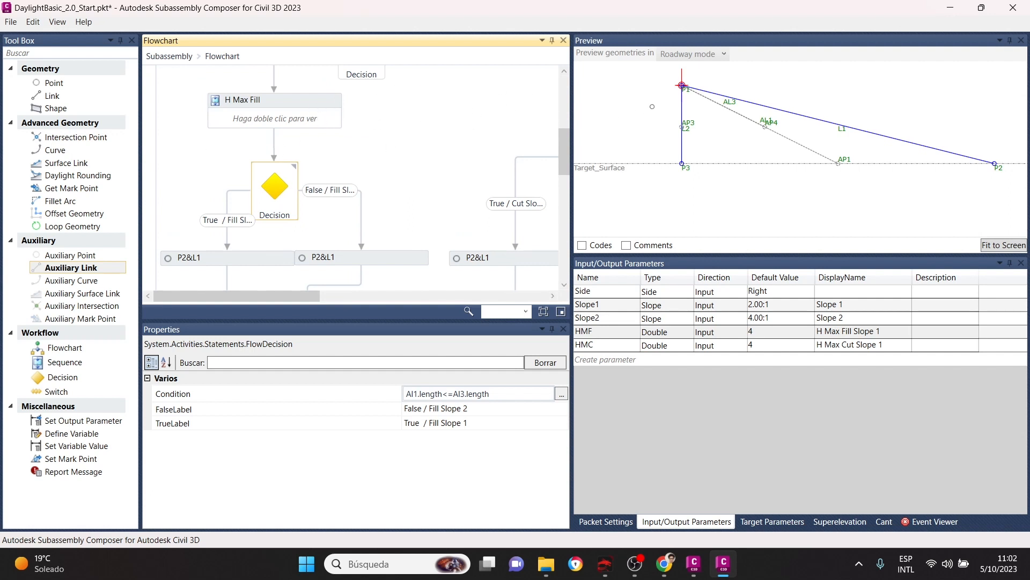
{"action": "scroll", "coordinate": [287, 184], "scroll_direction": "down", "scroll_amount": 3}
{"action": "scroll", "coordinate": [287, 139], "scroll_direction": "up", "scroll_amount": 2}
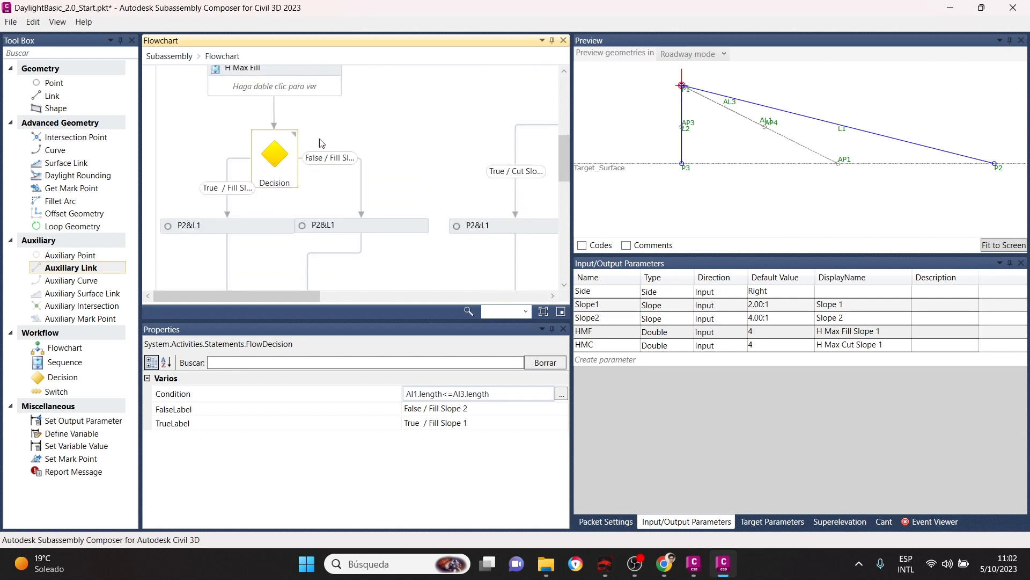
{"action": "scroll", "coordinate": [279, 233], "scroll_direction": "up", "scroll_amount": 1}
{"action": "scroll", "coordinate": [278, 211], "scroll_direction": "down", "scroll_amount": 3}
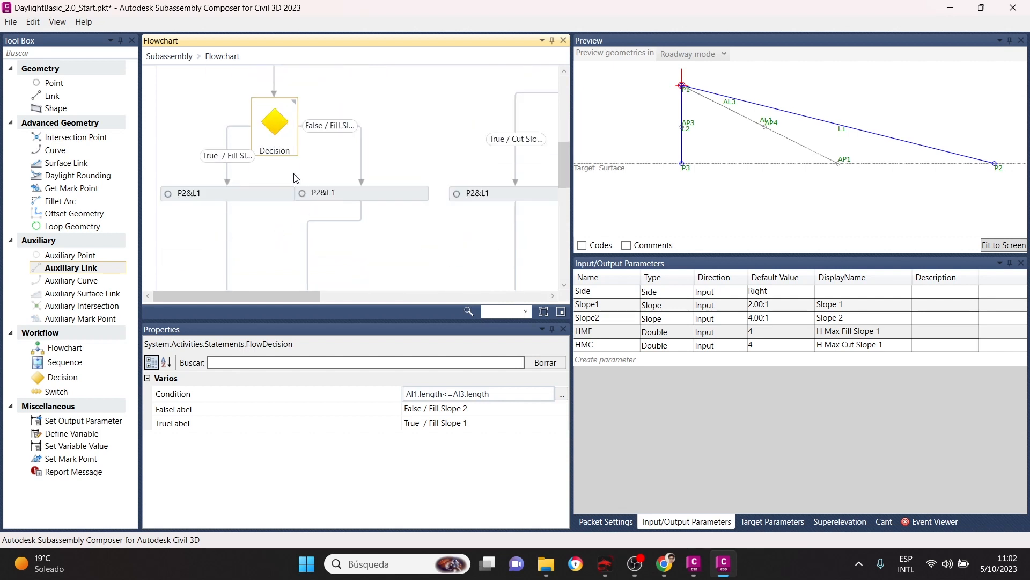
{"action": "left_click", "coordinate": [274, 197]}
{"action": "left_click", "coordinate": [392, 195]}
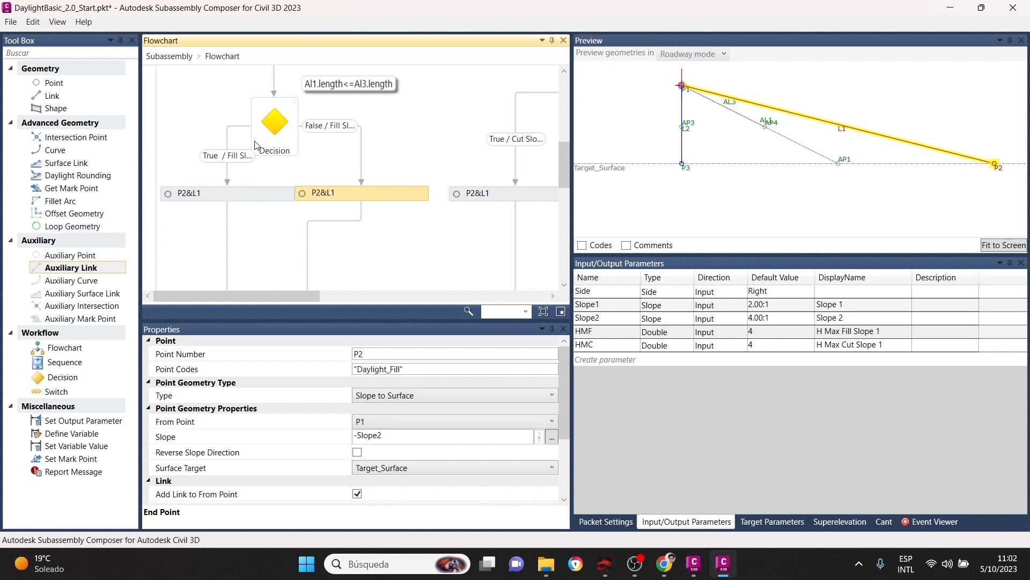
{"action": "left_click", "coordinate": [273, 131]}
{"action": "scroll", "coordinate": [322, 177], "scroll_direction": "down", "scroll_amount": 5}
{"action": "scroll", "coordinate": [316, 170], "scroll_direction": "up", "scroll_amount": 6}
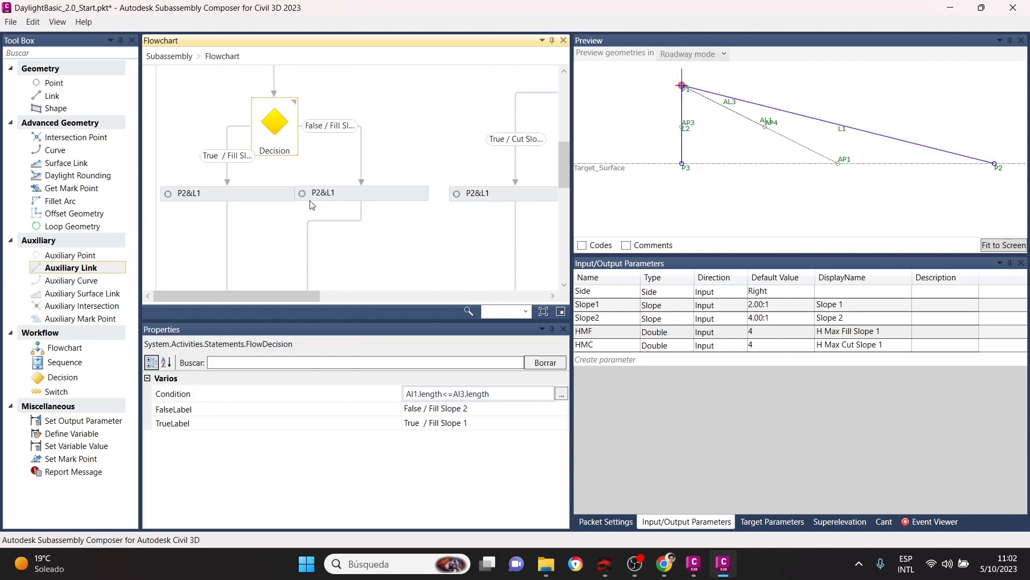
{"action": "mouse_move", "coordinate": [270, 236]}
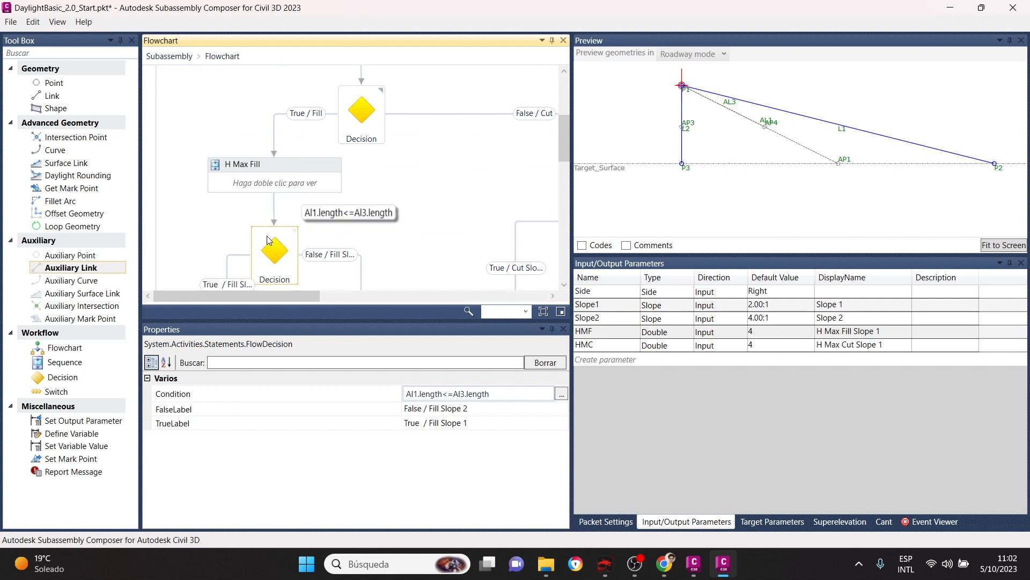
Connect the H Max Cut sequence to the cut slope decision and raise Target_Surface above P1 in the preview.
{"action": "left_click_drag", "start_coordinate": [301, 296], "coordinate": [395, 300]}
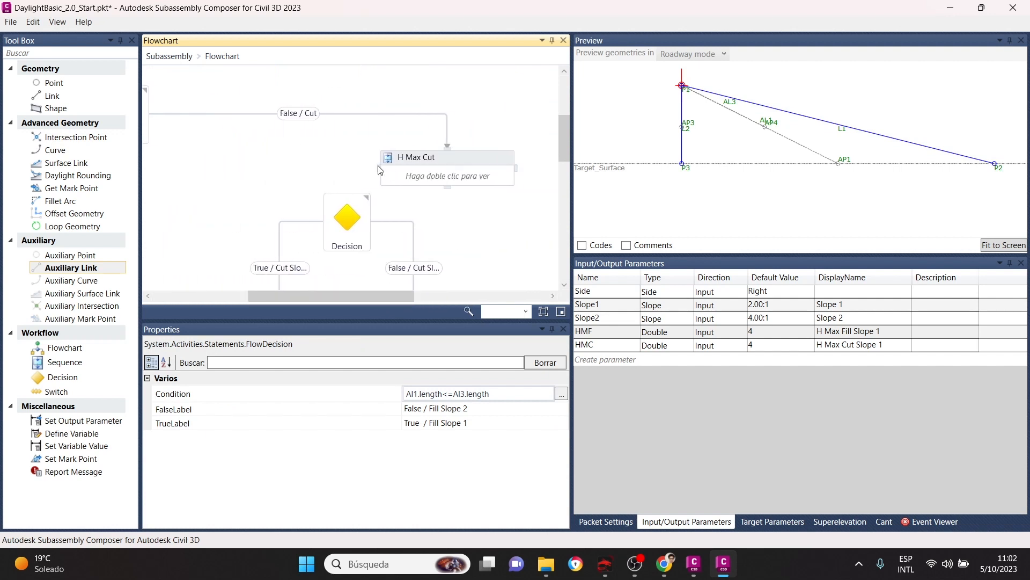
{"action": "mouse_move", "coordinate": [349, 202]}
{"action": "left_click_drag", "start_coordinate": [349, 202], "coordinate": [347, 200]}
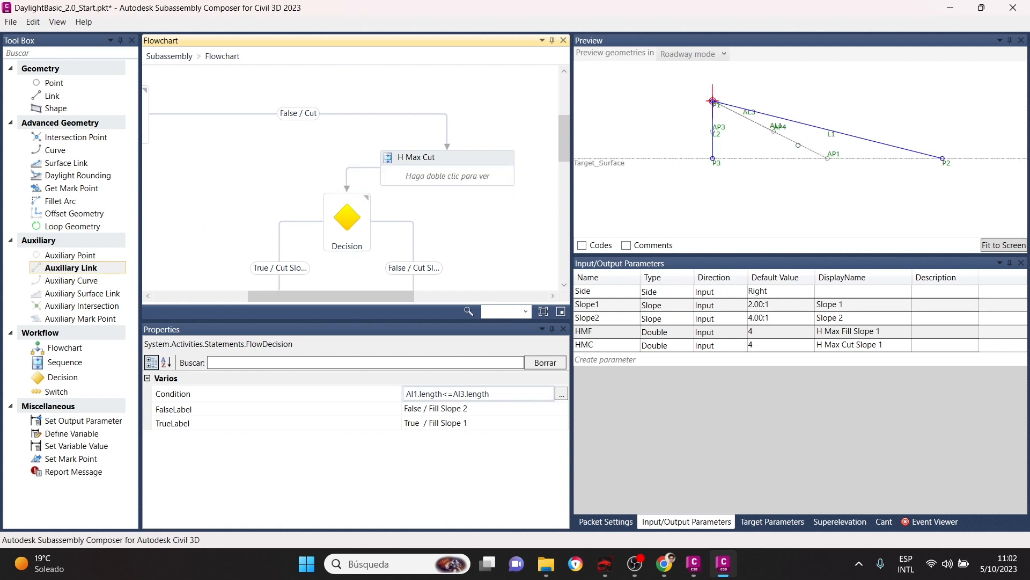
{"action": "left_click_drag", "start_coordinate": [604, 167], "coordinate": [607, 113]}
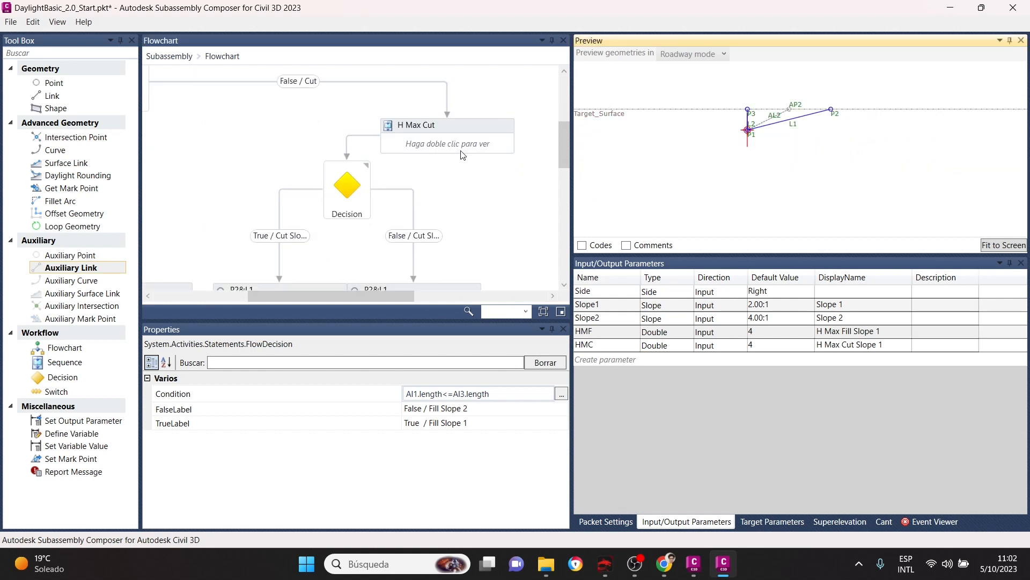
Add auxiliary point AP5 inside the H Max Cut sequence, measured from P1 with the Slope and Delta Y type.
{"action": "double_click", "coordinate": [466, 139]}
{"action": "scroll", "coordinate": [764, 96], "scroll_direction": "up", "scroll_amount": 13}
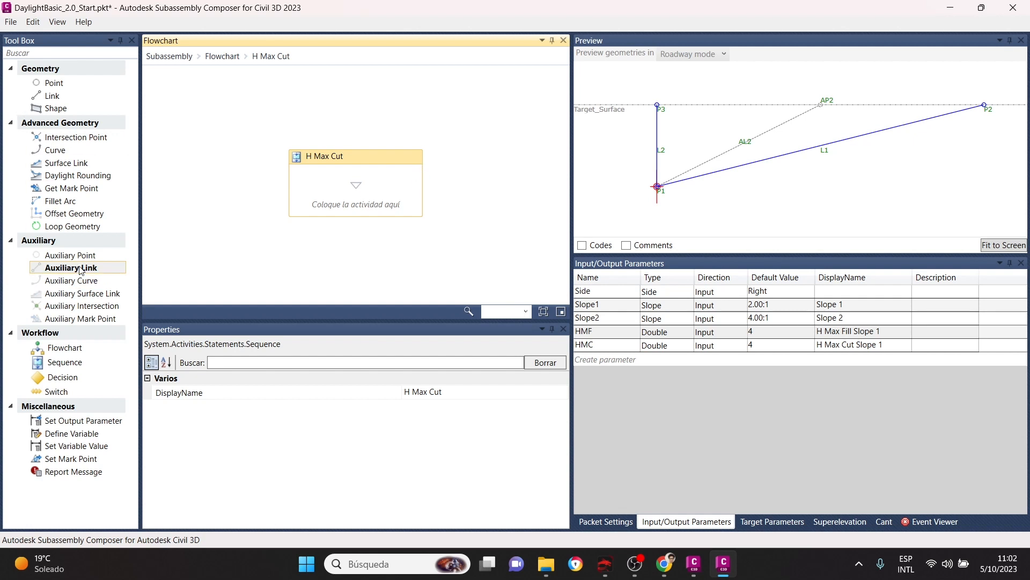
{"action": "left_click_drag", "start_coordinate": [82, 256], "coordinate": [365, 188]}
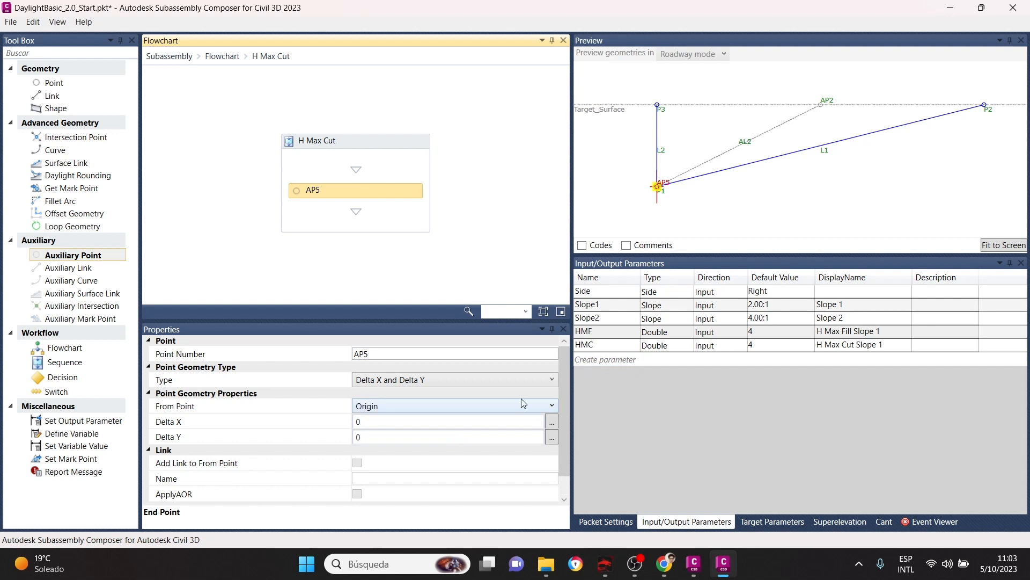
{"action": "left_click", "coordinate": [420, 404]}
{"action": "left_click", "coordinate": [388, 443]}
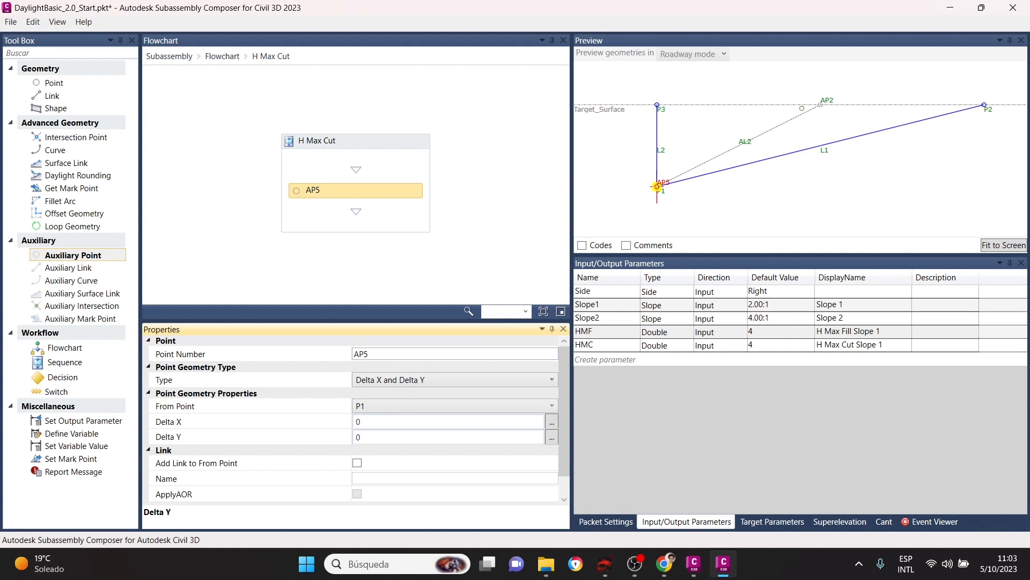
{"action": "left_click", "coordinate": [416, 380]}
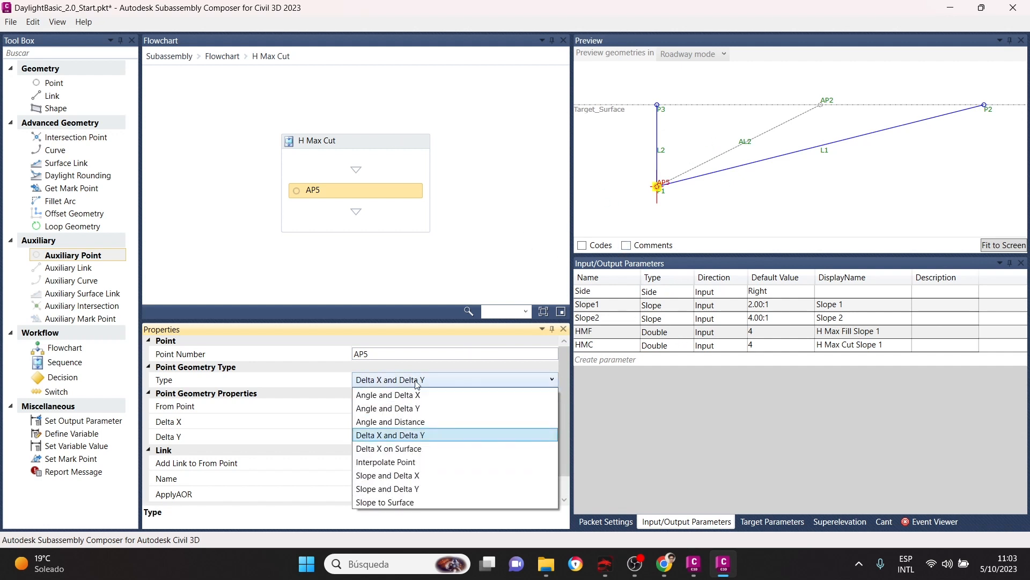
{"action": "left_click", "coordinate": [377, 489]}
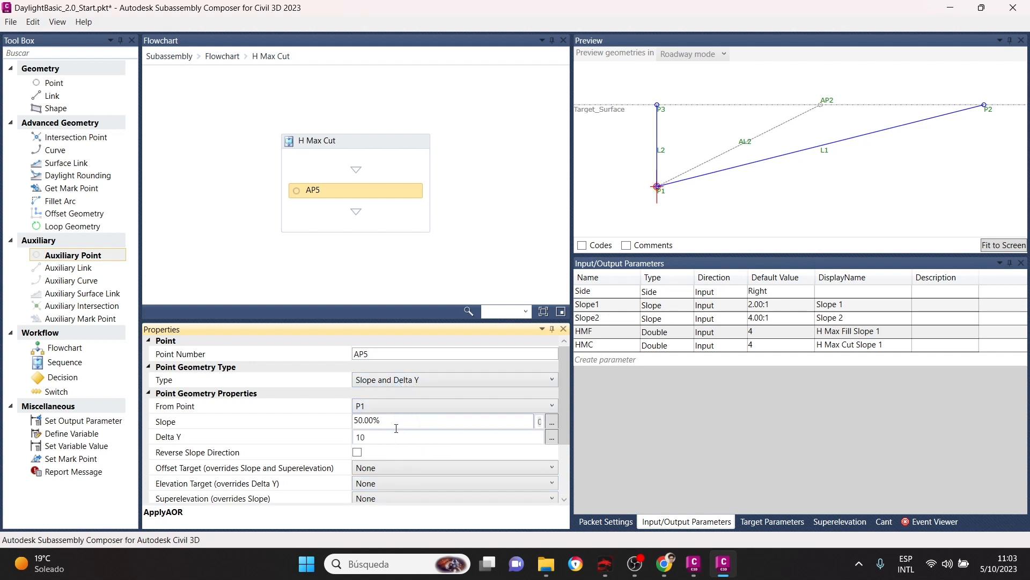
Set AP5's slope to the Slope1 parameter.
{"action": "double_click", "coordinate": [607, 302]}
{"action": "key", "text": "ctrl+c"}
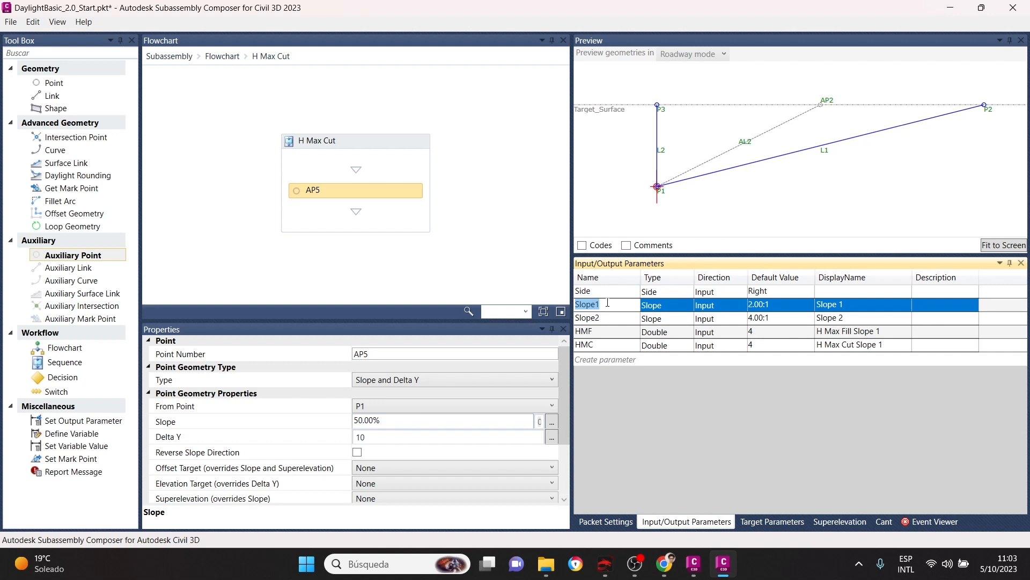
{"action": "left_click", "coordinate": [395, 419]}
{"action": "key", "text": "ctrl+v"}
{"action": "left_click", "coordinate": [388, 442]}
Set AP5's Delta Y to the HMF parameter and add an auxiliary link back to its from point.
{"action": "double_click", "coordinate": [607, 332]}
{"action": "key", "text": "ctrl+c"}
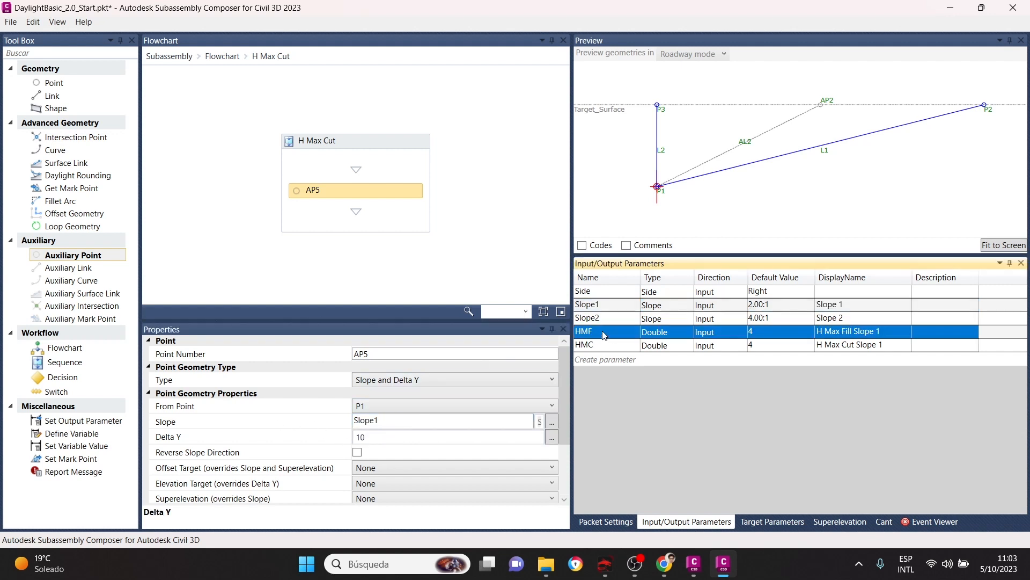
{"action": "left_click", "coordinate": [371, 441]}
{"action": "left_click_drag", "start_coordinate": [391, 435], "coordinate": [321, 438]}
{"action": "key", "text": "ctrl+v"}
{"action": "left_click", "coordinate": [490, 228]}
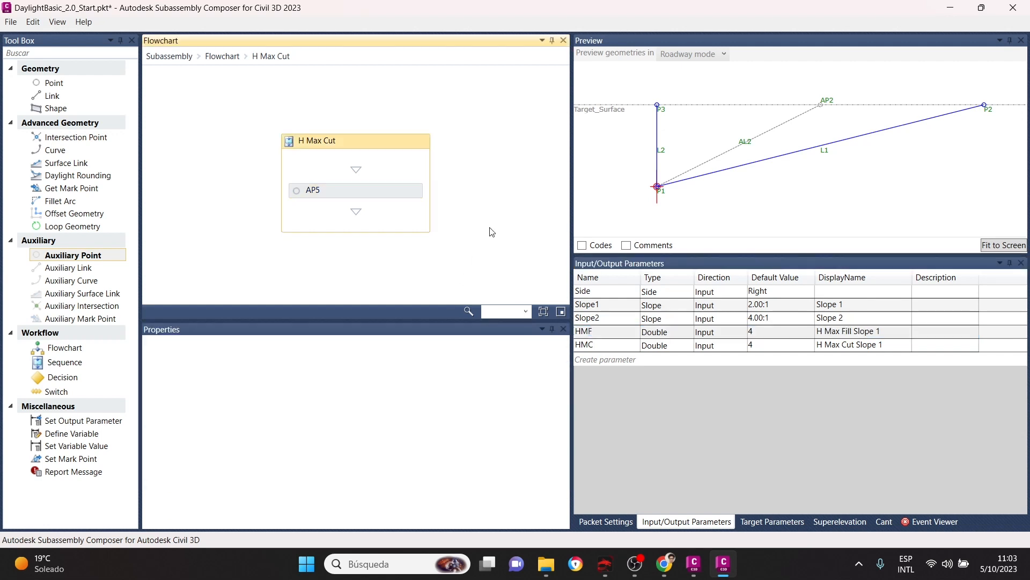
{"action": "left_click", "coordinate": [416, 192]}
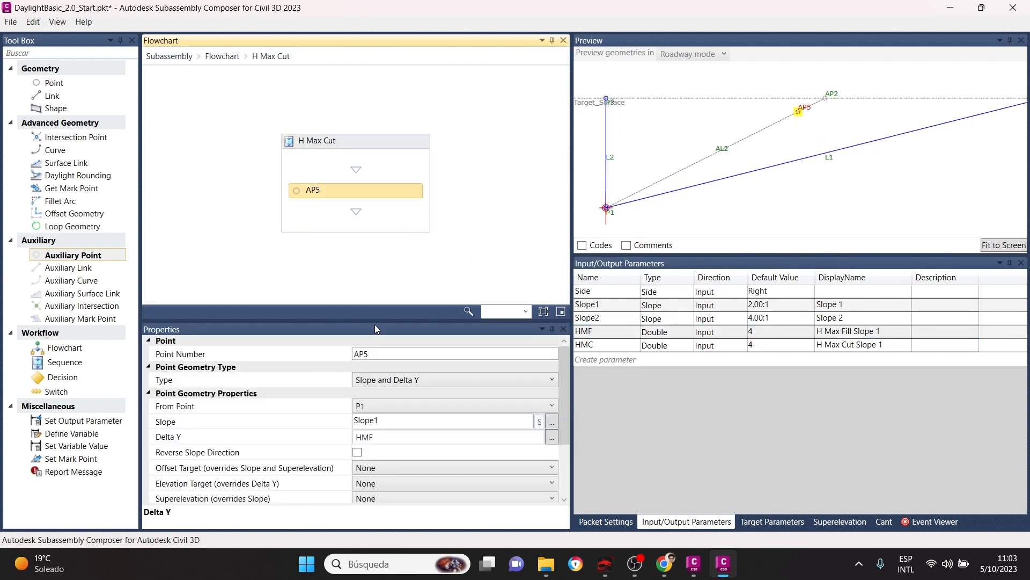
{"action": "scroll", "coordinate": [322, 376], "scroll_direction": "down", "scroll_amount": 2}
{"action": "left_click", "coordinate": [357, 460]}
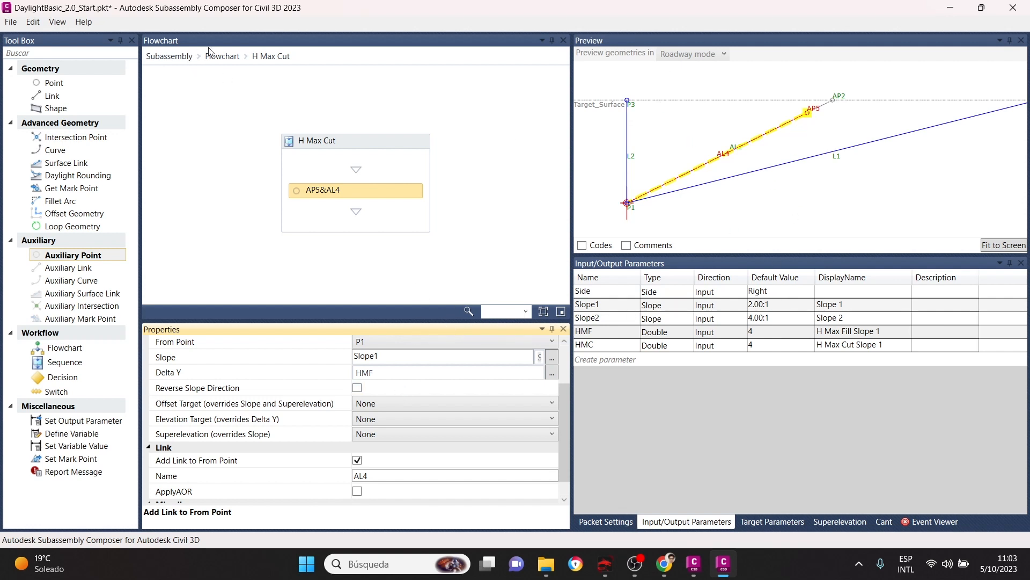
Return to the main flowchart and copy the condition expression of the fill slope decision below H Max Fill.
{"action": "left_click", "coordinate": [222, 56]}
{"action": "scroll", "coordinate": [377, 146], "scroll_direction": "down", "scroll_amount": 3}
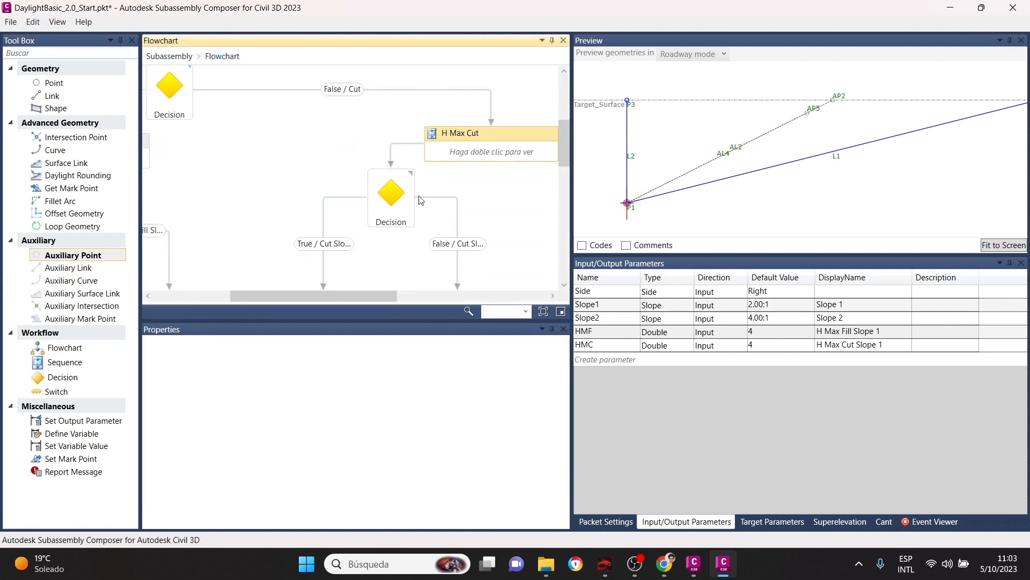
{"action": "left_click_drag", "start_coordinate": [376, 295], "coordinate": [285, 295]}
{"action": "left_click", "coordinate": [290, 215]}
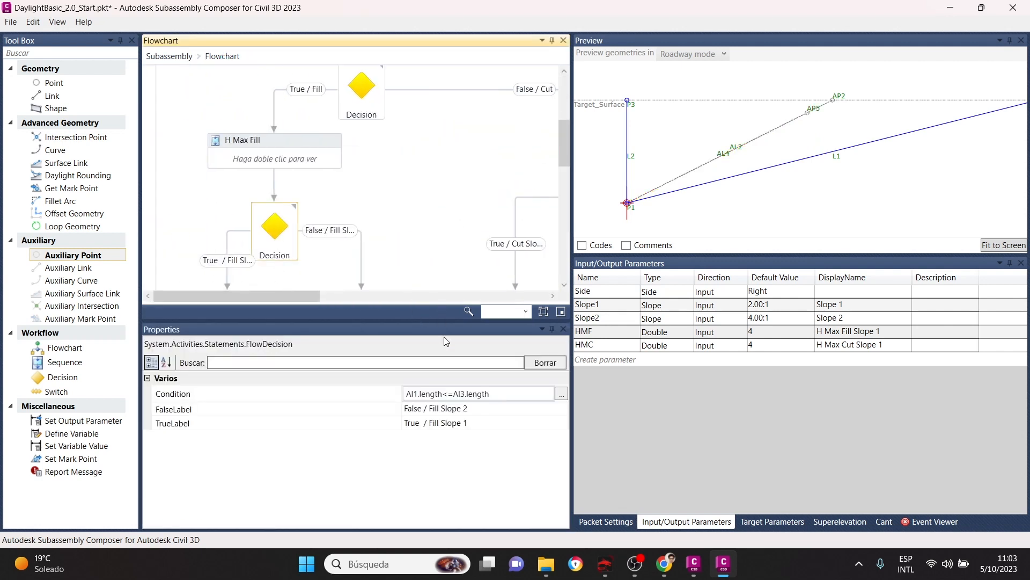
{"action": "left_click", "coordinate": [501, 394]}
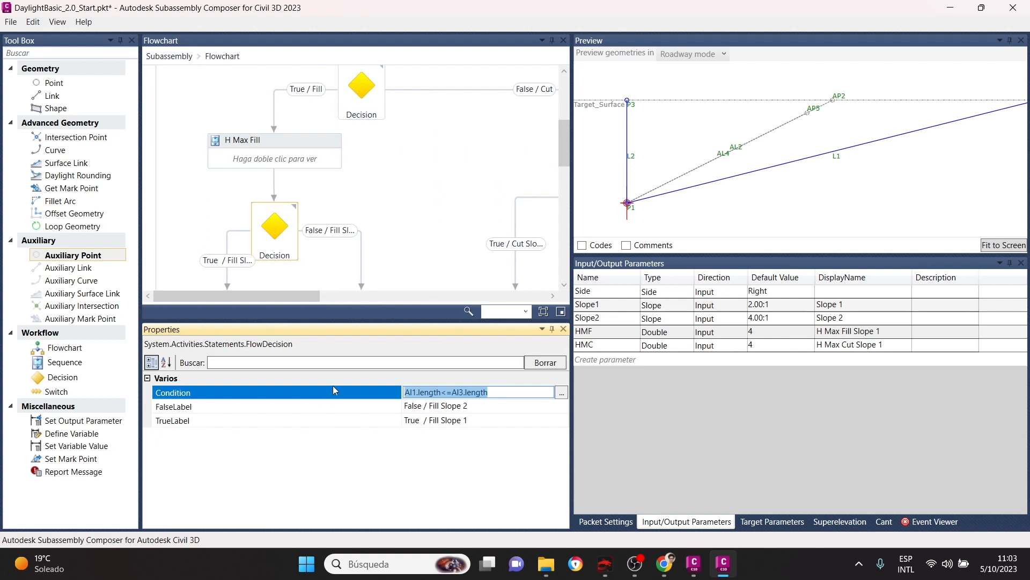
Set the condition of the cut slope decision below H Max Cut to Al2.length<=Al4.length.
{"action": "left_click", "coordinate": [329, 296]}
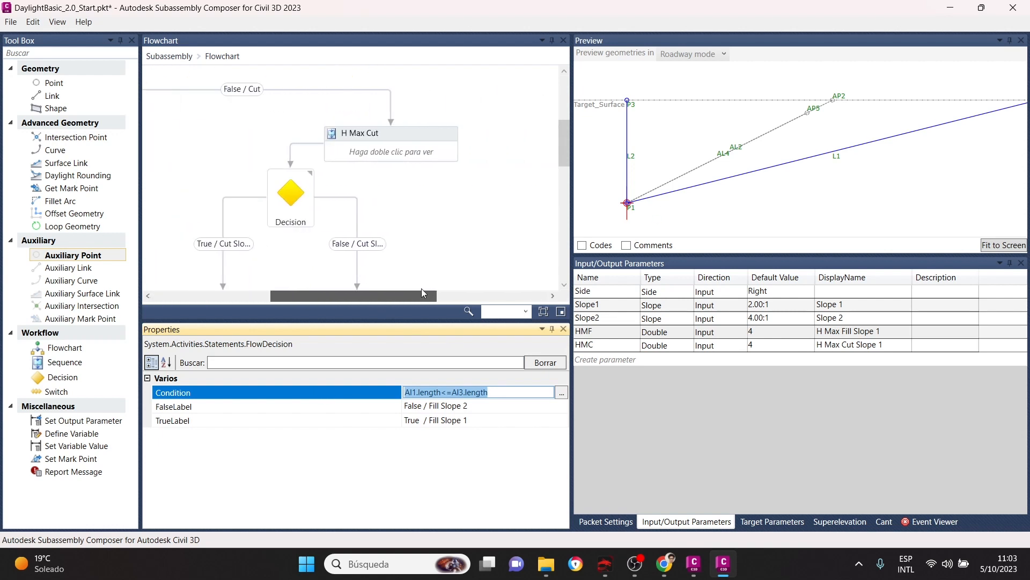
{"action": "left_click", "coordinate": [317, 186]}
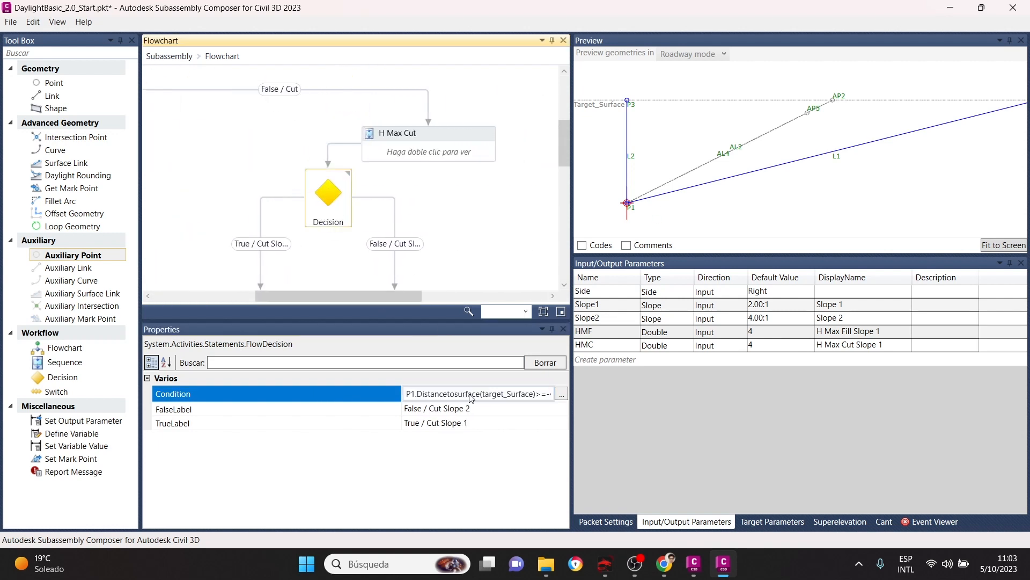
{"action": "left_click", "coordinate": [562, 393]}
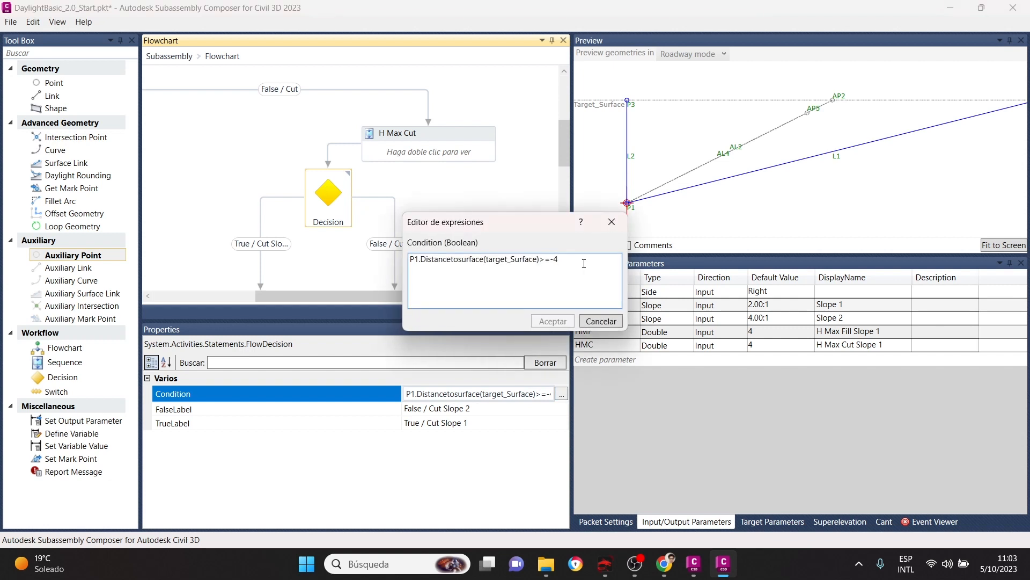
{"action": "left_click_drag", "start_coordinate": [584, 264], "coordinate": [261, 245]}
{"action": "key", "text": "ctrl+v"}
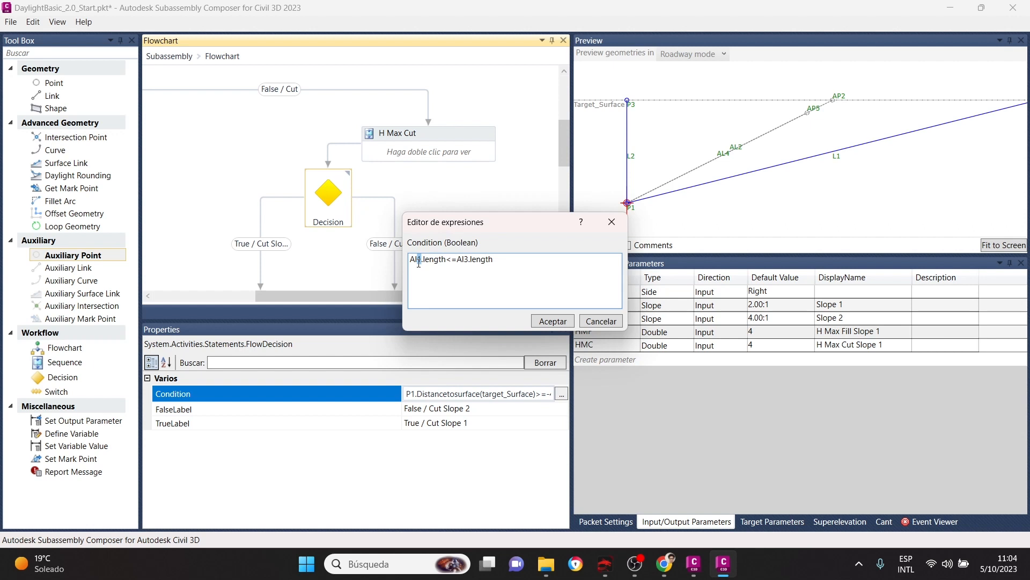
{"action": "type", "text": "2"}
{"action": "left_click", "coordinate": [550, 321]}
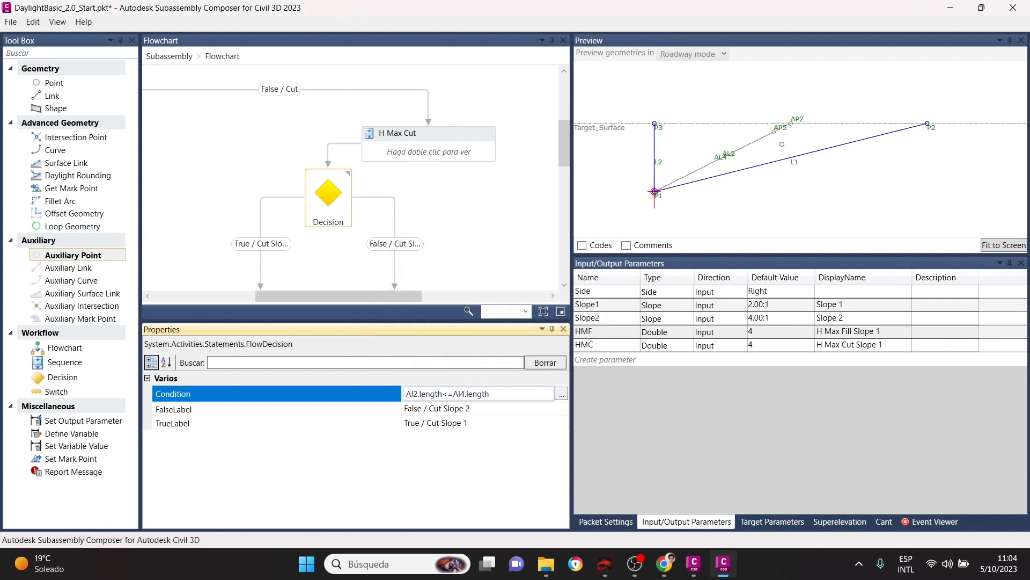
Lower Target_Surface toward P1 in the preview and inspect the true-branch P2&L1 element and the cut decision.
{"action": "left_click_drag", "start_coordinate": [613, 127], "coordinate": [620, 140]}
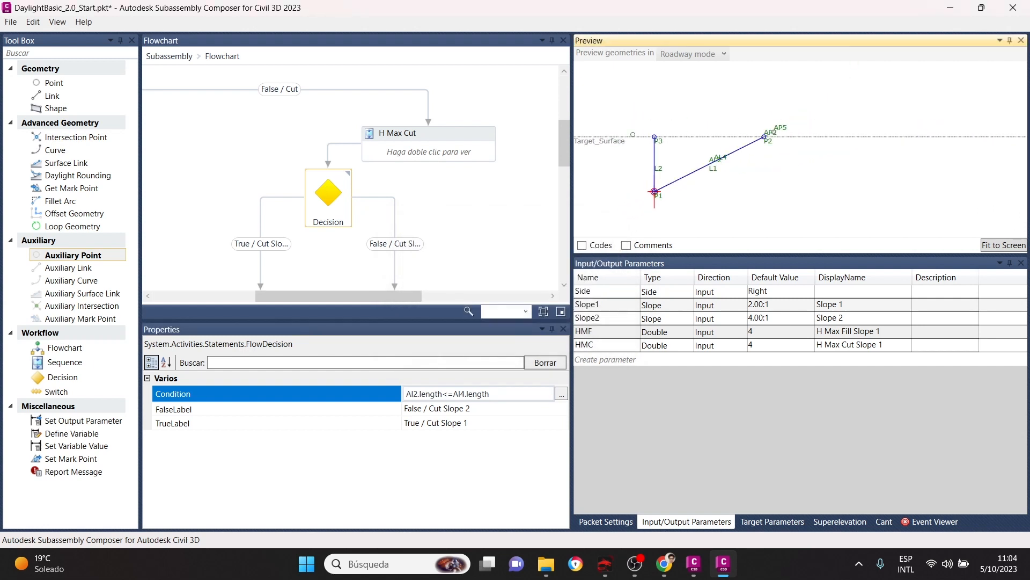
{"action": "scroll", "coordinate": [326, 172], "scroll_direction": "down", "scroll_amount": 3}
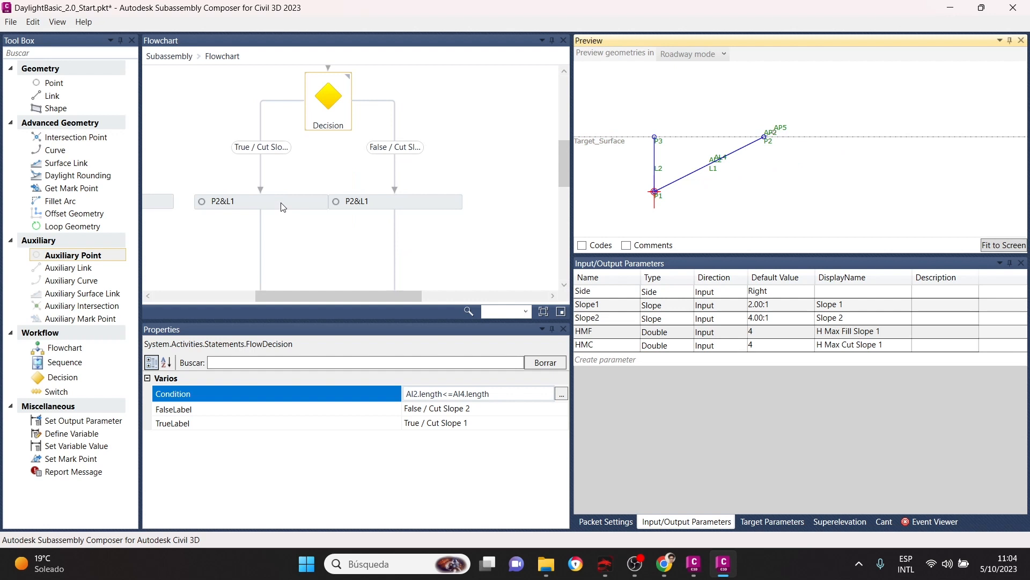
{"action": "left_click", "coordinate": [284, 206]}
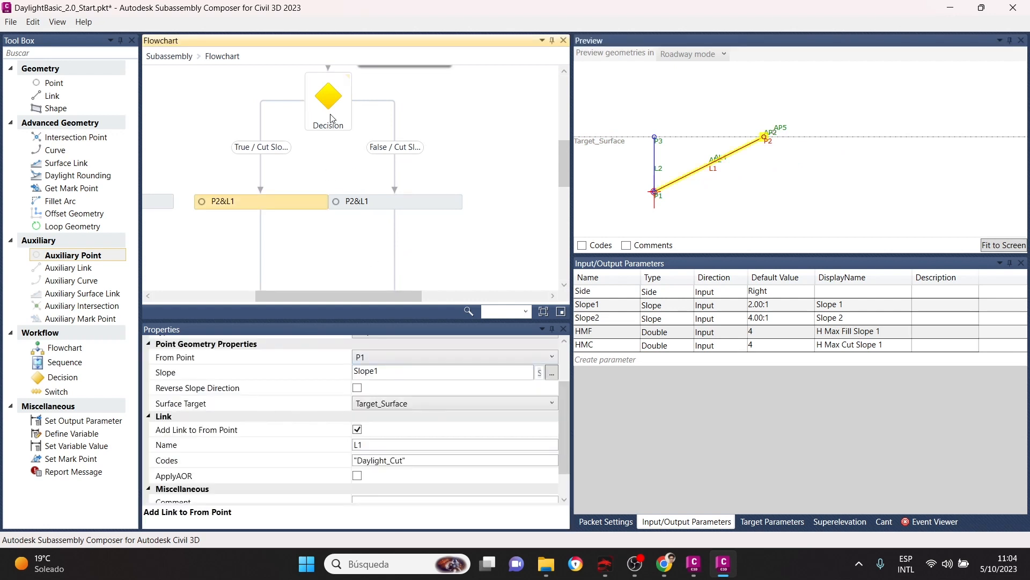
{"action": "scroll", "coordinate": [332, 117], "scroll_direction": "up", "scroll_amount": 3}
{"action": "left_click", "coordinate": [417, 156]}
{"action": "scroll", "coordinate": [866, 95], "scroll_direction": "down", "scroll_amount": 2}
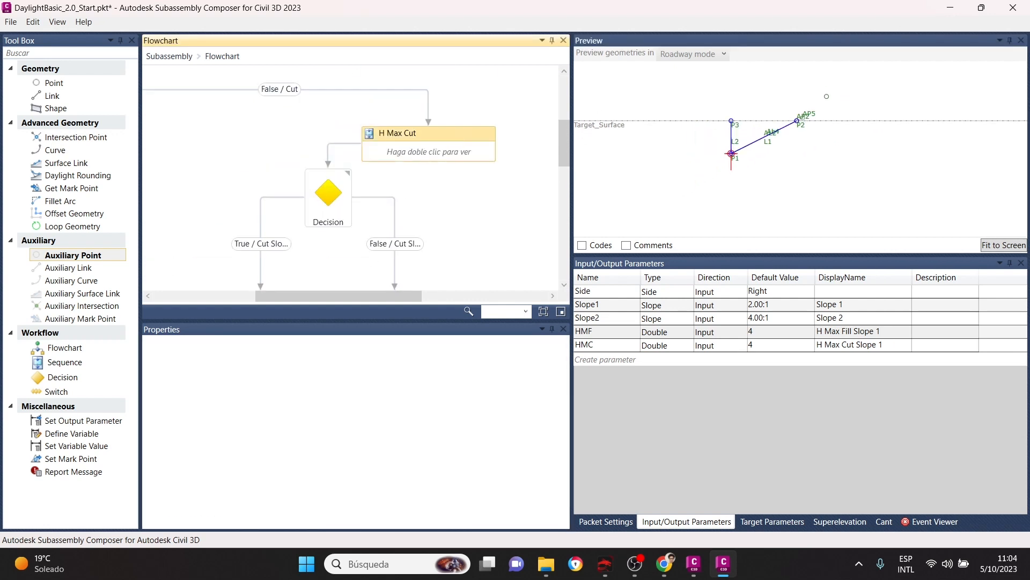
{"action": "left_click", "coordinate": [328, 195]}
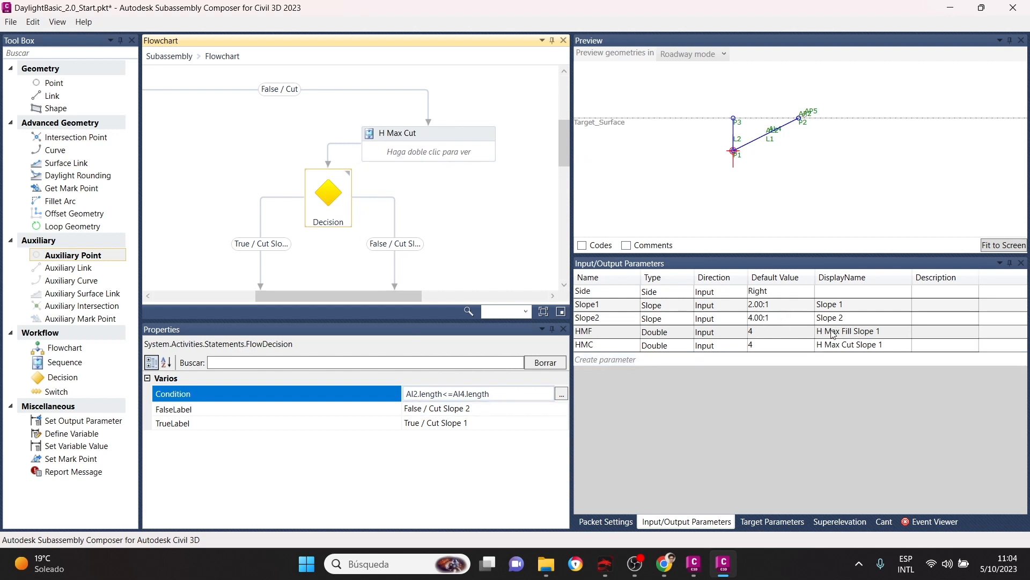
Raise Target_Surface in the preview to test the Cut Slope 2 branch and look over the rest of the flowchart.
{"action": "scroll", "coordinate": [433, 170], "scroll_direction": "down", "scroll_amount": 5}
{"action": "scroll", "coordinate": [433, 170], "scroll_direction": "up", "scroll_amount": 5}
{"action": "left_click_drag", "start_coordinate": [611, 116], "coordinate": [609, 79]}
{"action": "scroll", "coordinate": [609, 80], "scroll_direction": "up", "scroll_amount": 1}
{"action": "scroll", "coordinate": [605, 140], "scroll_direction": "down", "scroll_amount": 4}
{"action": "scroll", "coordinate": [462, 157], "scroll_direction": "down", "scroll_amount": 2}
{"action": "scroll", "coordinate": [795, 87], "scroll_direction": "up", "scroll_amount": 1}
{"action": "scroll", "coordinate": [851, 92], "scroll_direction": "down", "scroll_amount": 1}
{"action": "scroll", "coordinate": [871, 86], "scroll_direction": "down", "scroll_amount": 1}
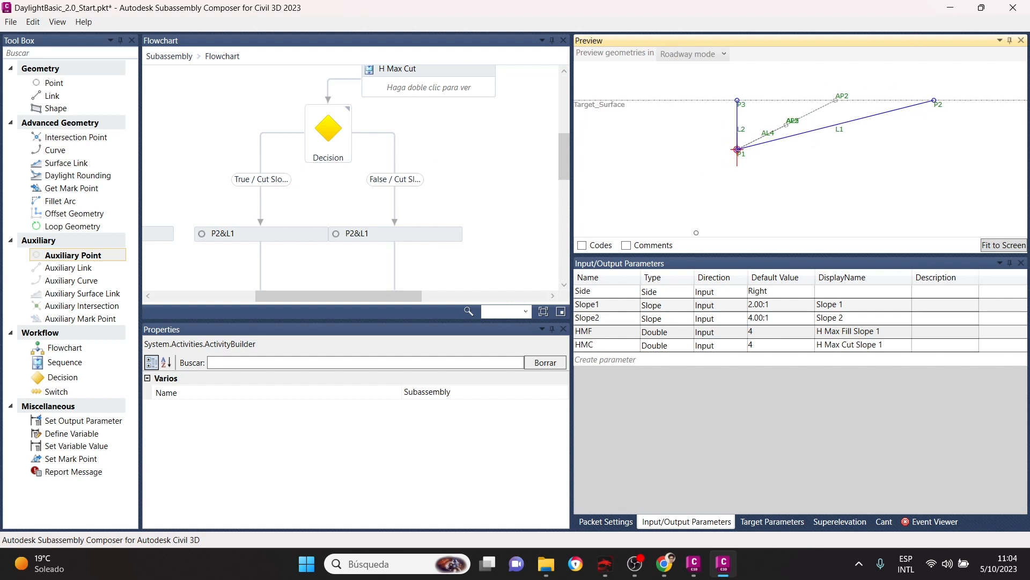
{"action": "left_click", "coordinate": [588, 250]}
{"action": "left_click", "coordinate": [585, 249]}
{"action": "scroll", "coordinate": [532, 102], "scroll_direction": "down", "scroll_amount": 5}
{"action": "scroll", "coordinate": [665, 143], "scroll_direction": "up", "scroll_amount": 1}
{"action": "scroll", "coordinate": [553, 199], "scroll_direction": "down", "scroll_amount": 3}
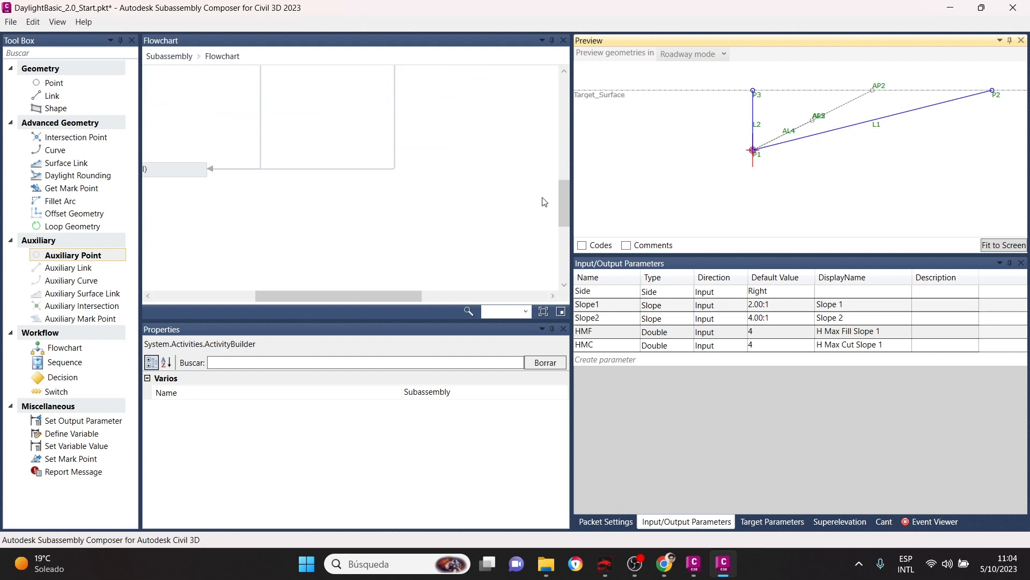
{"action": "scroll", "coordinate": [553, 199], "scroll_direction": "down", "scroll_amount": 2}
{"action": "scroll", "coordinate": [623, 205], "scroll_direction": "up", "scroll_amount": 1}
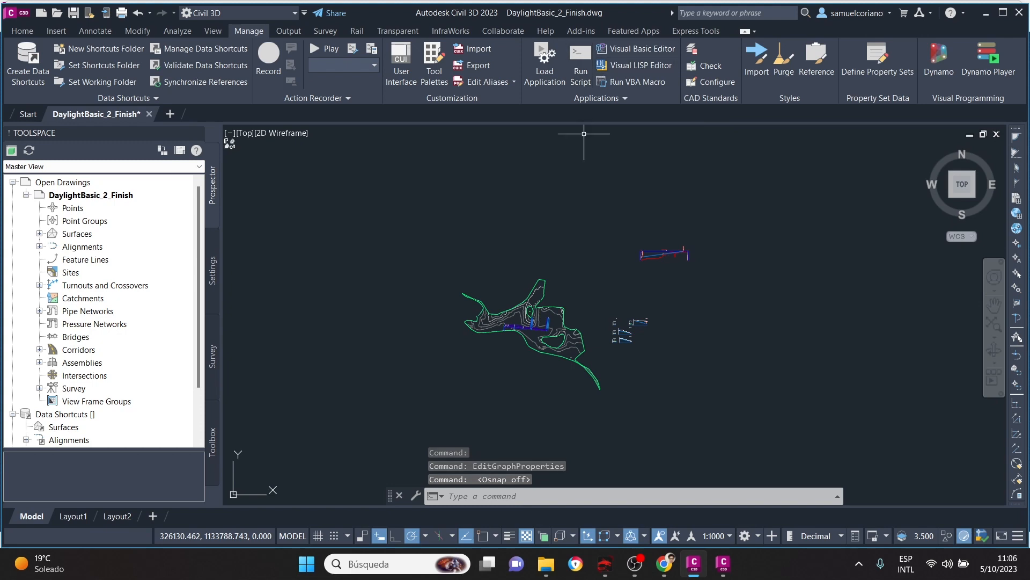
In the Civil 3D drawing DaylightBasic_2_Finish, examine the fill slopes and vertical heights in the 0+040.00 section view.
{"action": "scroll", "coordinate": [590, 301], "scroll_direction": "up", "scroll_amount": 5}
{"action": "scroll", "coordinate": [490, 214], "scroll_direction": "up", "scroll_amount": 2}
{"action": "scroll", "coordinate": [515, 247], "scroll_direction": "down", "scroll_amount": 6}
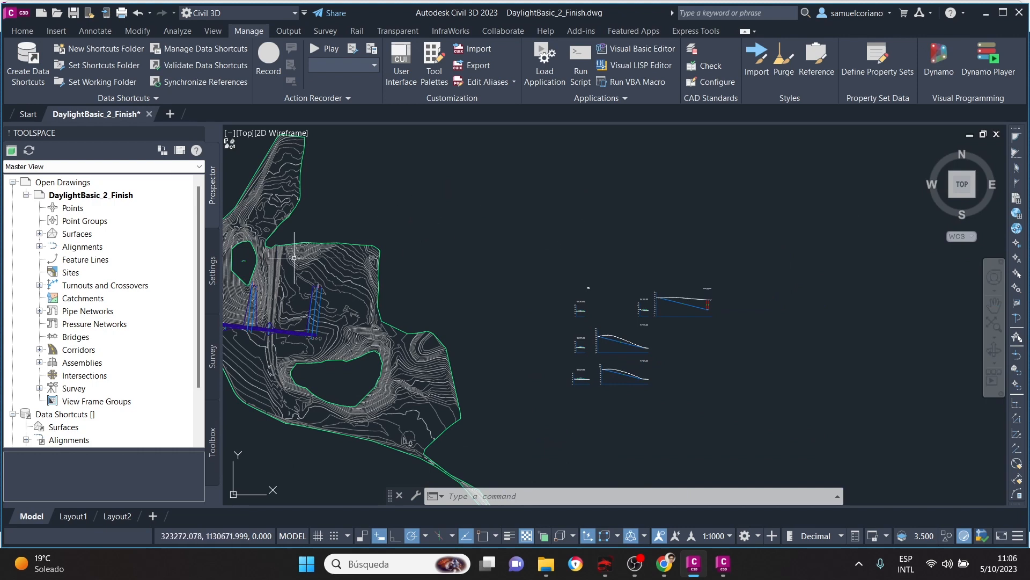
{"action": "scroll", "coordinate": [302, 290], "scroll_direction": "up", "scroll_amount": 3}
{"action": "scroll", "coordinate": [537, 242], "scroll_direction": "down", "scroll_amount": 6}
{"action": "scroll", "coordinate": [470, 235], "scroll_direction": "up", "scroll_amount": 8}
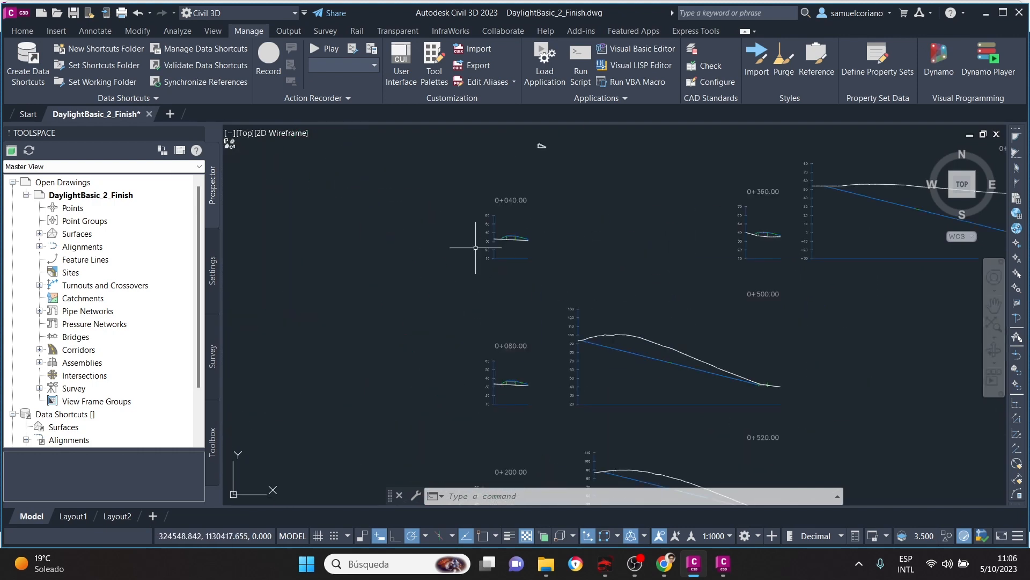
{"action": "scroll", "coordinate": [524, 260], "scroll_direction": "up", "scroll_amount": 2}
{"action": "scroll", "coordinate": [532, 247], "scroll_direction": "down", "scroll_amount": 10}
{"action": "scroll", "coordinate": [483, 230], "scroll_direction": "up", "scroll_amount": 8}
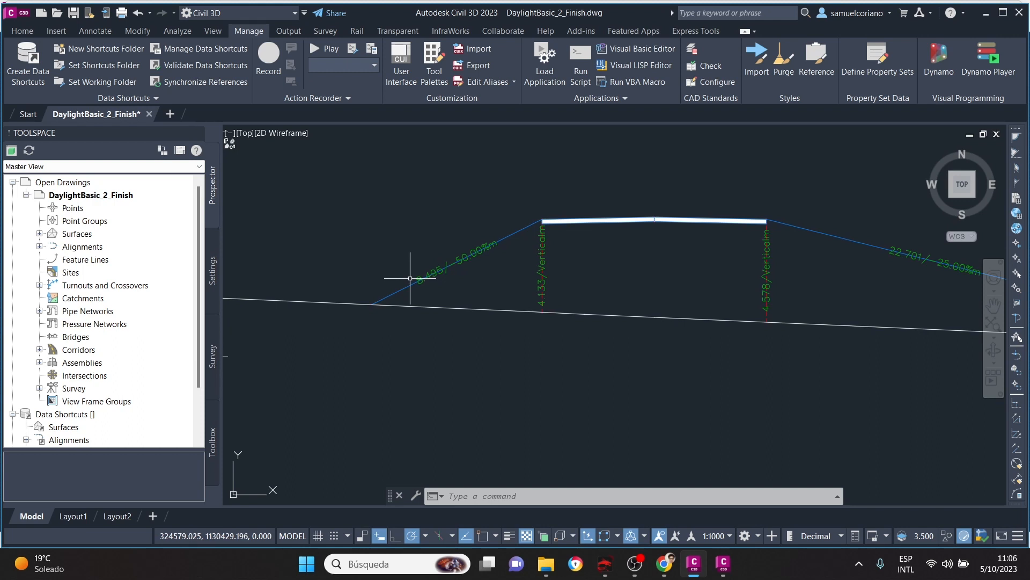
{"action": "scroll", "coordinate": [413, 281], "scroll_direction": "down", "scroll_amount": 4}
{"action": "scroll", "coordinate": [425, 281], "scroll_direction": "up", "scroll_amount": 8}
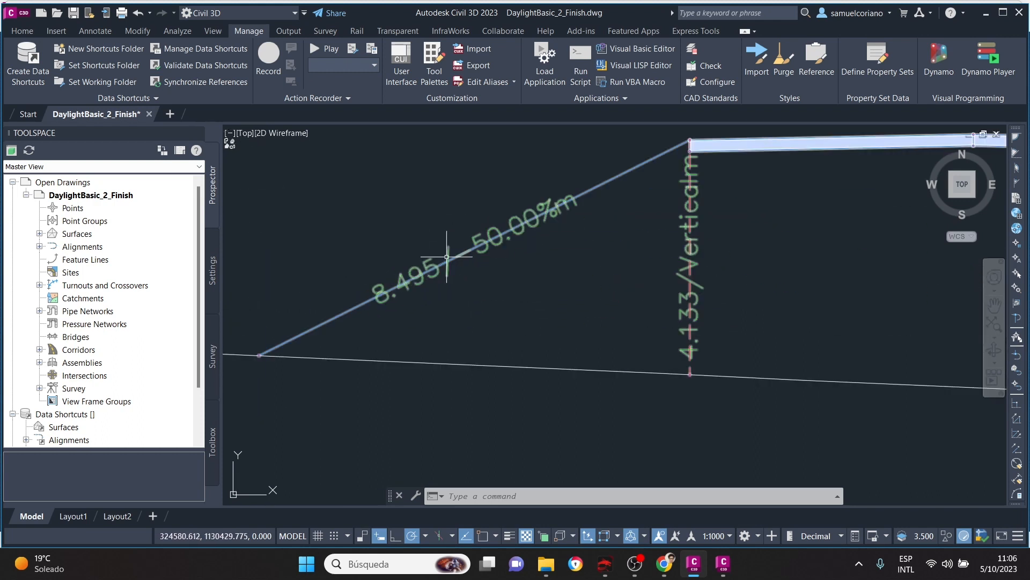
Examine both daylight slopes and the vertical height labels in the 0+080.00 section view.
{"action": "scroll", "coordinate": [472, 214], "scroll_direction": "down", "scroll_amount": 5}
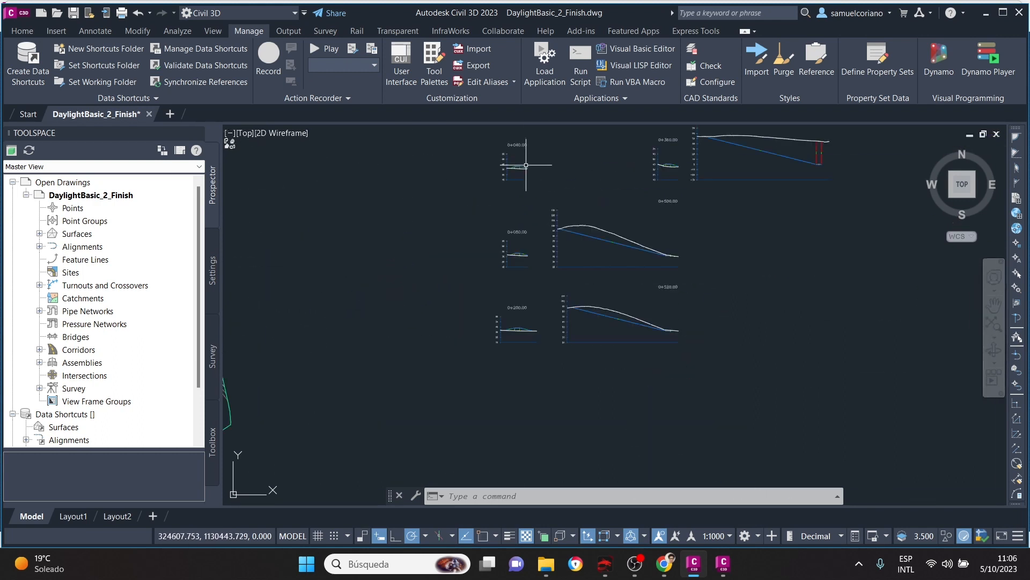
{"action": "scroll", "coordinate": [483, 291], "scroll_direction": "up", "scroll_amount": 10}
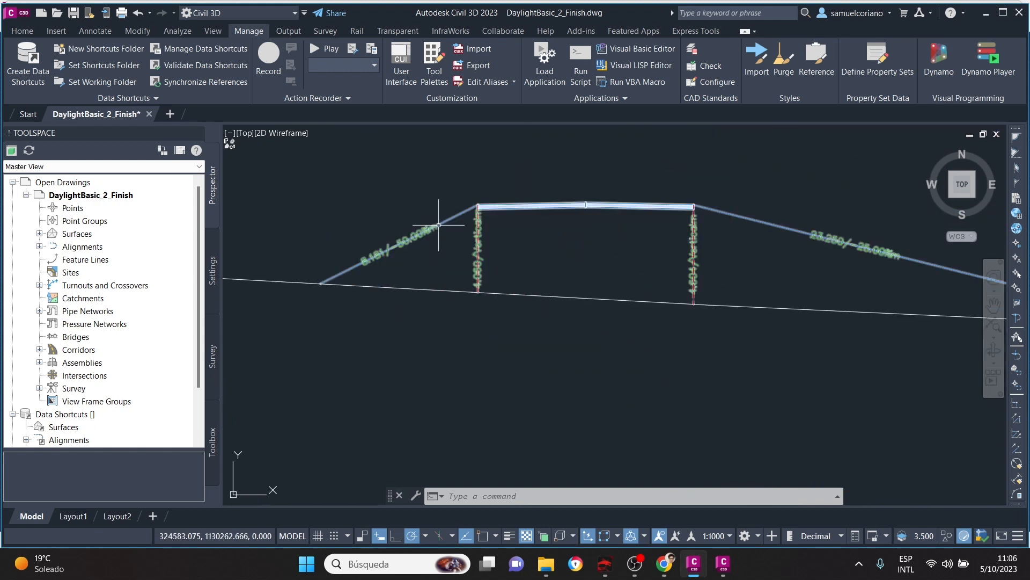
{"action": "scroll", "coordinate": [477, 269], "scroll_direction": "up", "scroll_amount": 4}
{"action": "scroll", "coordinate": [475, 268], "scroll_direction": "down", "scroll_amount": 3}
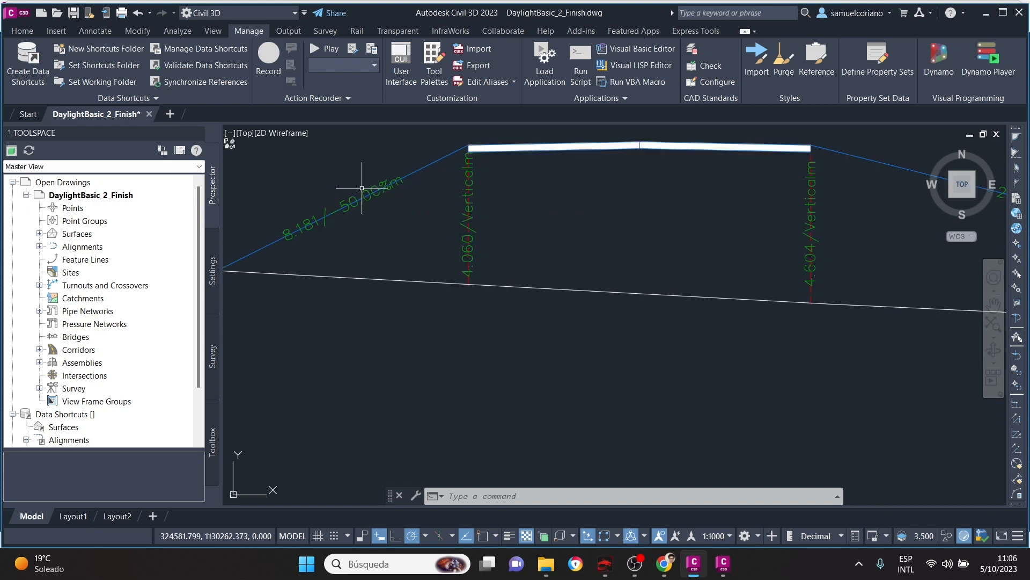
{"action": "scroll", "coordinate": [315, 292], "scroll_direction": "down", "scroll_amount": 5}
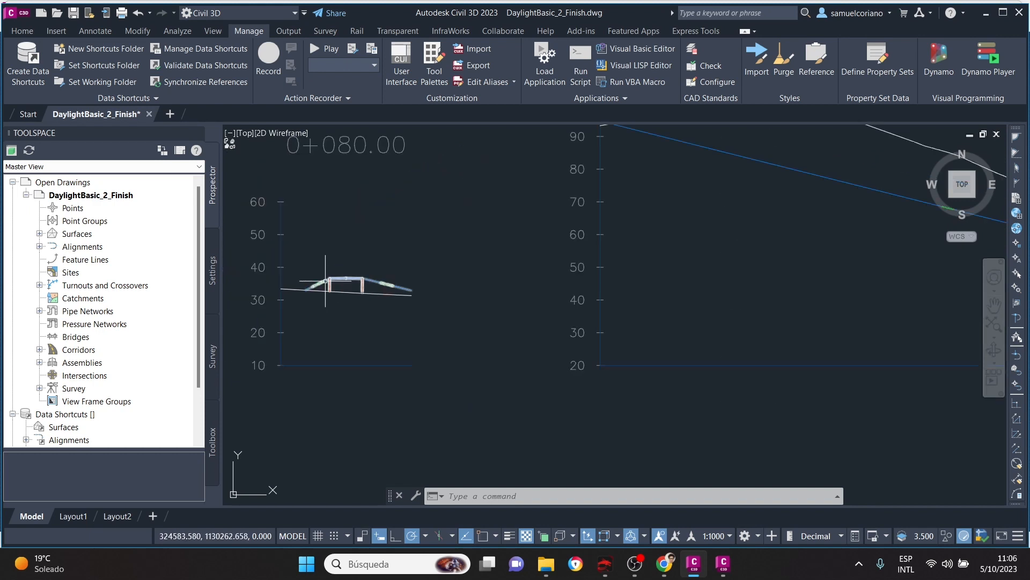
{"action": "scroll", "coordinate": [356, 225], "scroll_direction": "down", "scroll_amount": 4}
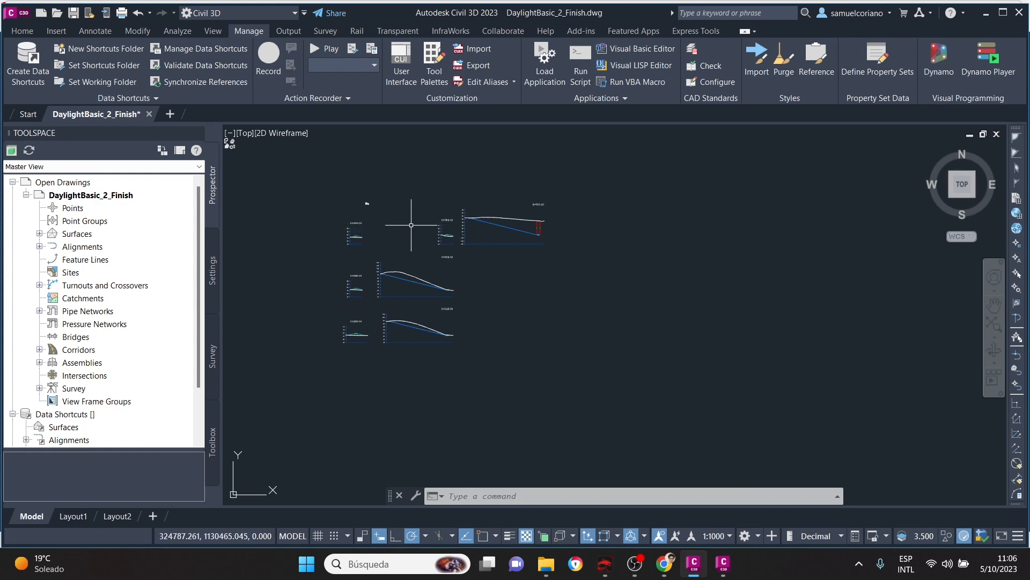
{"action": "scroll", "coordinate": [347, 234], "scroll_direction": "up", "scroll_amount": 10}
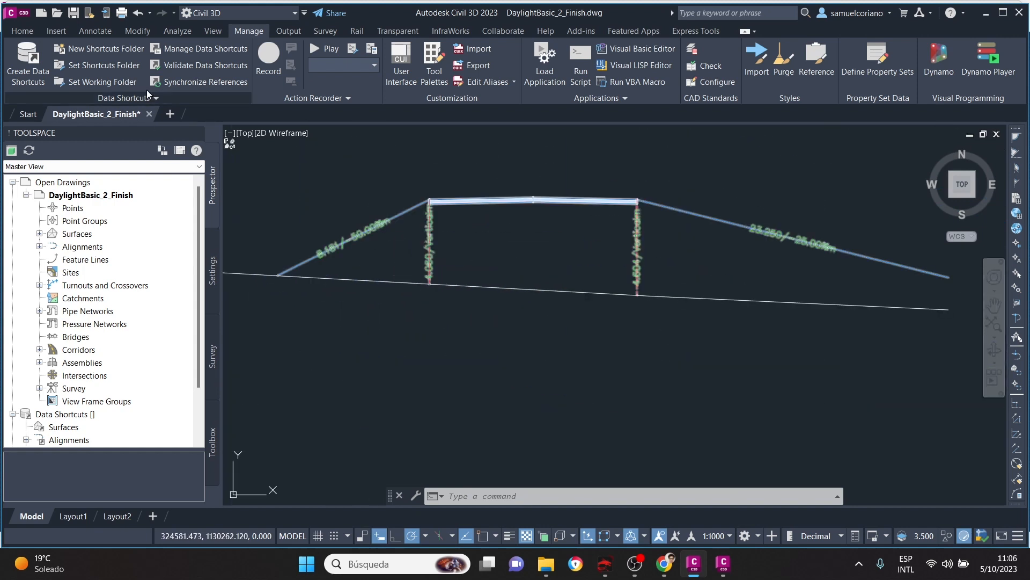
{"action": "scroll", "coordinate": [423, 322], "scroll_direction": "down", "scroll_amount": 5}
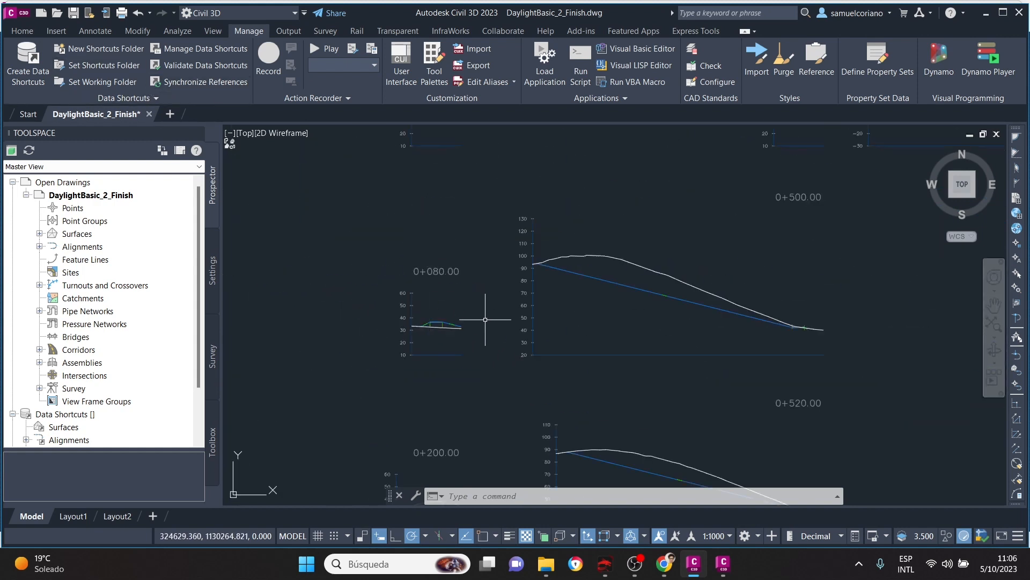
Inspect the slope and maximum fill and cut height parameters of the assembly's left DaylightBasic_V2 subassembly, then deselect it.
{"action": "scroll", "coordinate": [491, 260], "scroll_direction": "down", "scroll_amount": 8}
{"action": "scroll", "coordinate": [429, 268], "scroll_direction": "up", "scroll_amount": 8}
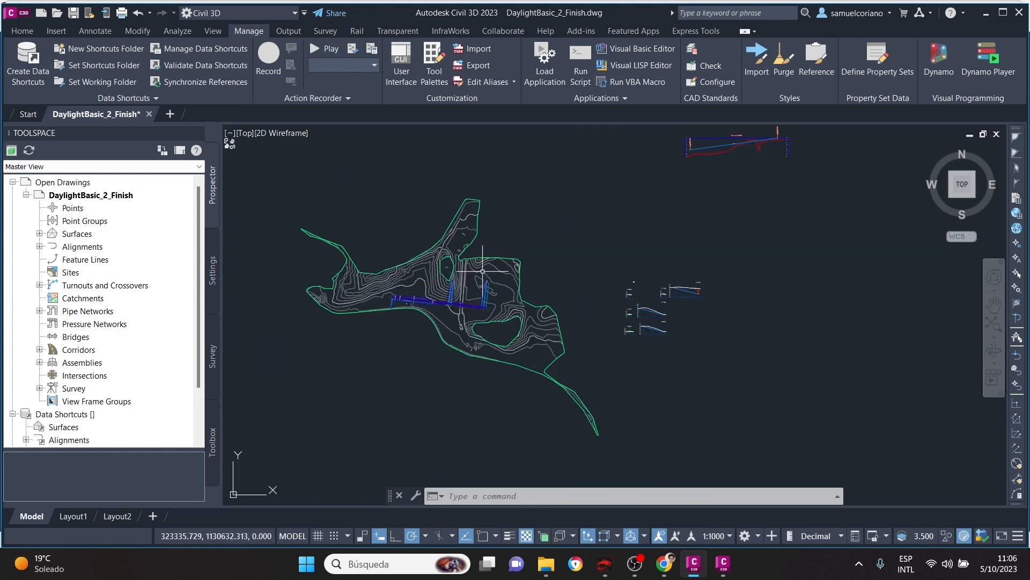
{"action": "scroll", "coordinate": [369, 248], "scroll_direction": "up", "scroll_amount": 6}
{"action": "left_click", "coordinate": [363, 258]}
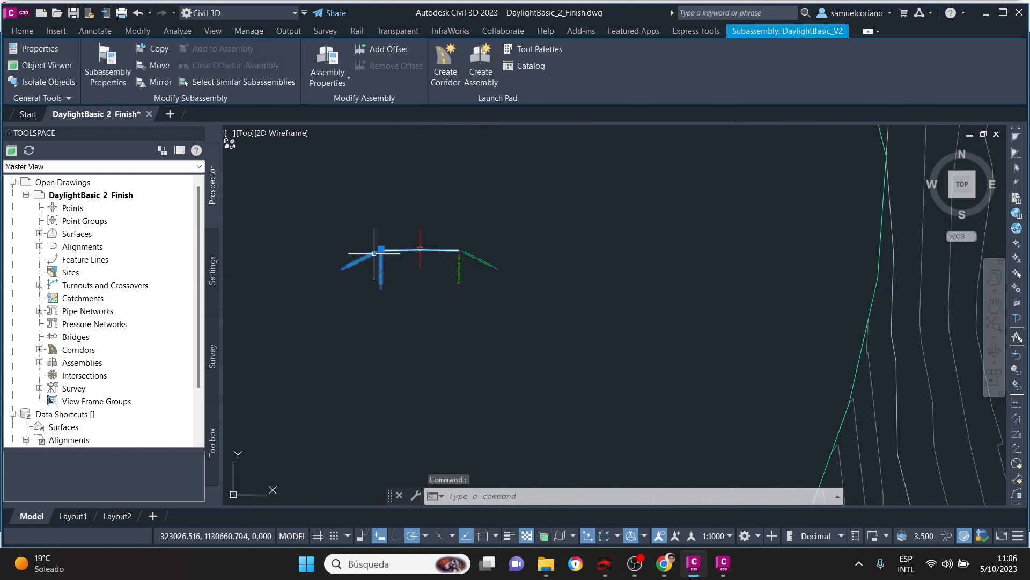
{"action": "left_click", "coordinate": [33, 49]}
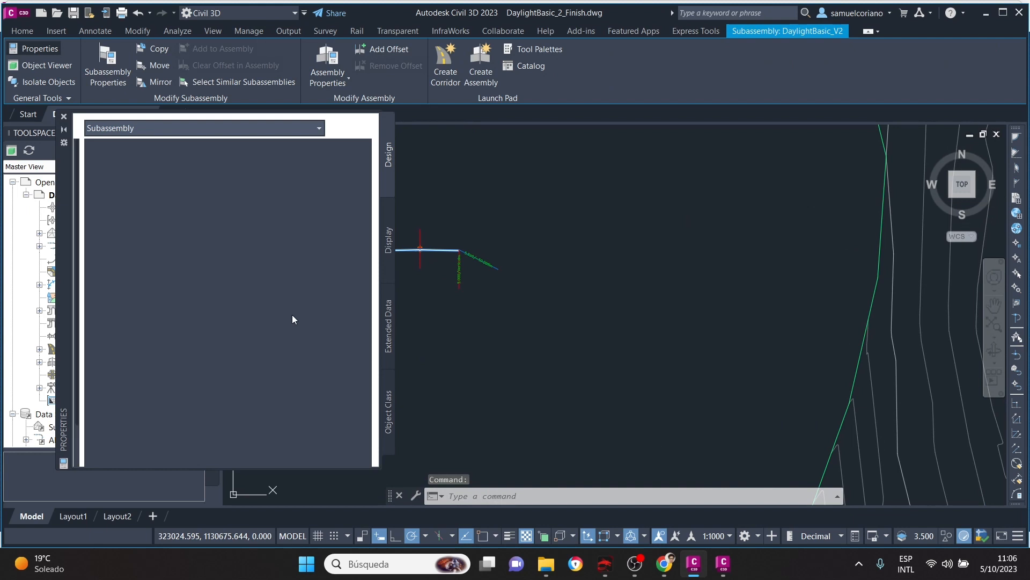
{"action": "scroll", "coordinate": [305, 349], "scroll_direction": "down", "scroll_amount": 2}
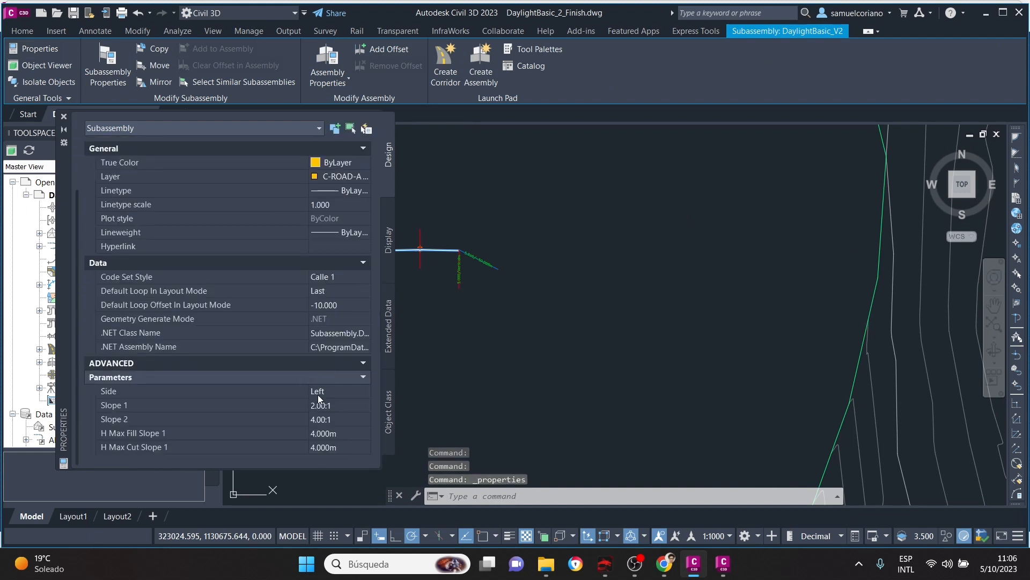
{"action": "left_click", "coordinate": [340, 433]}
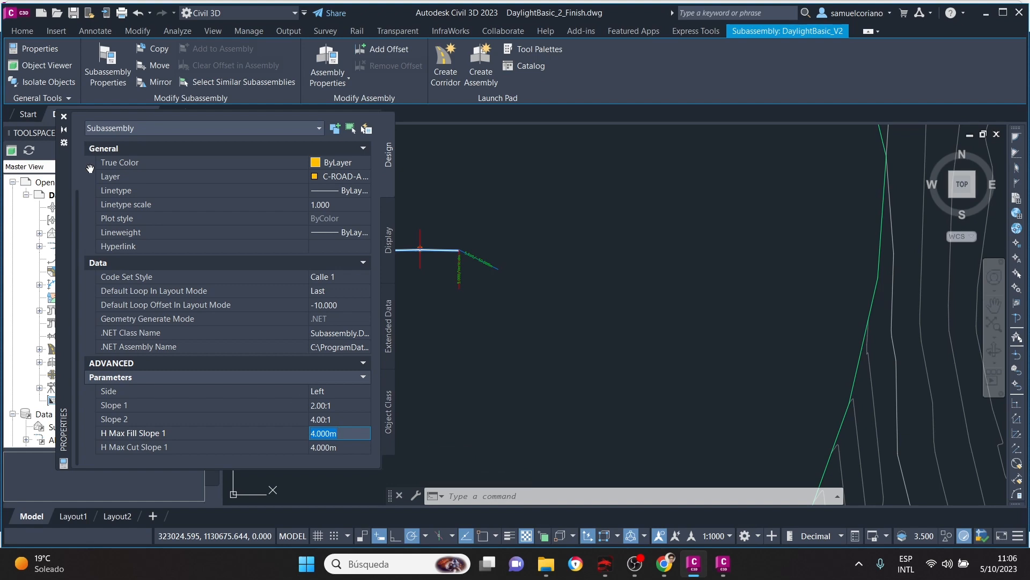
{"action": "left_click", "coordinate": [63, 119]}
{"action": "scroll", "coordinate": [499, 240], "scroll_direction": "down", "scroll_amount": 6}
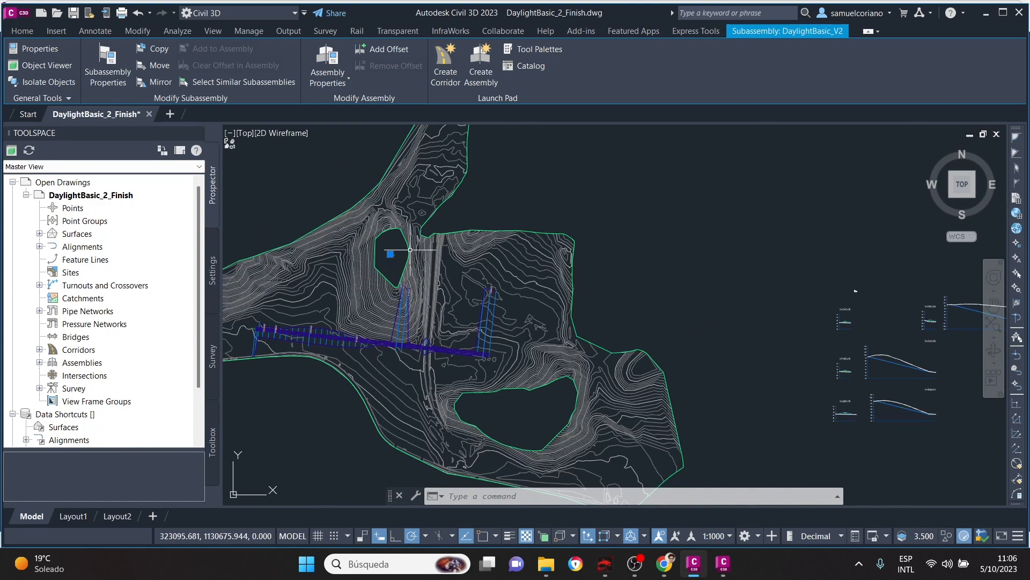
{"action": "key", "text": "Escape"}
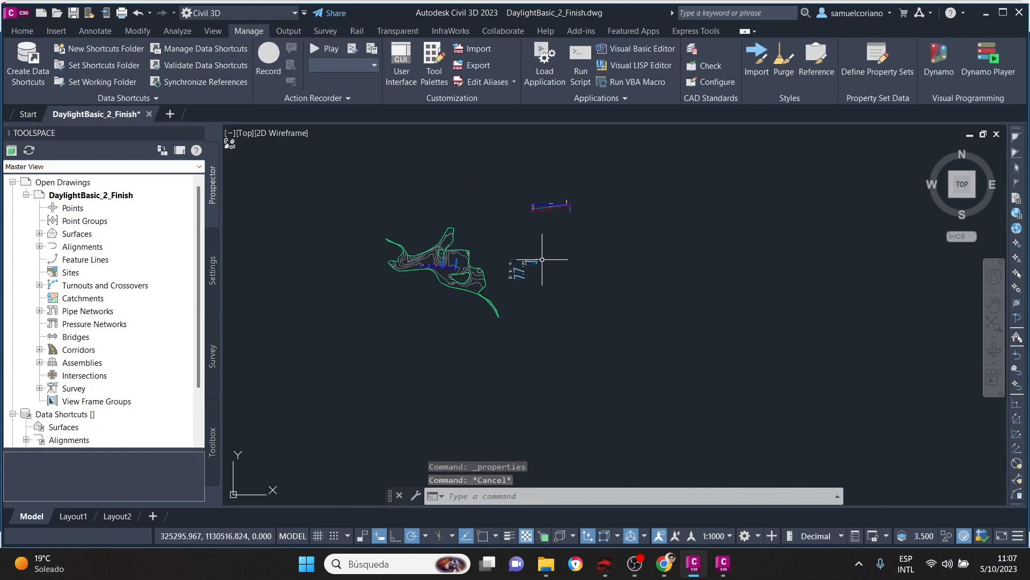
{"action": "scroll", "coordinate": [524, 262], "scroll_direction": "up", "scroll_amount": 5}
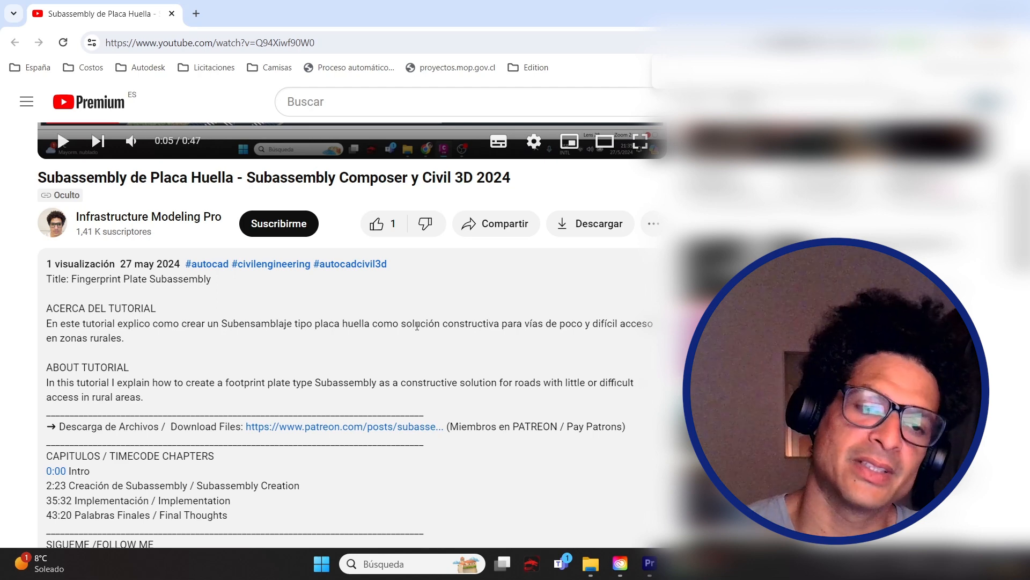
On YouTube, look over the Placa Huella video's description, then subscribe to the Infrastructure Modeling Pro channel and like the video.
{"action": "scroll", "coordinate": [155, 365], "scroll_direction": "down", "scroll_amount": 1}
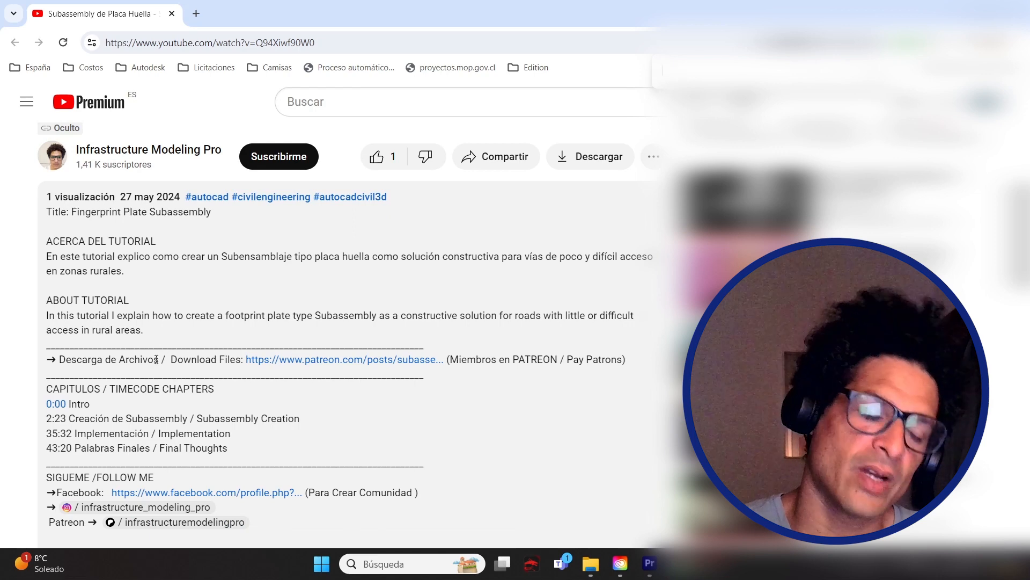
{"action": "scroll", "coordinate": [156, 358], "scroll_direction": "down", "scroll_amount": 1}
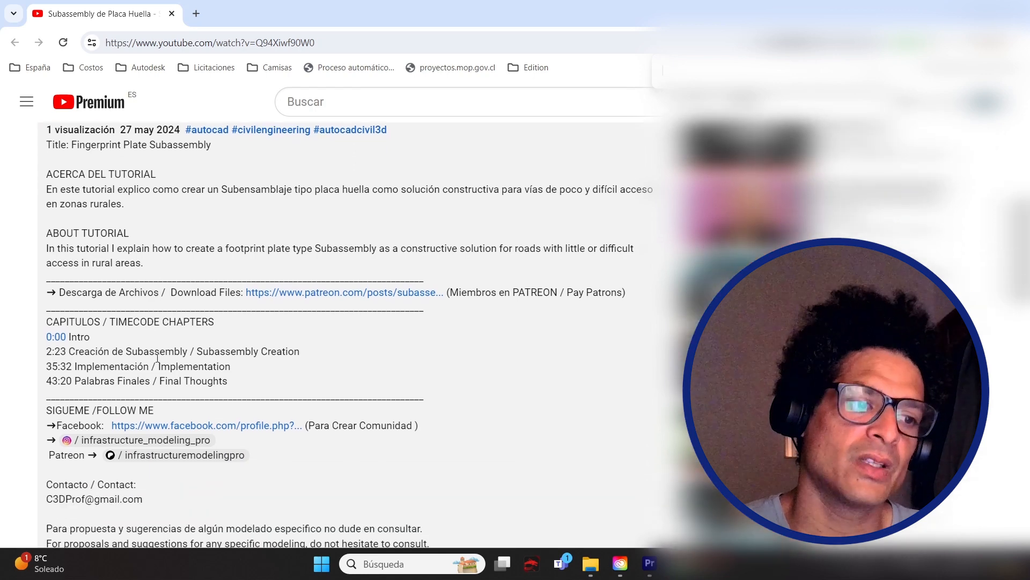
{"action": "scroll", "coordinate": [101, 368], "scroll_direction": "down", "scroll_amount": 2}
{"action": "scroll", "coordinate": [102, 370], "scroll_direction": "down", "scroll_amount": 1}
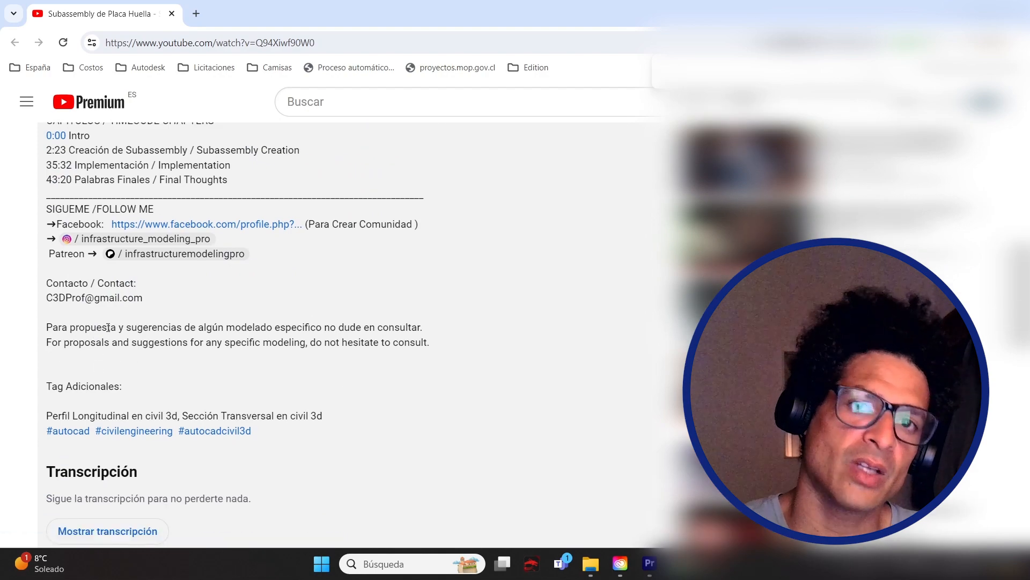
{"action": "scroll", "coordinate": [290, 385], "scroll_direction": "up", "scroll_amount": 6}
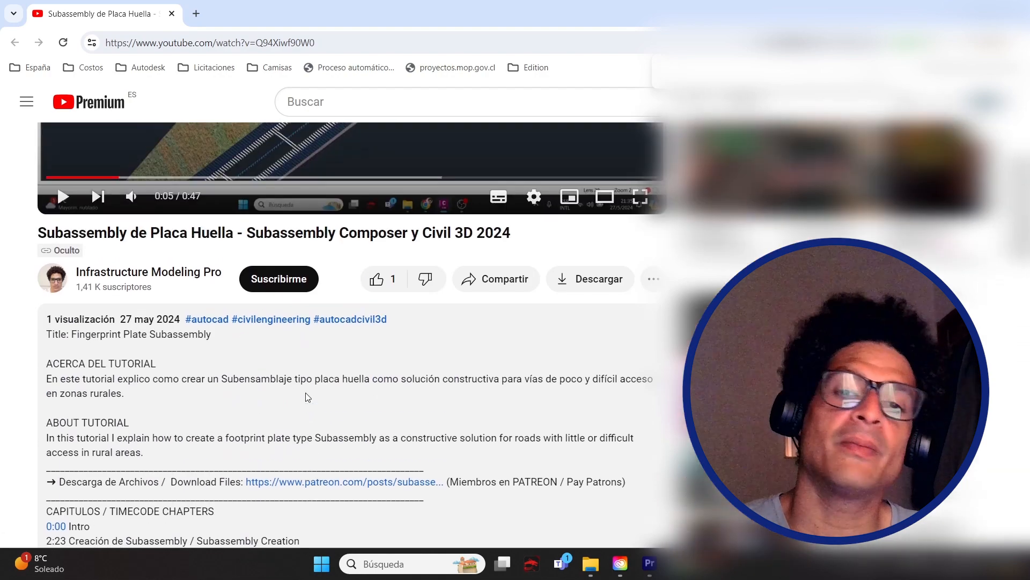
{"action": "left_click", "coordinate": [250, 289]}
{"action": "left_click", "coordinate": [377, 290]}
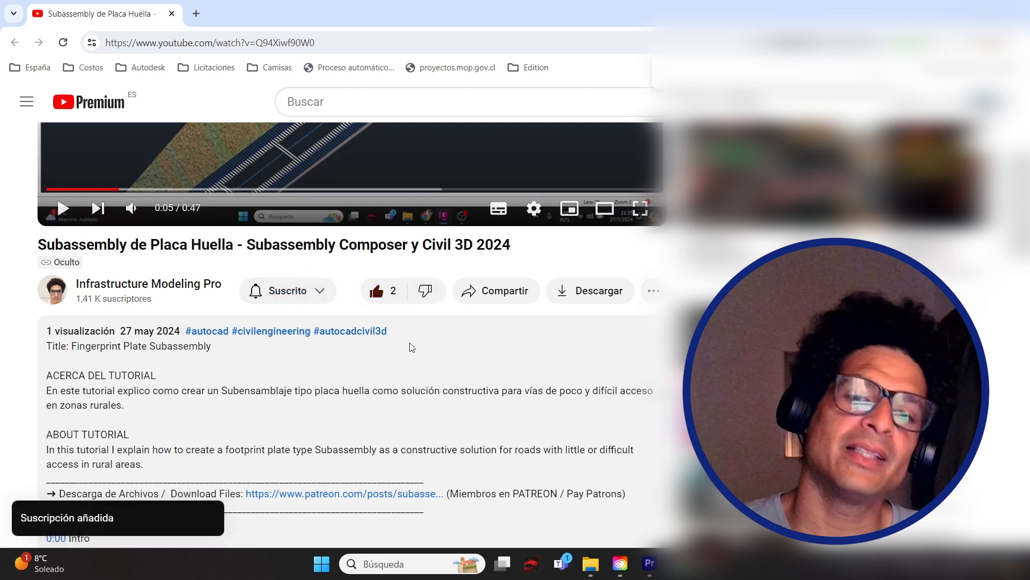